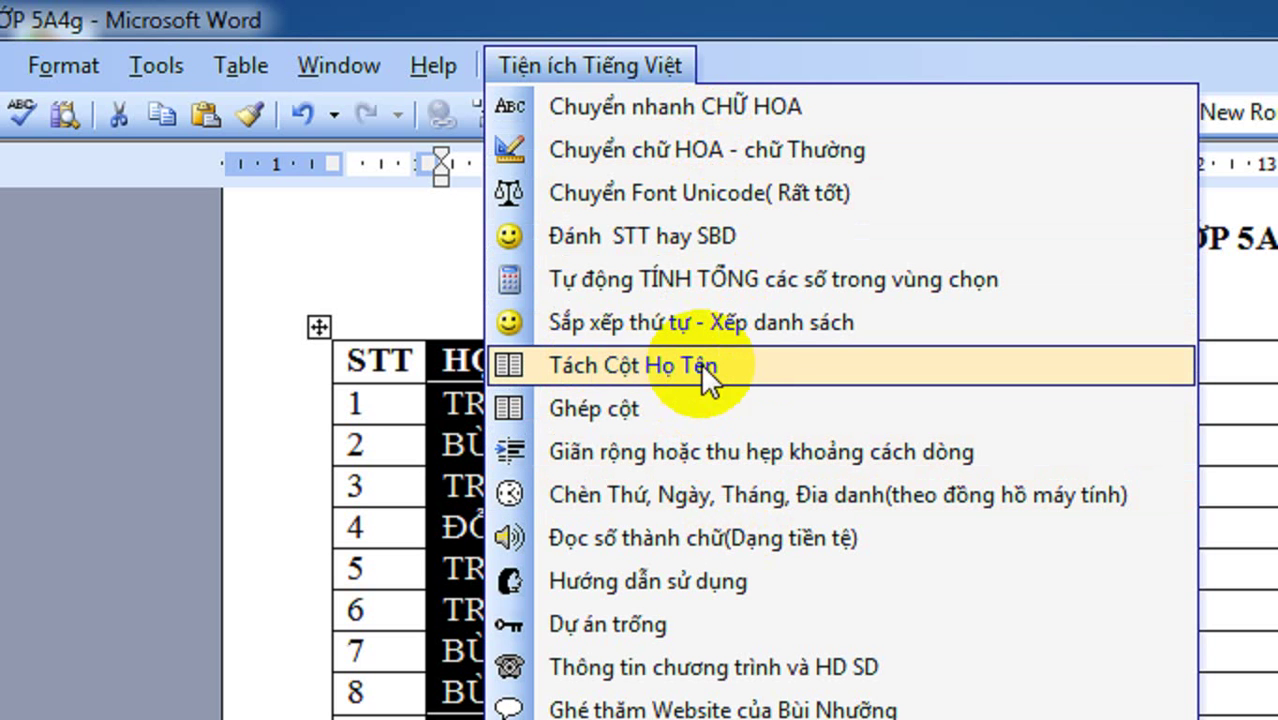
# Step: Split the selected HỌ VÀ TÊN HS column with the Tách Cột Họ Tên utility, using split position "Phan cuoi o, 1"
pyautogui.click(636, 364)
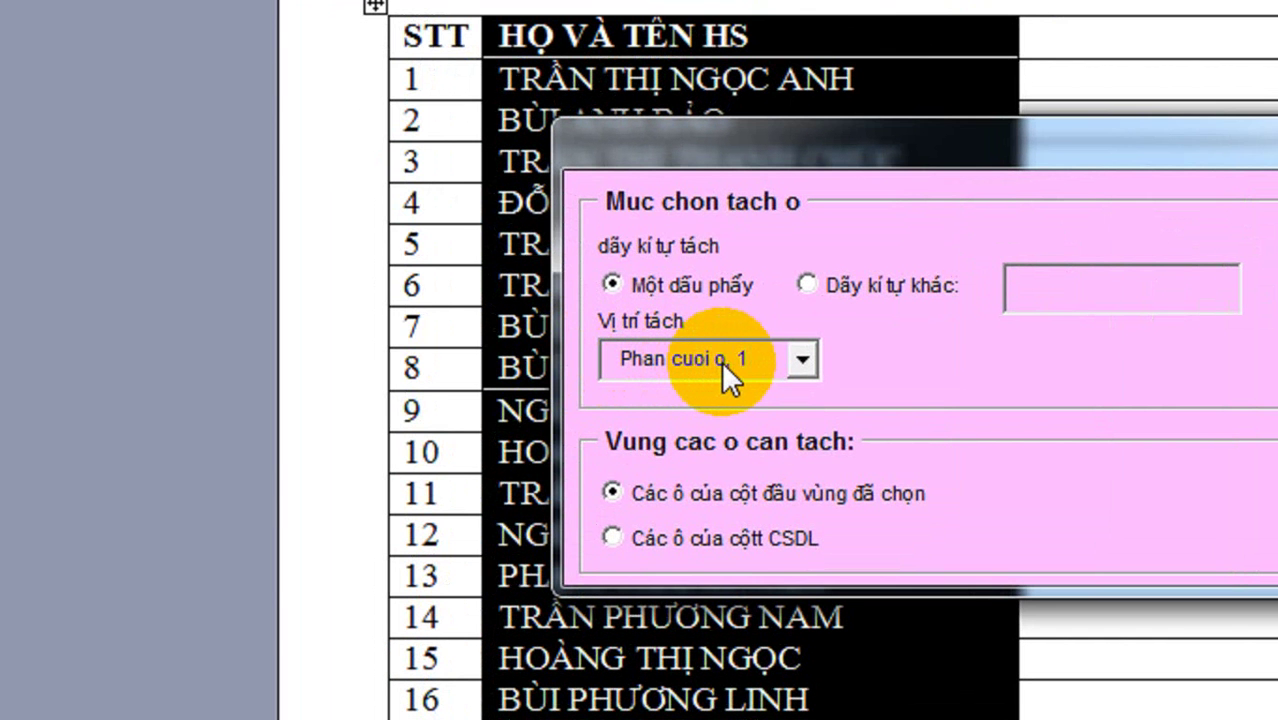
pyautogui.moveTo(721, 150); pyautogui.dragTo(740, 430)
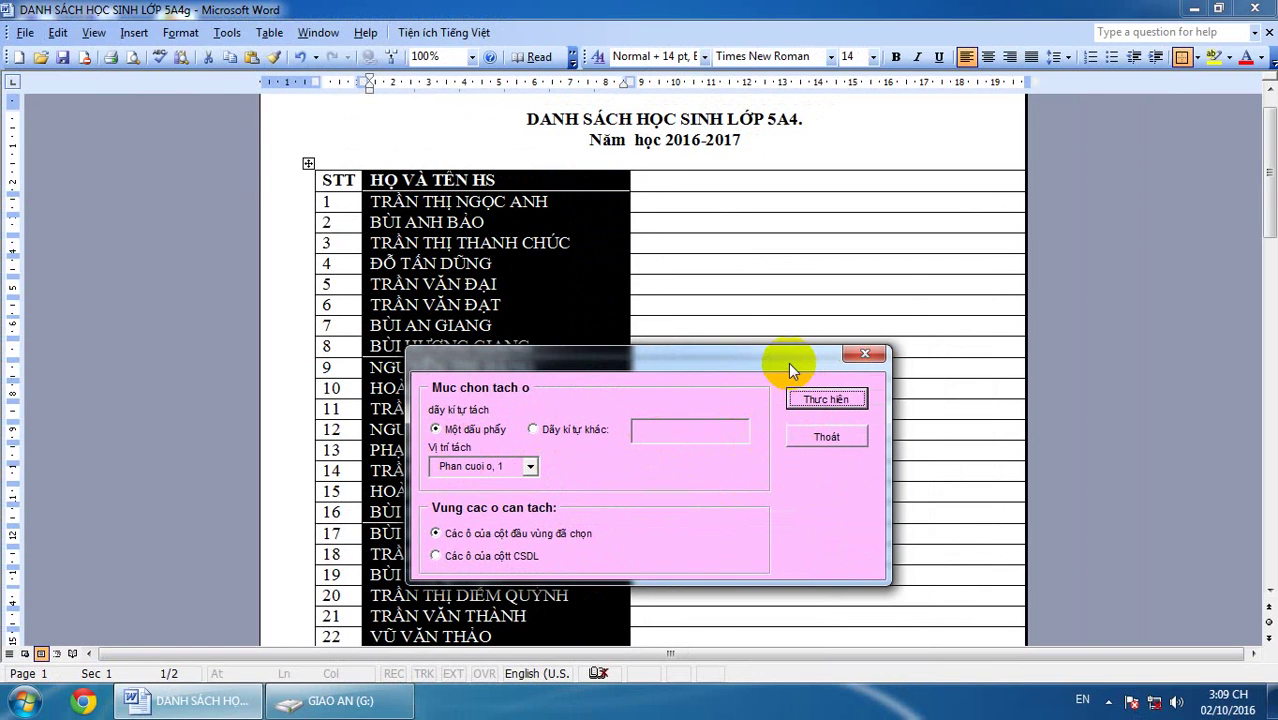
pyautogui.moveTo(788, 362); pyautogui.dragTo(794, 276)
pyautogui.click(827, 312)
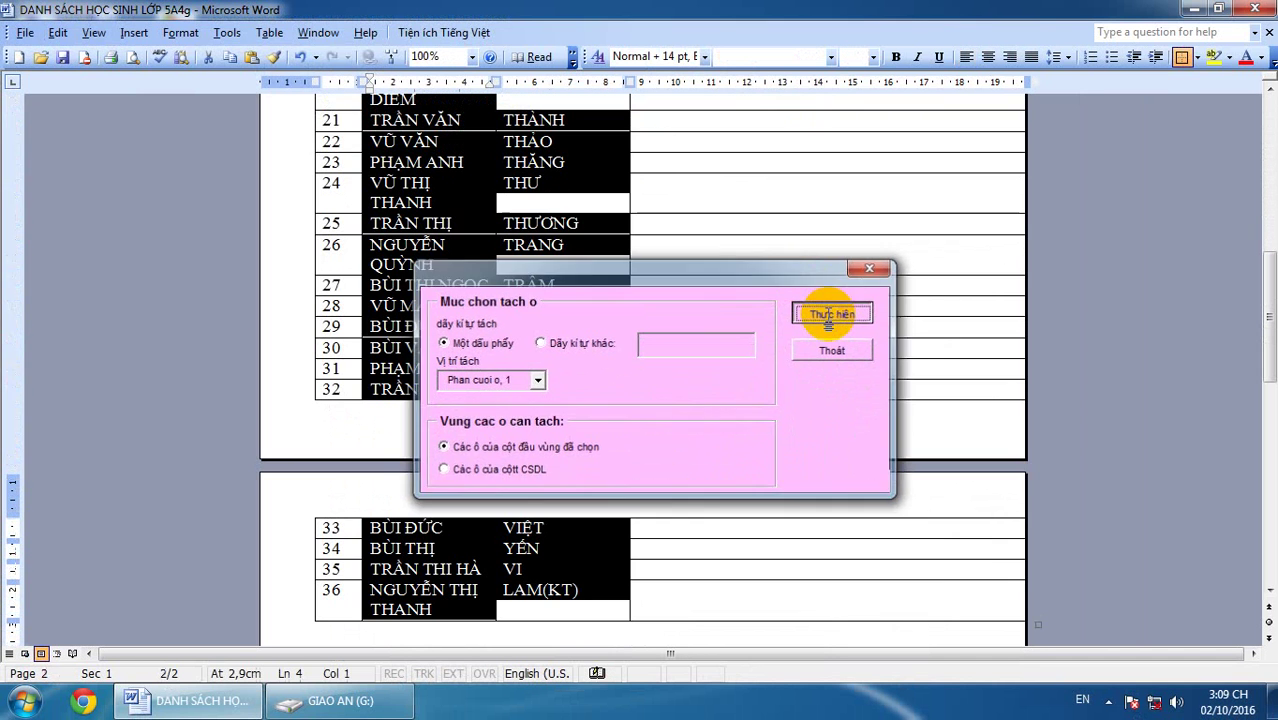
pyautogui.click(568, 245)
# Step: Extend the HS column's outer edge and widen the HỌ VÀ TÊN column so each name fits on one line
pyautogui.scroll(6, 567, 245)
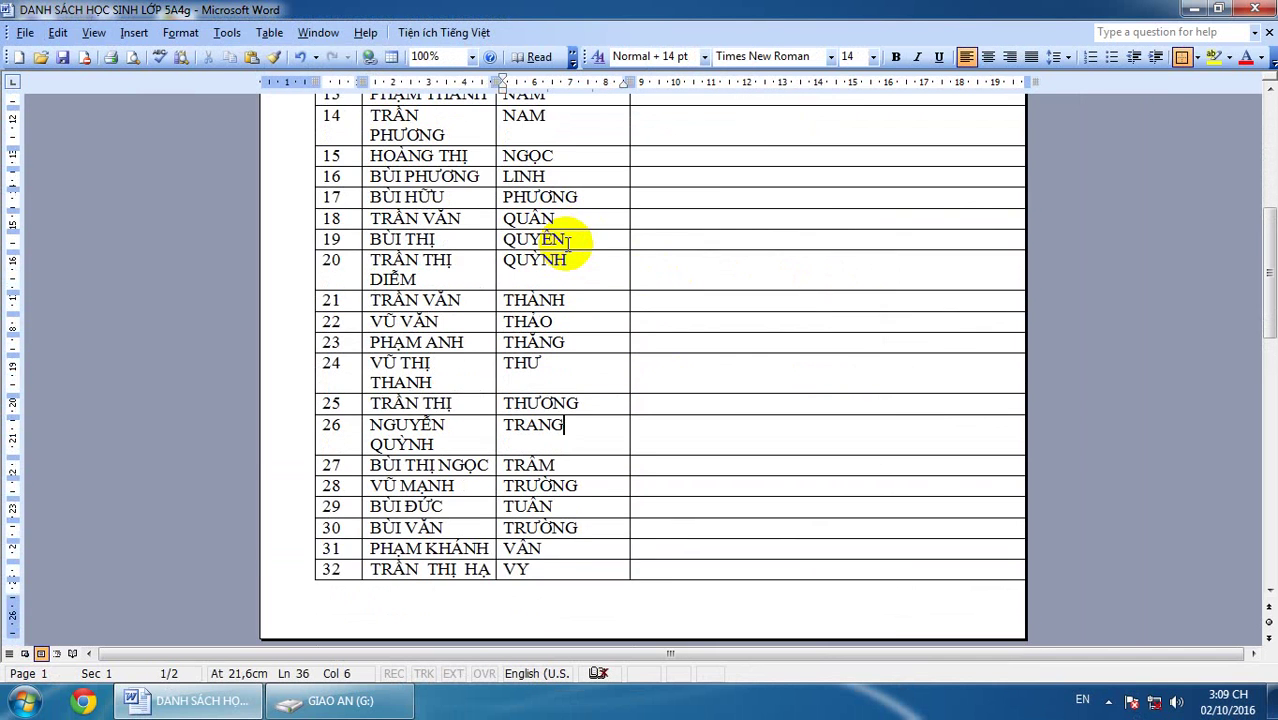
pyautogui.scroll(5, 567, 245)
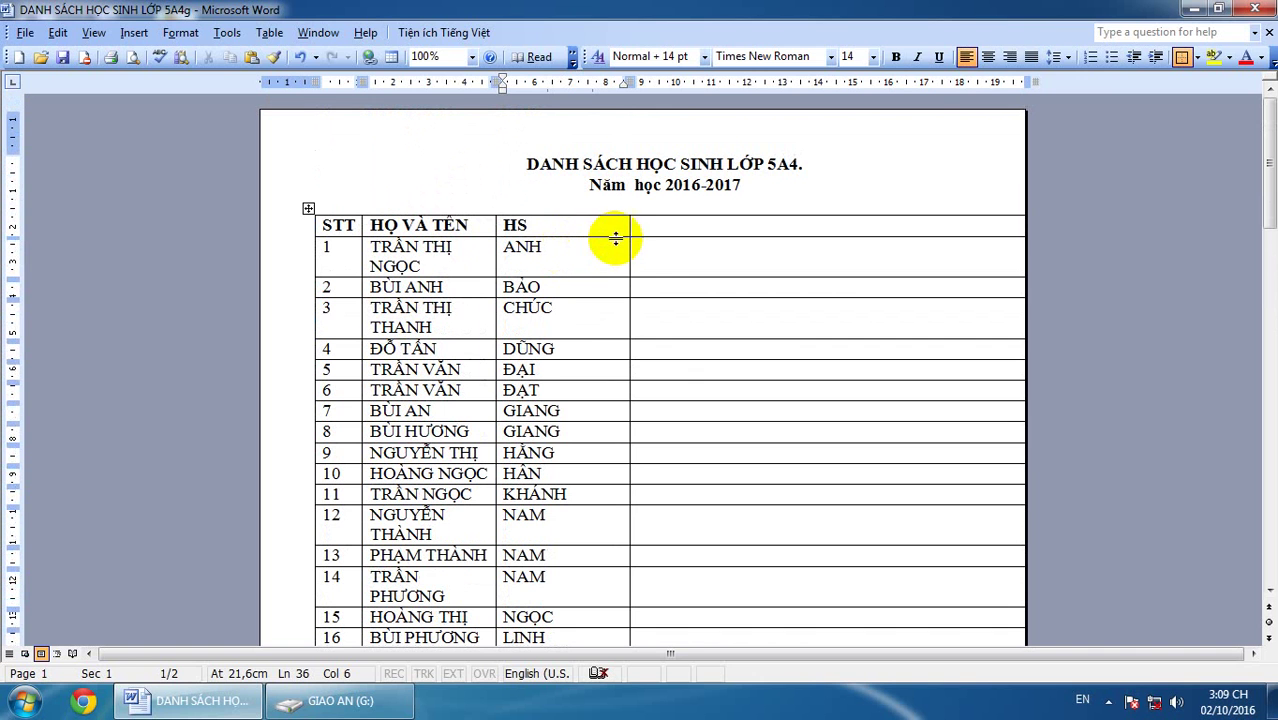
pyautogui.moveTo(629, 229); pyautogui.dragTo(698, 230)
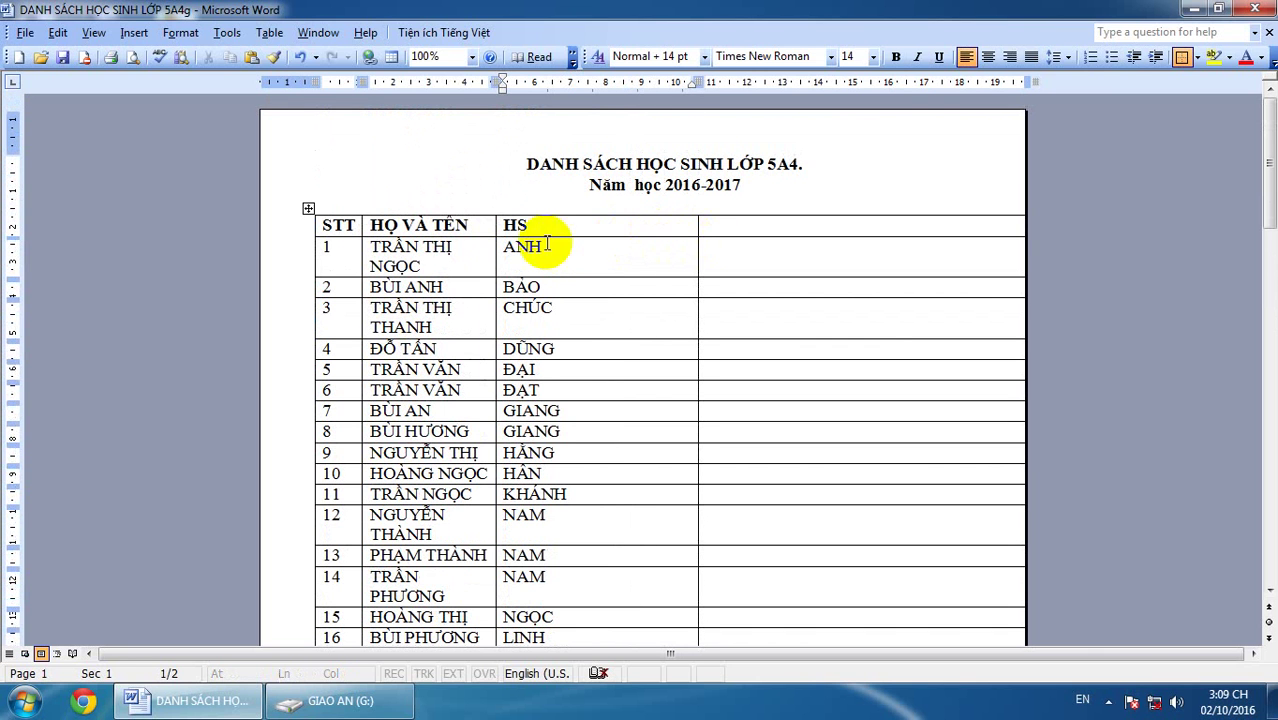
pyautogui.click(498, 234)
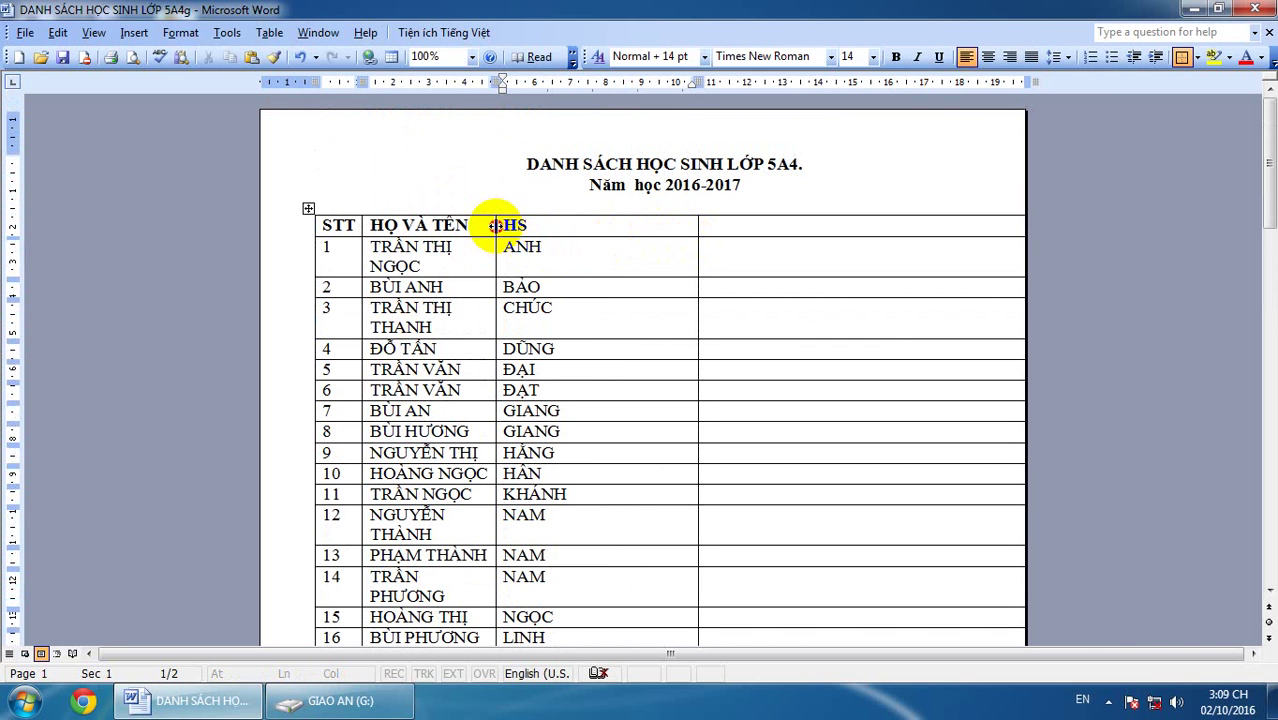
pyautogui.moveTo(494, 226); pyautogui.dragTo(608, 235)
# Step: Review the split student list, checking the separated given names and the family names in the first two rows
pyautogui.scroll(-4, 710, 246)
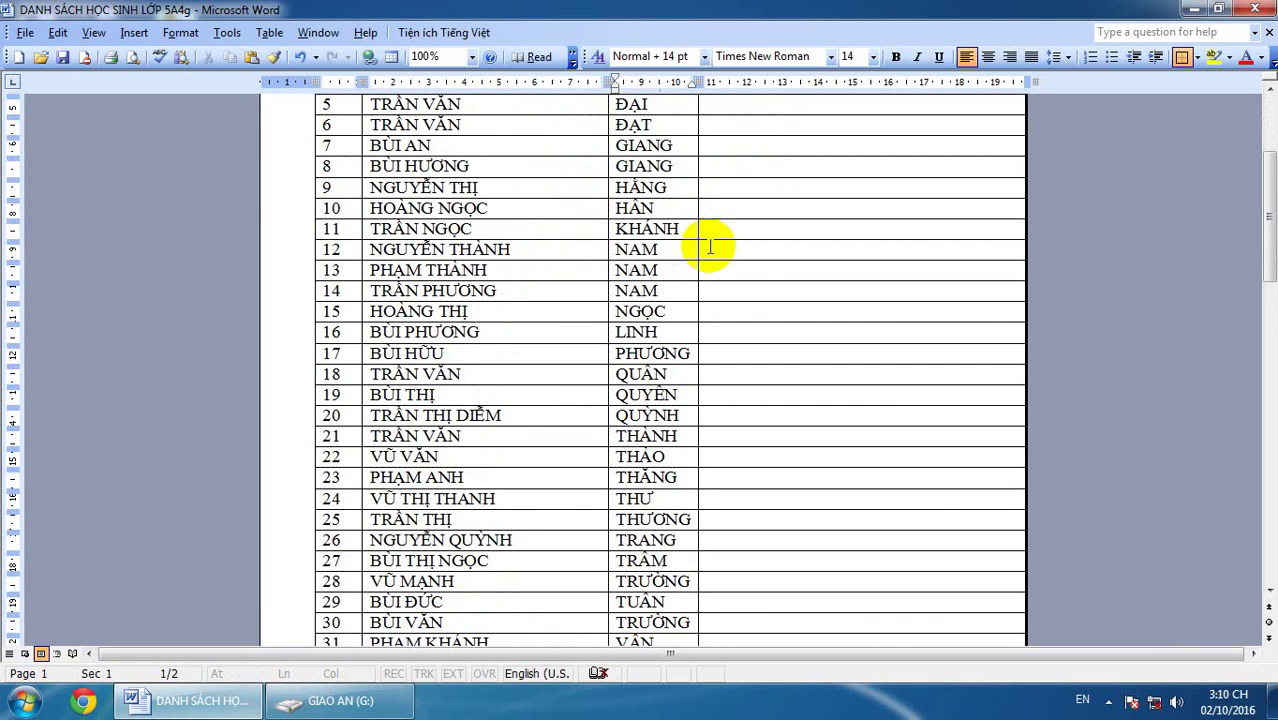
pyautogui.scroll(4, 710, 246)
pyautogui.scroll(-8, 710, 246)
pyautogui.scroll(6, 710, 246)
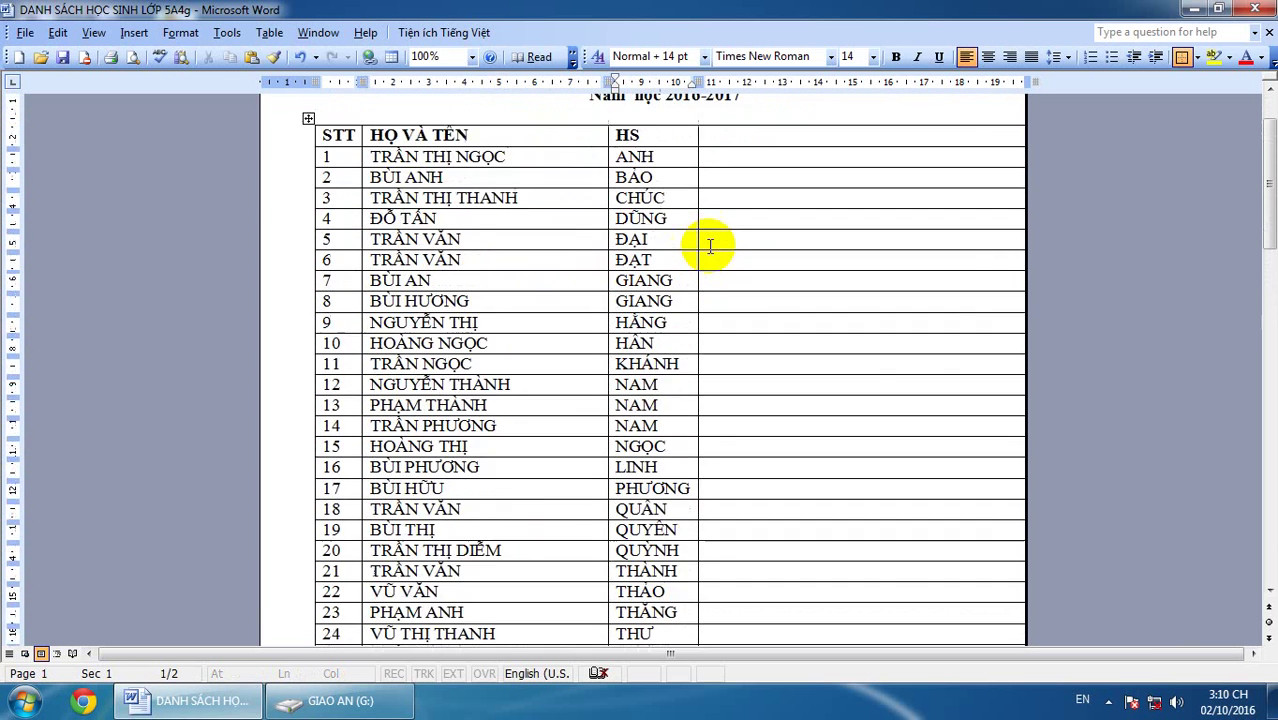
pyautogui.scroll(1, 710, 246)
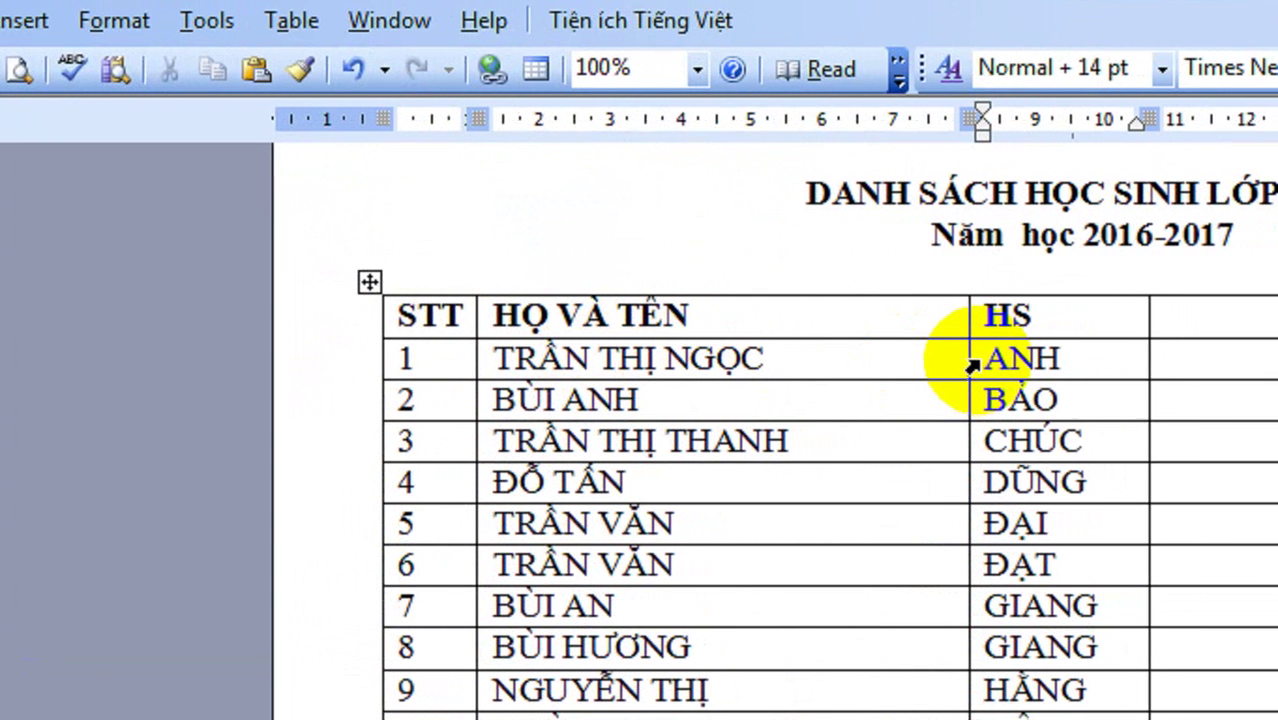
pyautogui.moveTo(975, 362); pyautogui.dragTo(1058, 362)
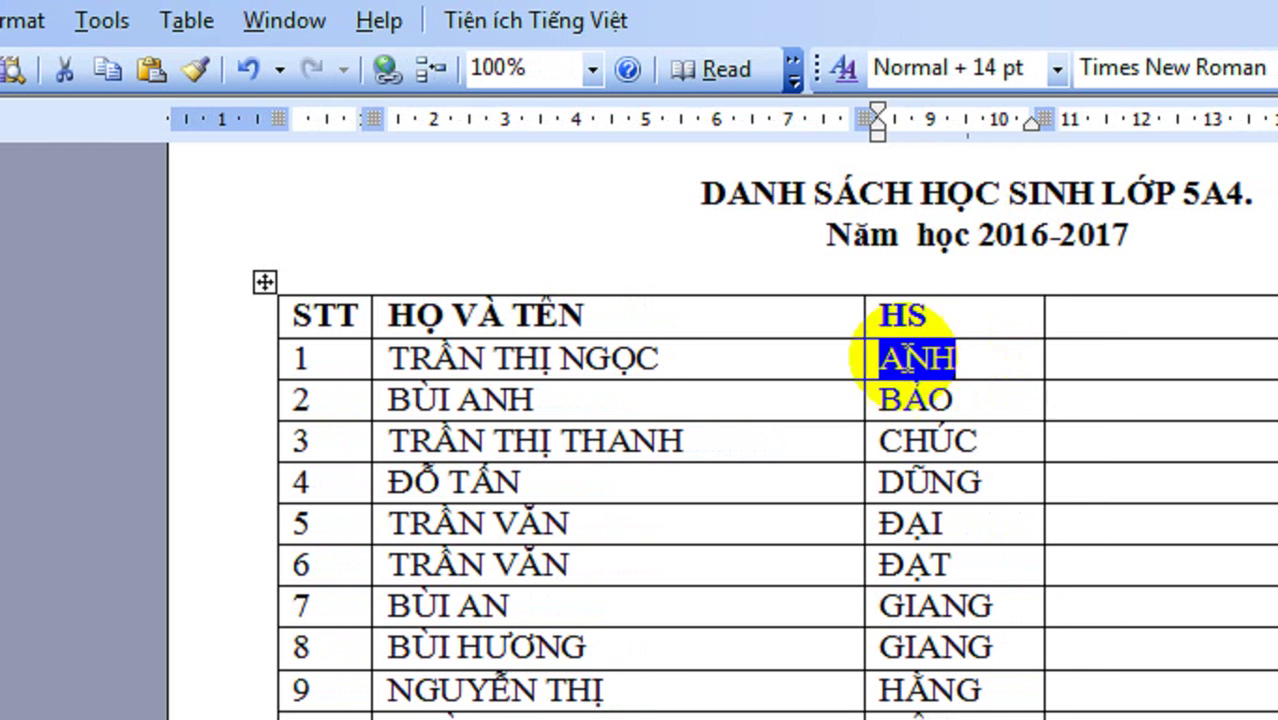
pyautogui.moveTo(485, 358); pyautogui.dragTo(385, 357)
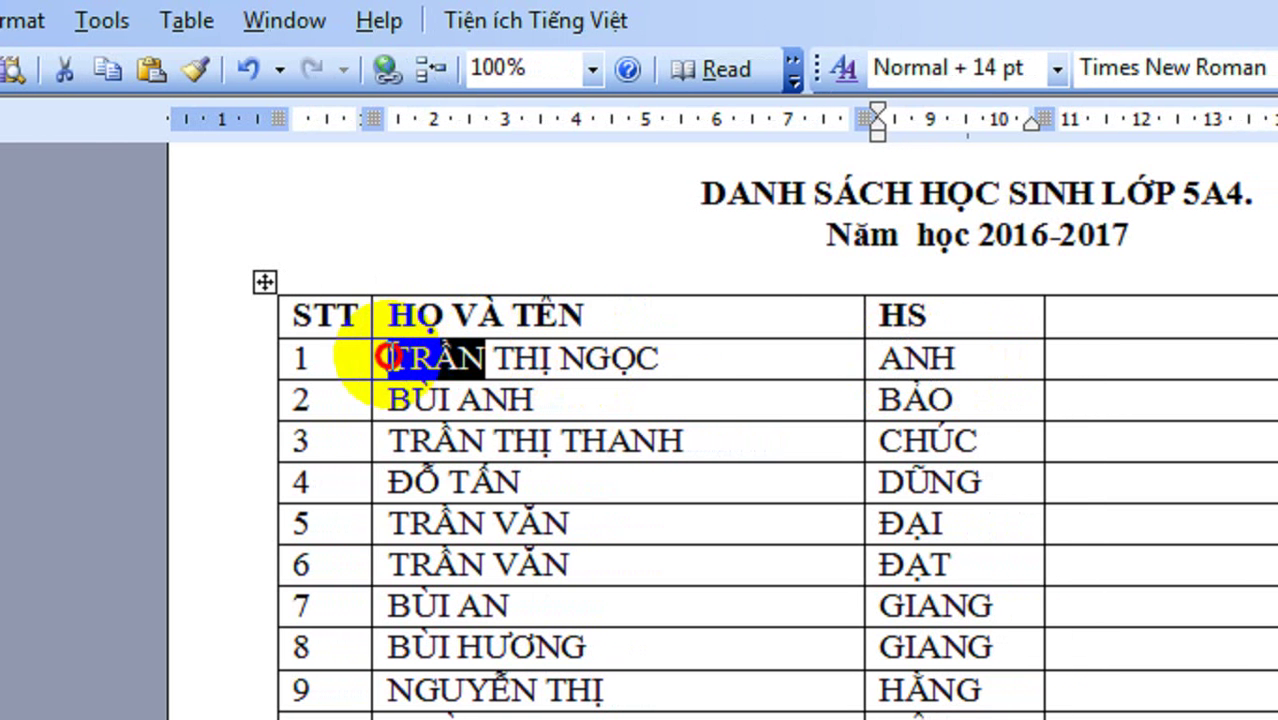
pyautogui.moveTo(448, 400); pyautogui.dragTo(385, 400)
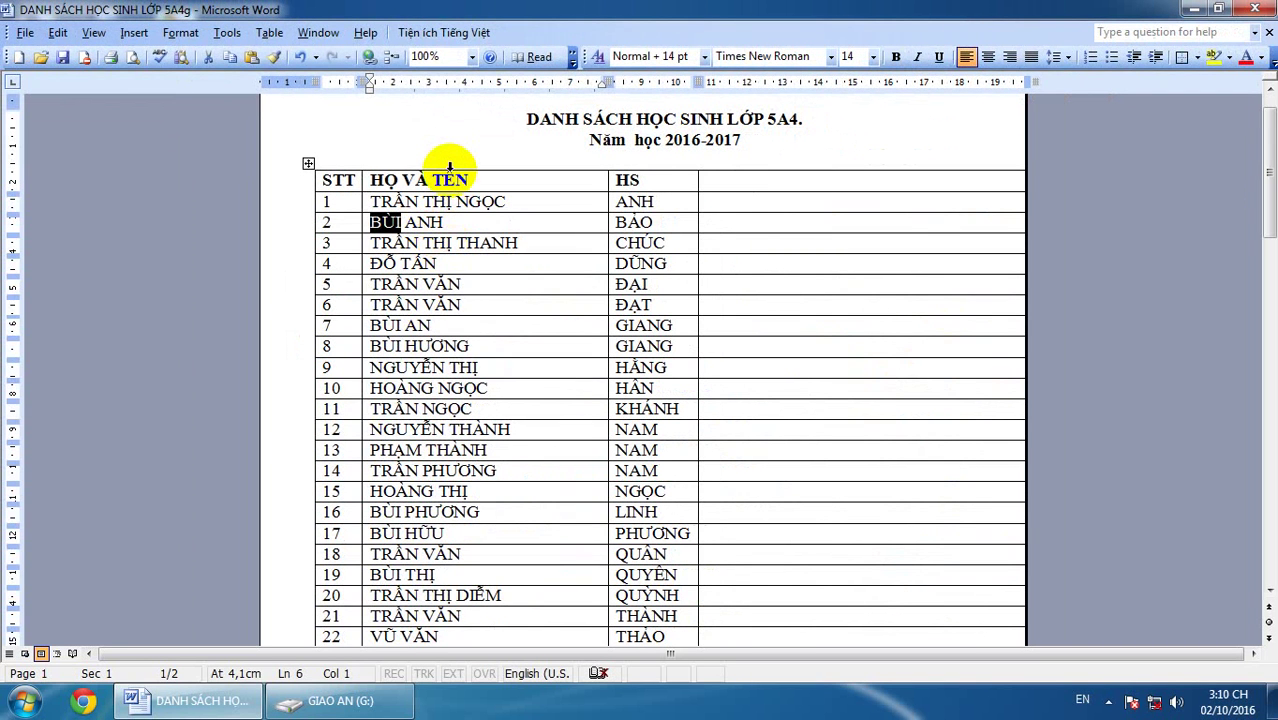
# Step: Split the family names out of the HỌ VÀ TÊN column with Tách Cột Họ Tên, using split position "Phan dau o, 0"
pyautogui.click(449, 167)
pyautogui.click(452, 33)
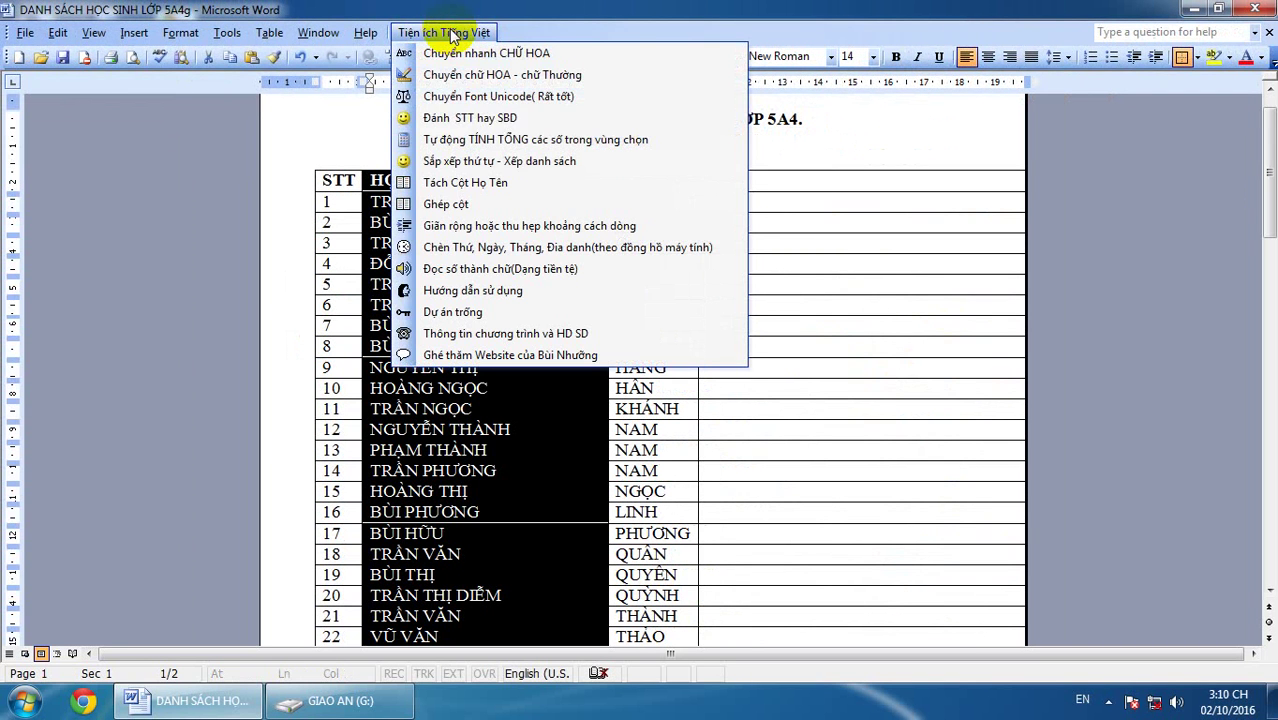
pyautogui.click(467, 183)
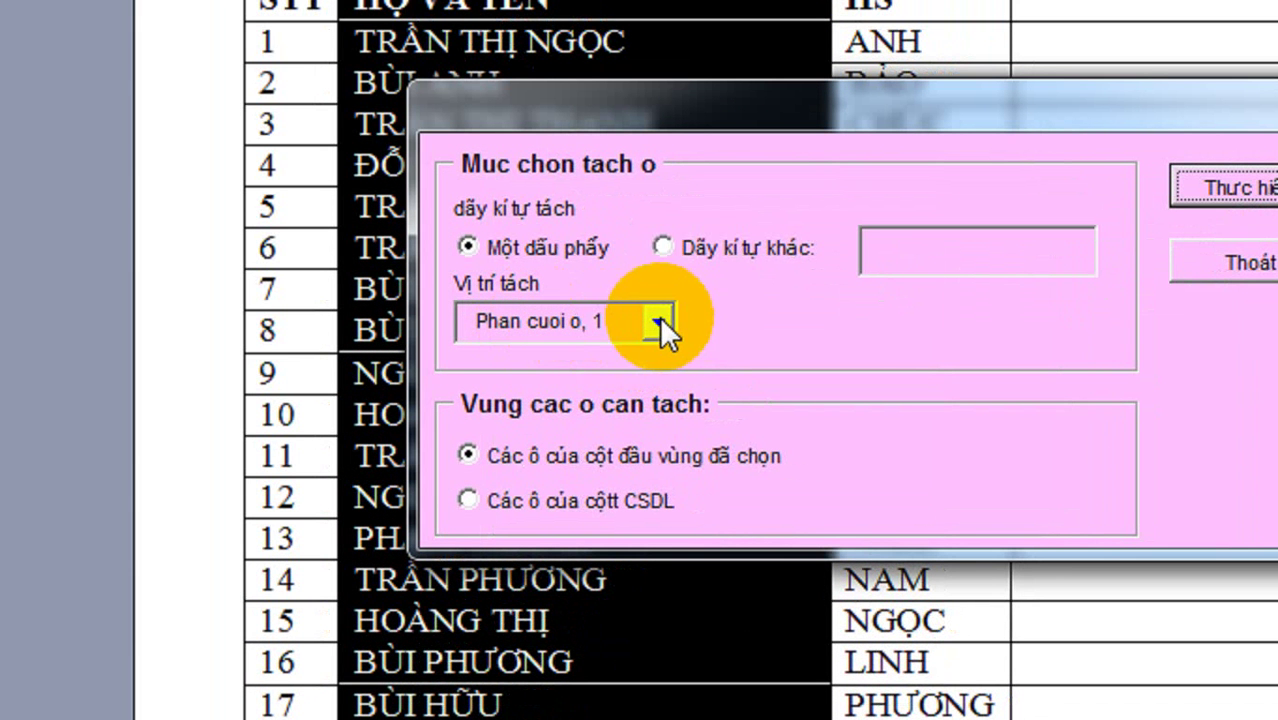
pyautogui.click(659, 318)
pyautogui.click(540, 362)
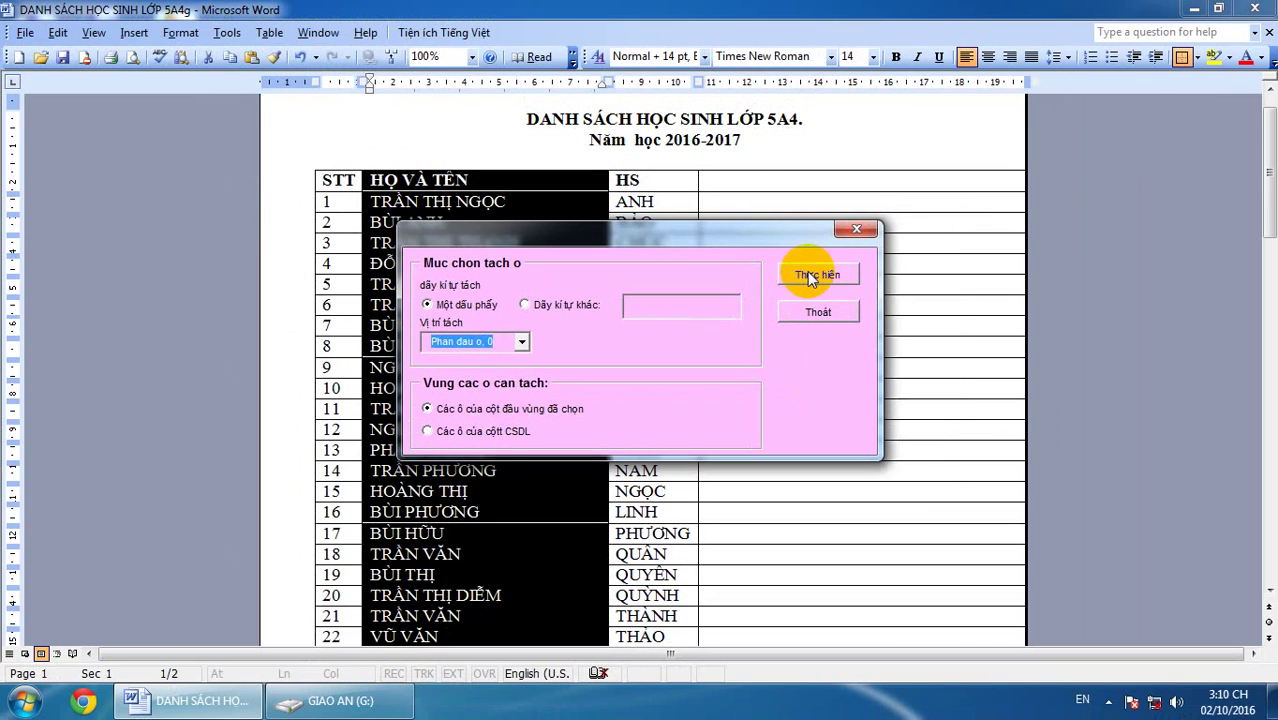
pyautogui.click(807, 271)
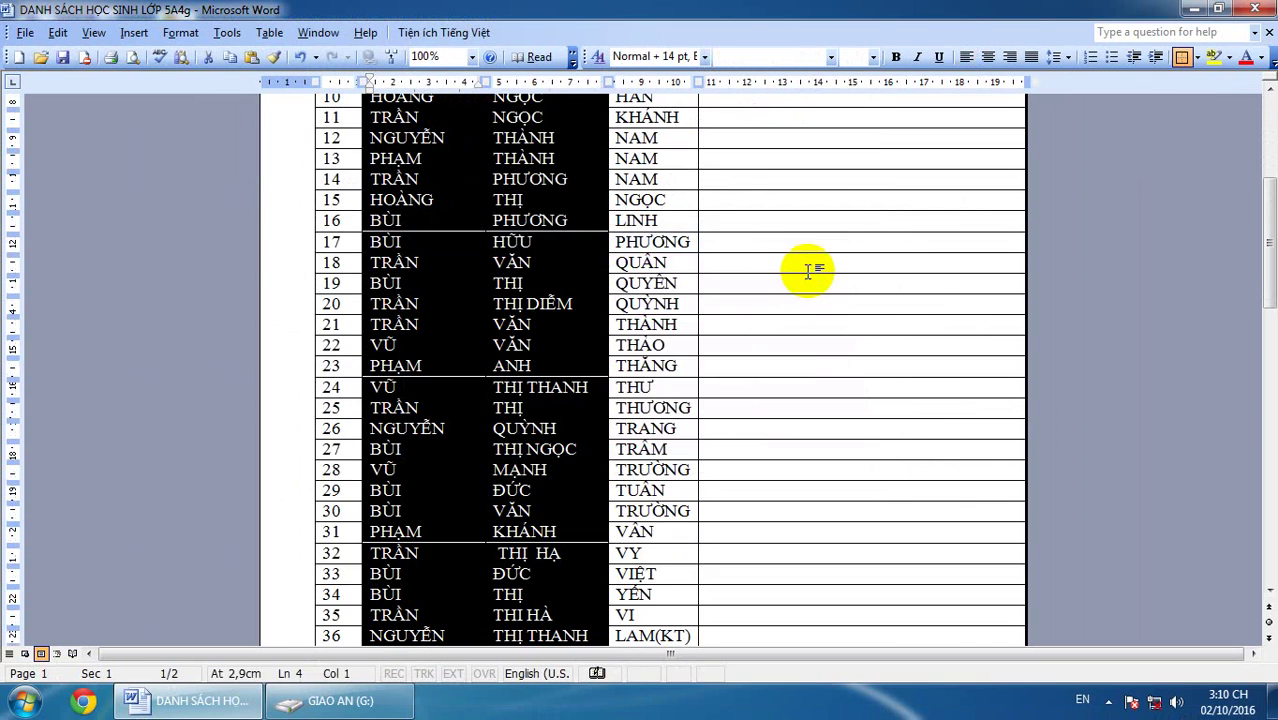
pyautogui.click(590, 278)
# Step: Examine the whole table to check the family, middle and given name columns of all students
pyautogui.scroll(6, 591, 277)
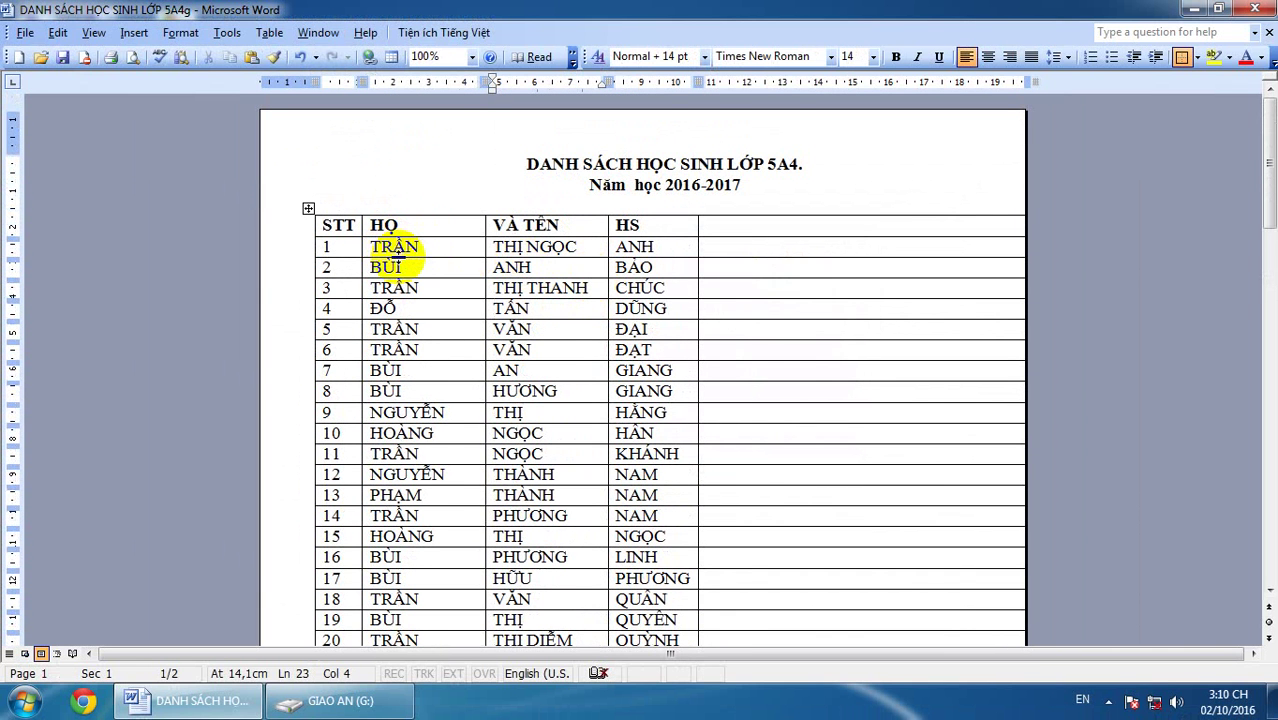
pyautogui.scroll(-8, 500, 265)
pyautogui.scroll(3, 508, 268)
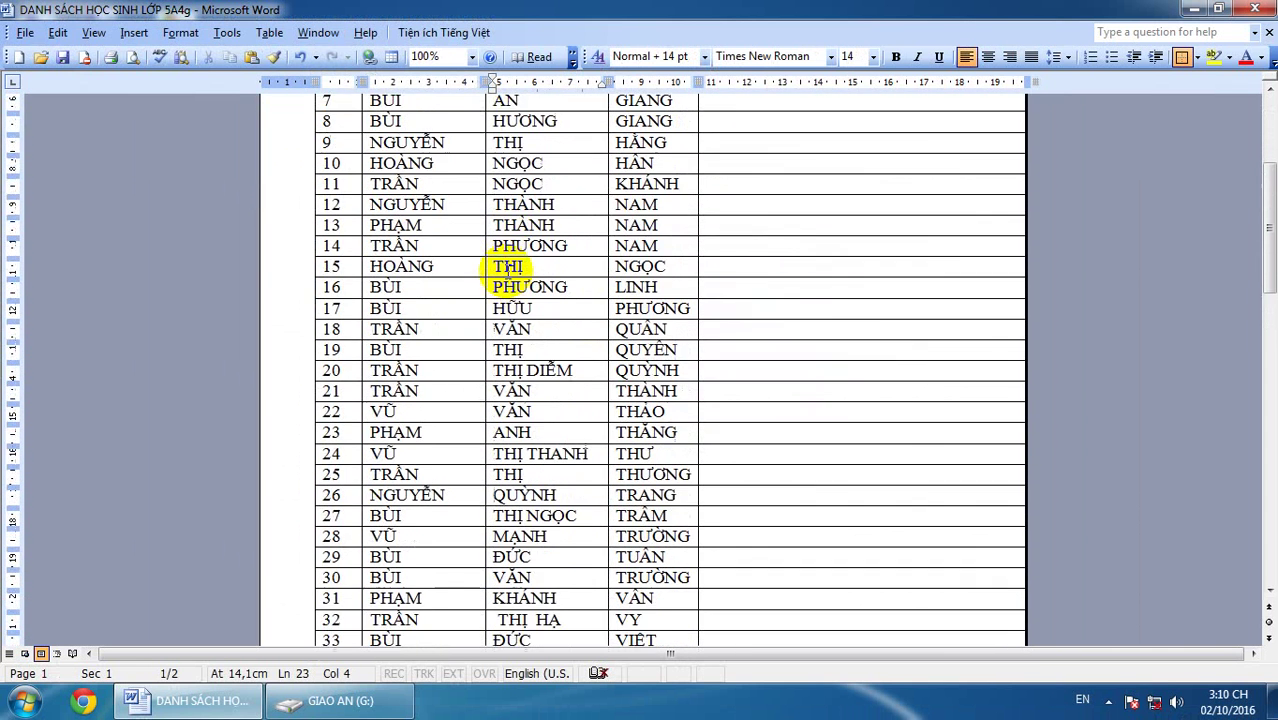
pyautogui.scroll(4, 508, 268)
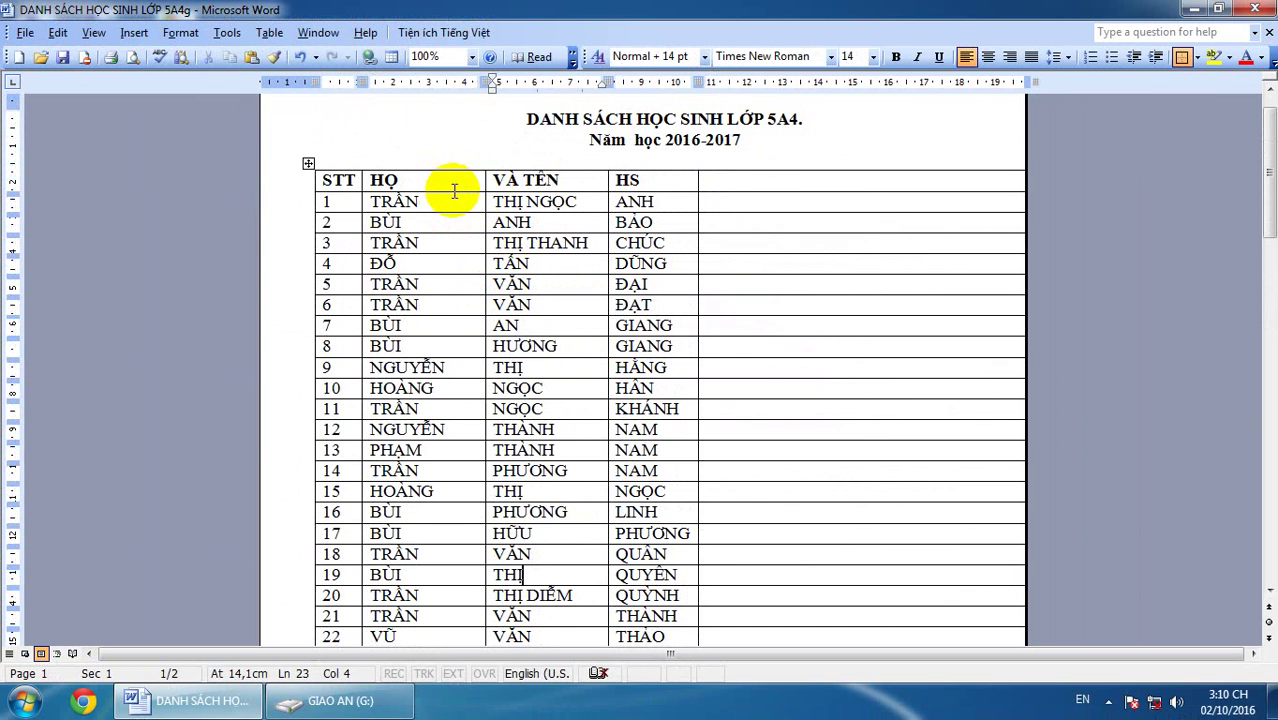
pyautogui.scroll(-7, 540, 270)
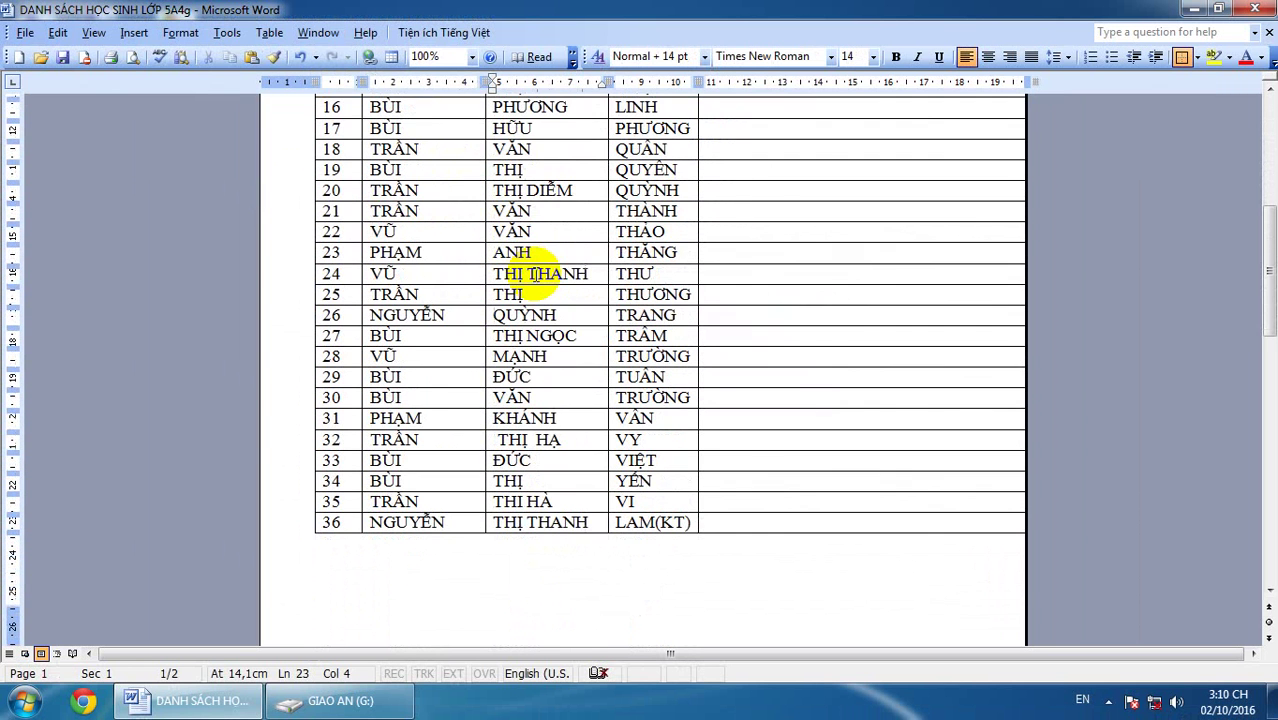
pyautogui.scroll(7, 536, 273)
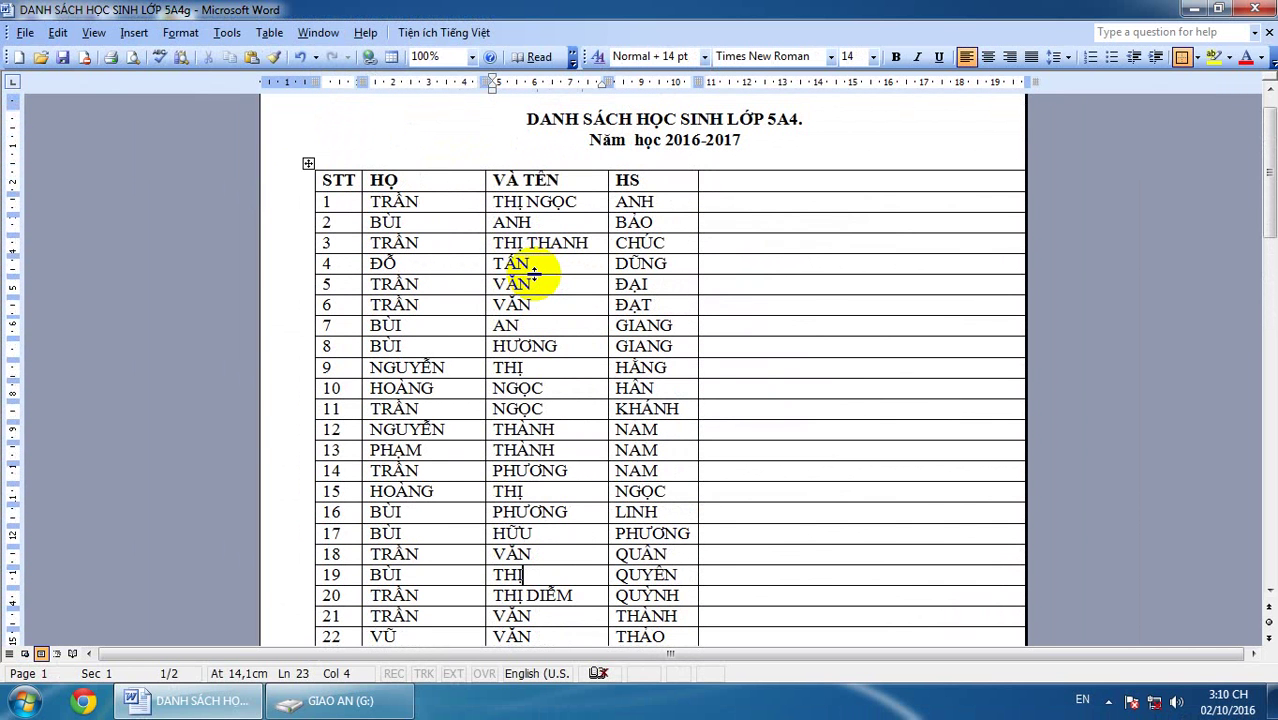
pyautogui.scroll(1, 535, 272)
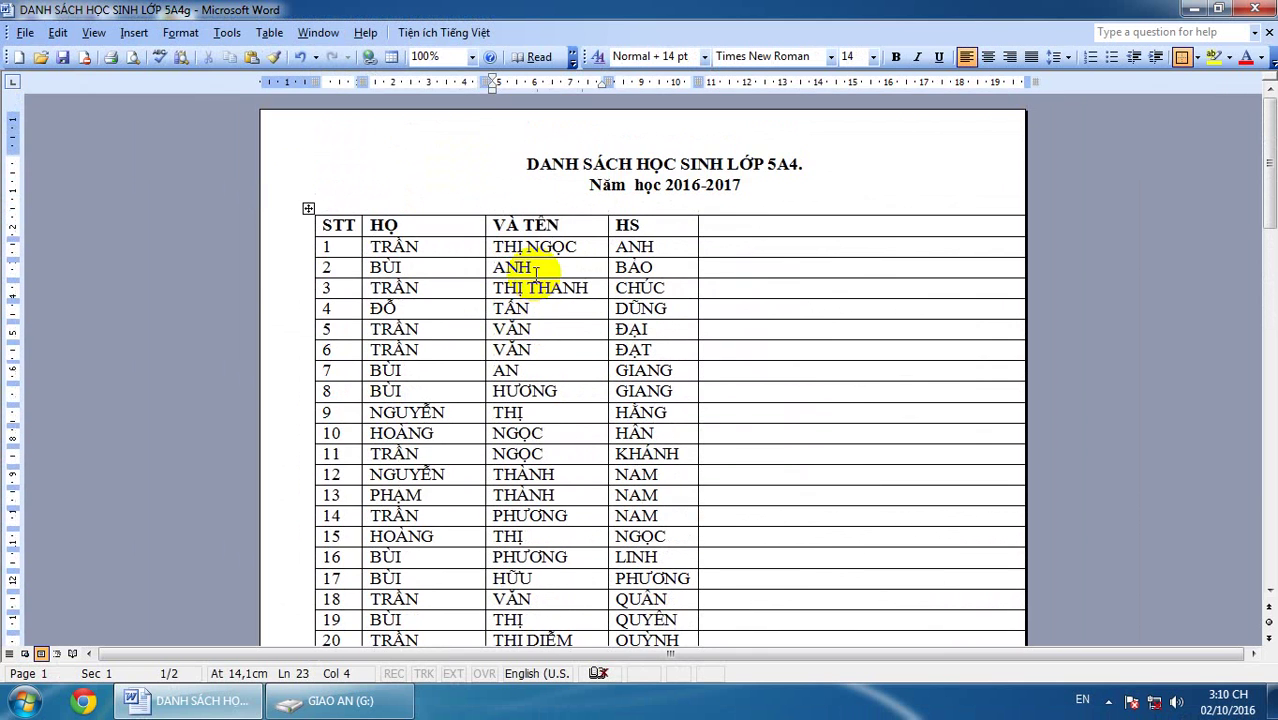
pyautogui.scroll(-5, 536, 272)
pyautogui.scroll(5, 536, 272)
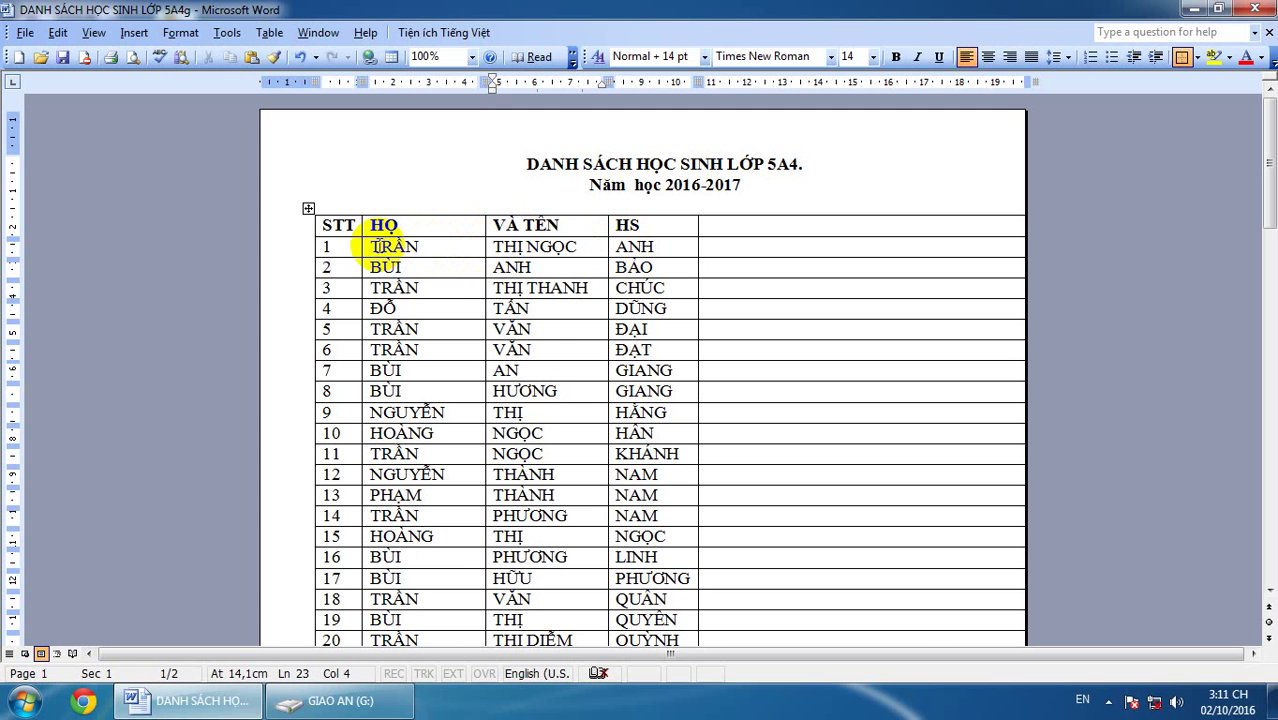
# Step: Copy the family names of students 1 to 36 from the HỌ column and open the DS Tin workbook from the desktop
pyautogui.moveTo(373, 246); pyautogui.dragTo(425, 522)
pyautogui.scroll(8, 425, 530)
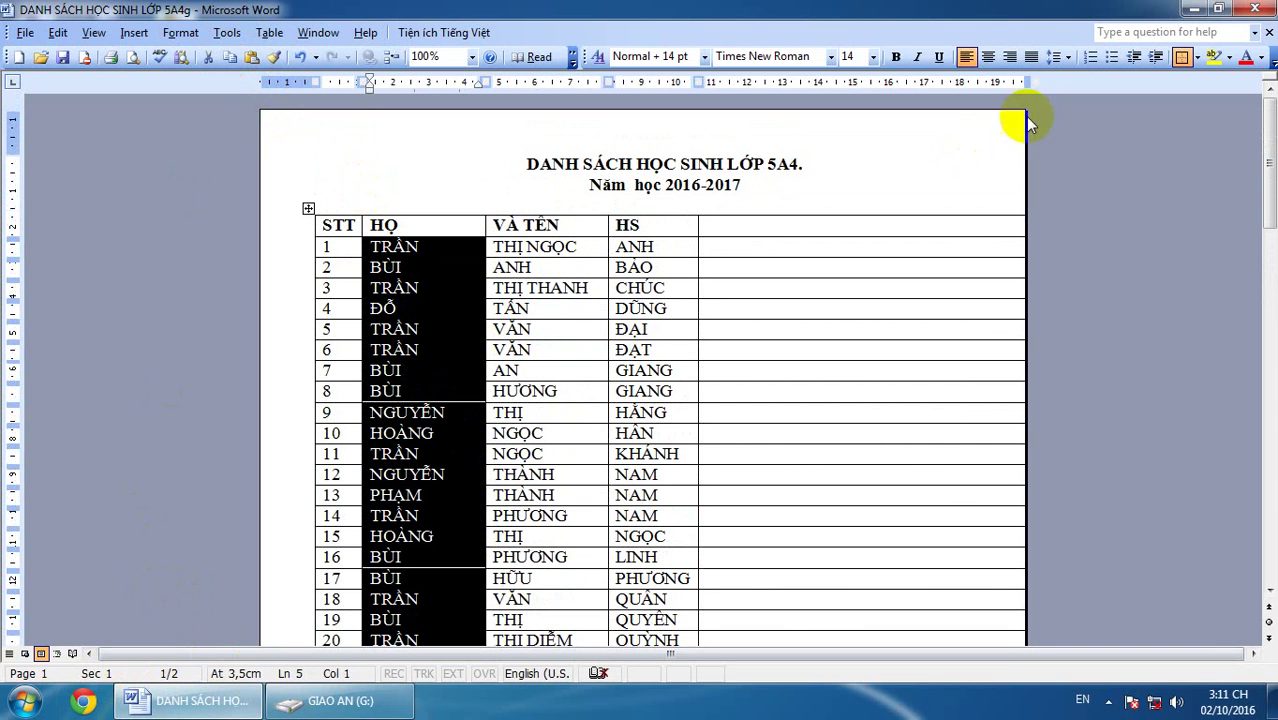
pyautogui.click(1190, 8)
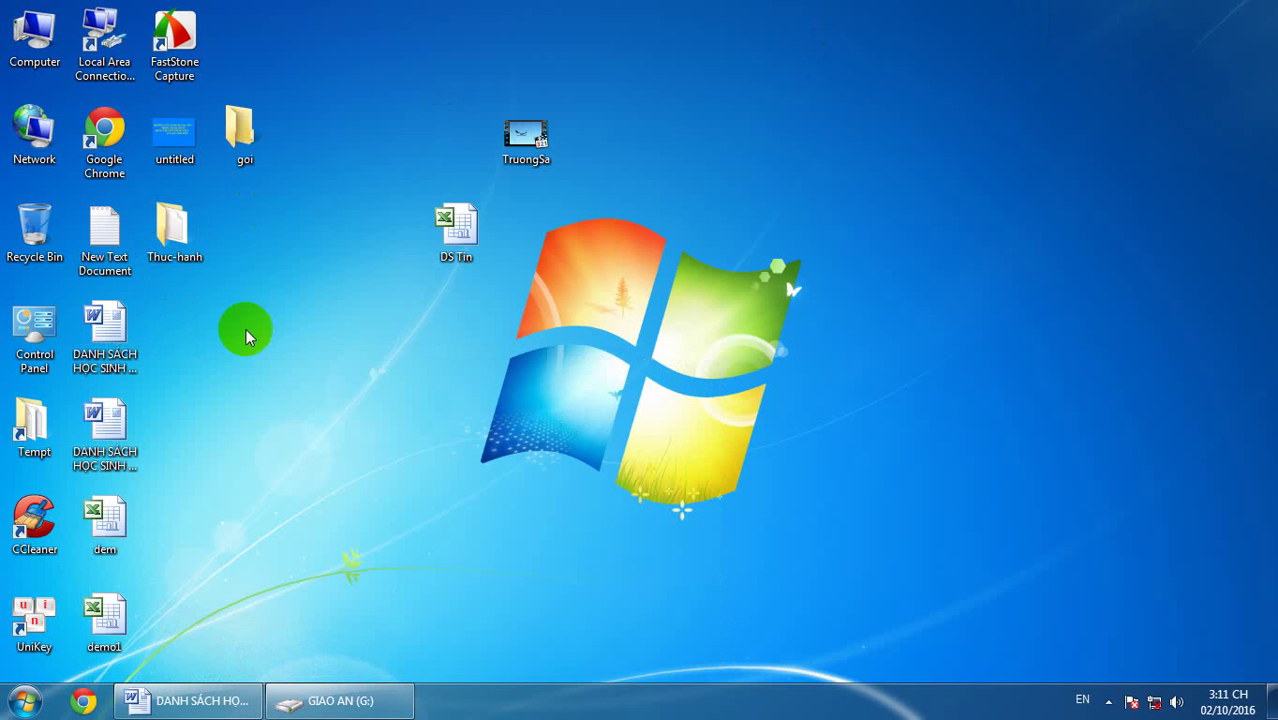
pyautogui.click(447, 236)
pyautogui.doubleClick(447, 236)
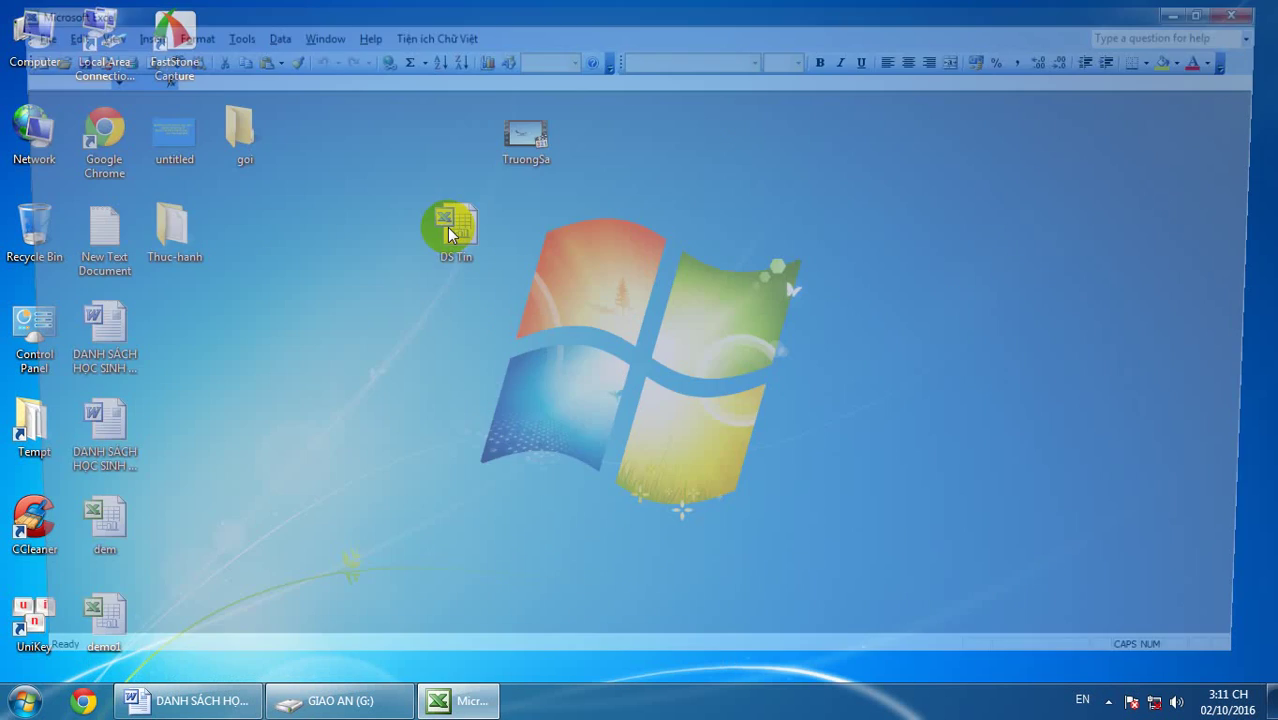
# Step: Paste the copied family names into cells B6:B41 of the 5A4 sheet
pyautogui.scroll(-4, 513, 248)
pyautogui.scroll(4, 513, 248)
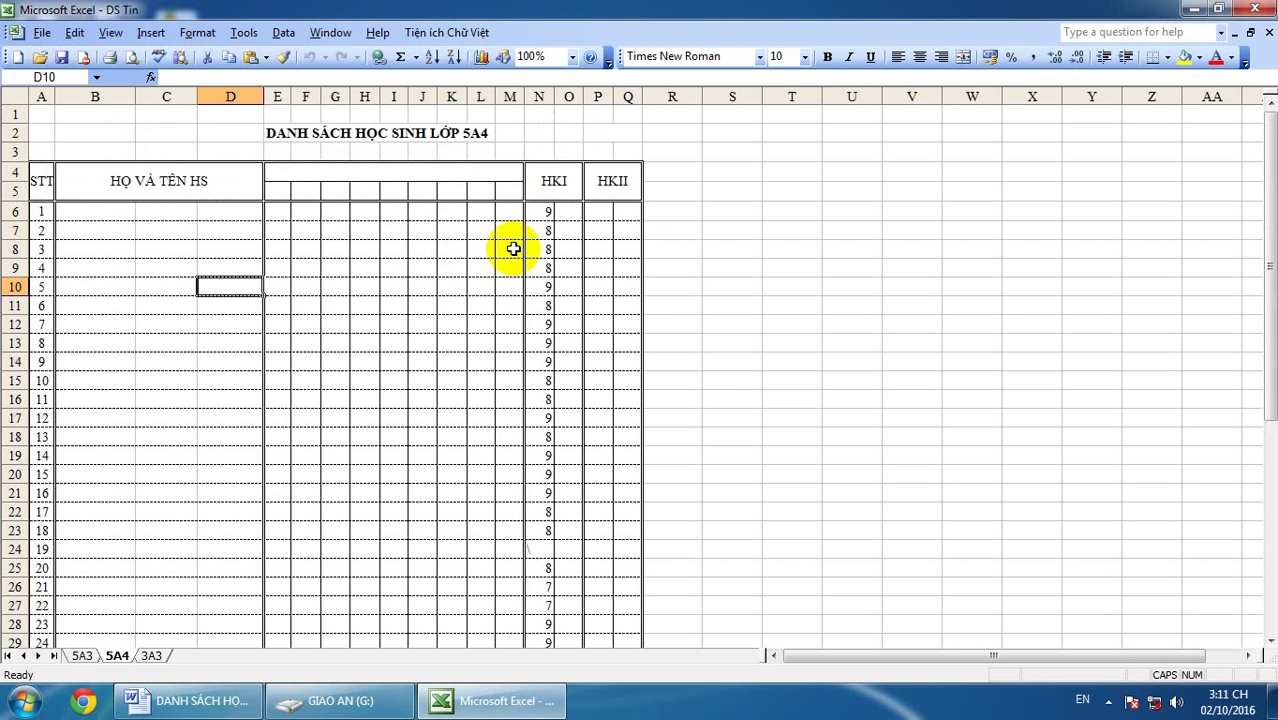
pyautogui.scroll(-2, 513, 248)
pyautogui.scroll(2, 513, 248)
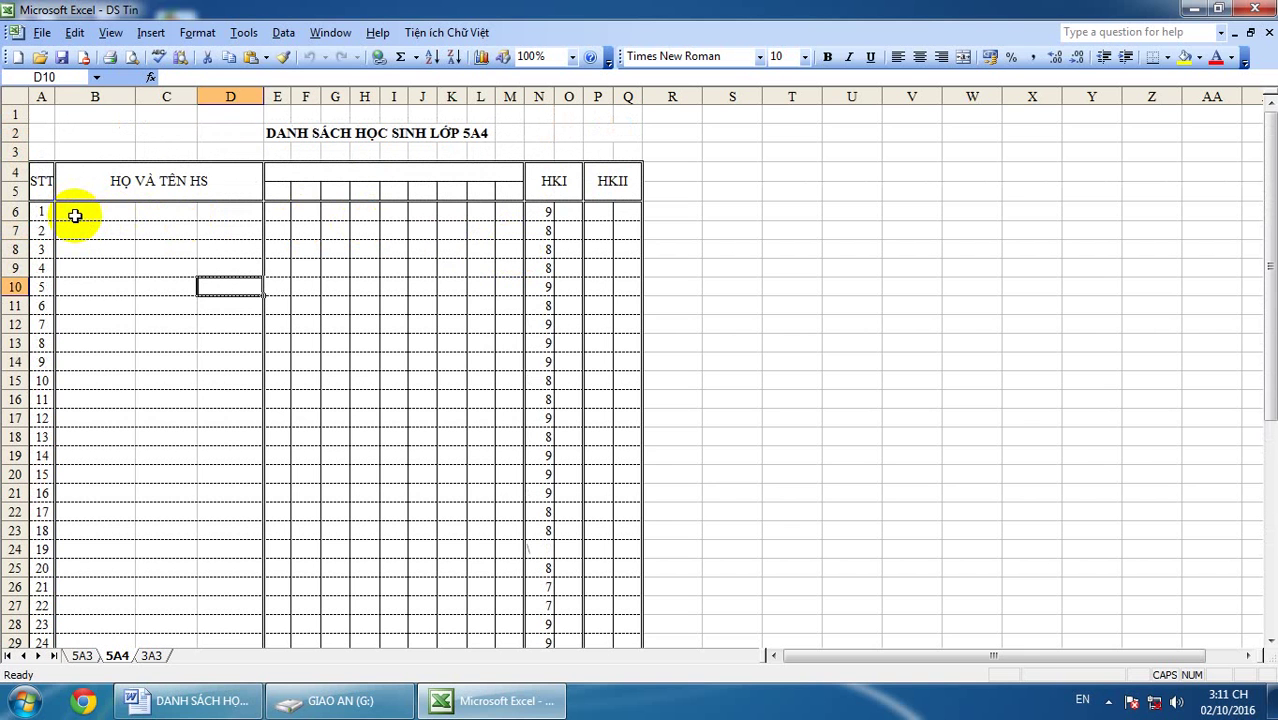
pyautogui.moveTo(75, 215); pyautogui.dragTo(106, 494)
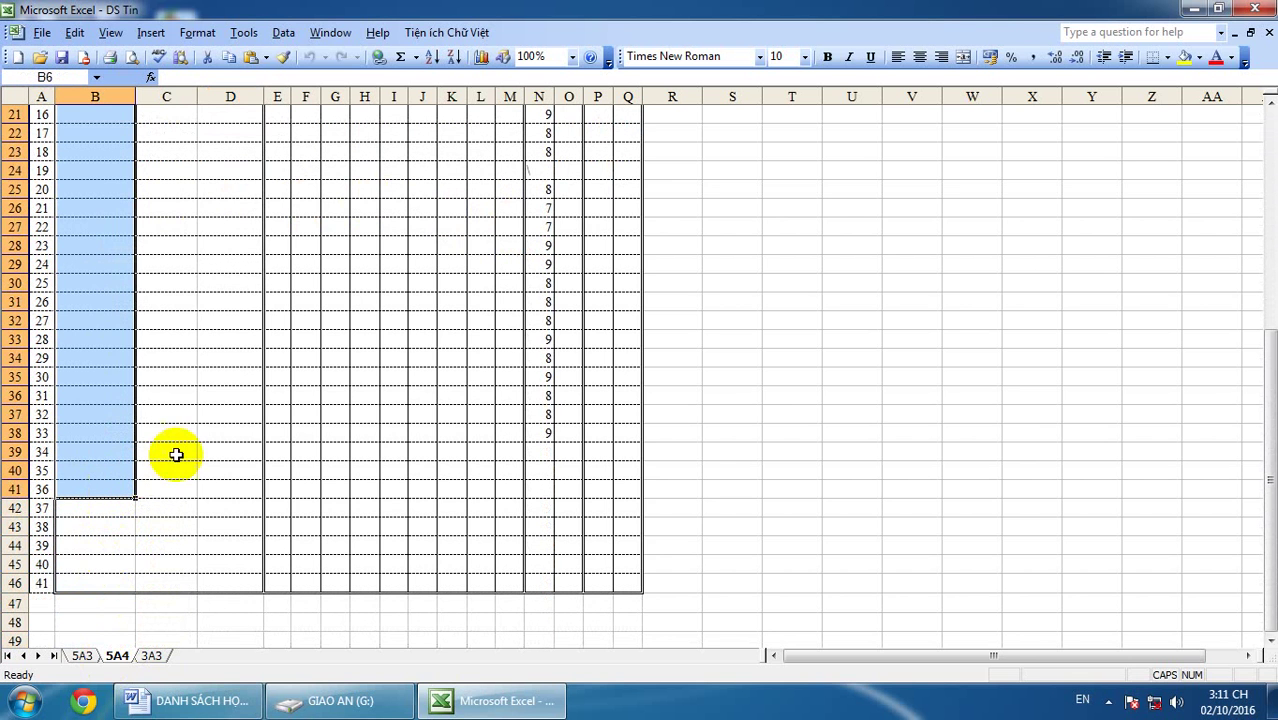
pyautogui.scroll(7, 180, 449)
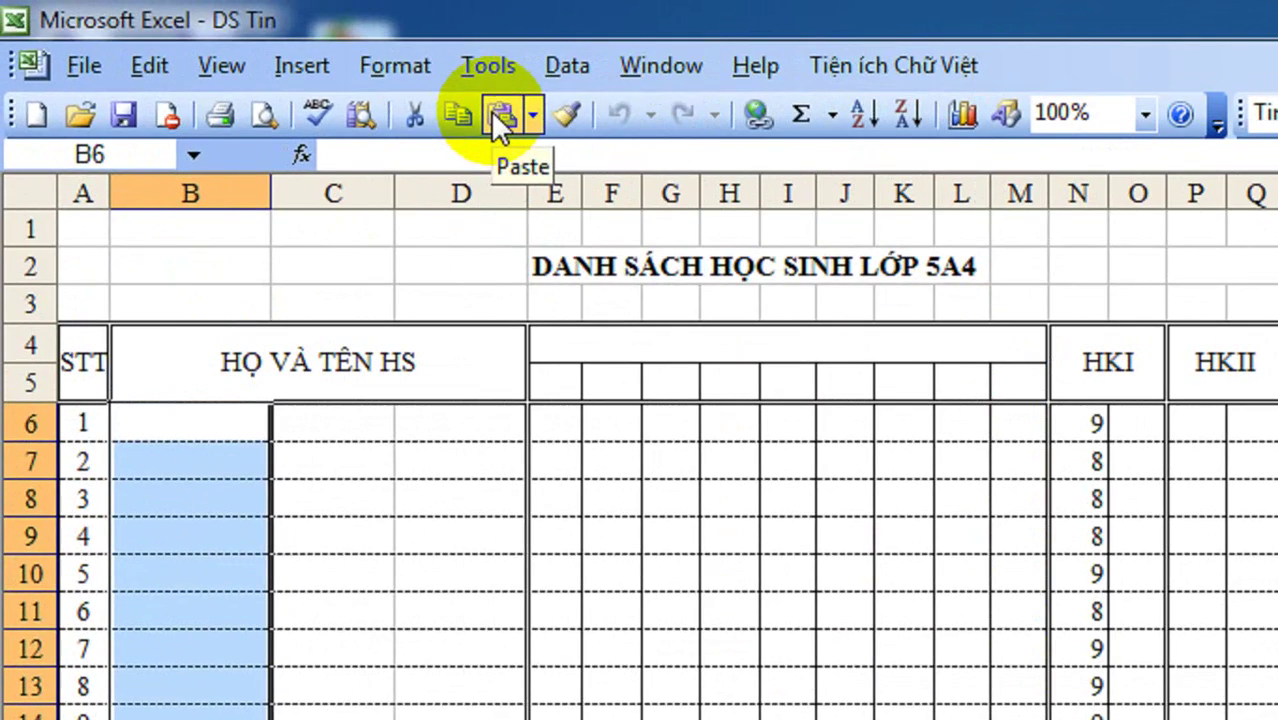
pyautogui.click(251, 60)
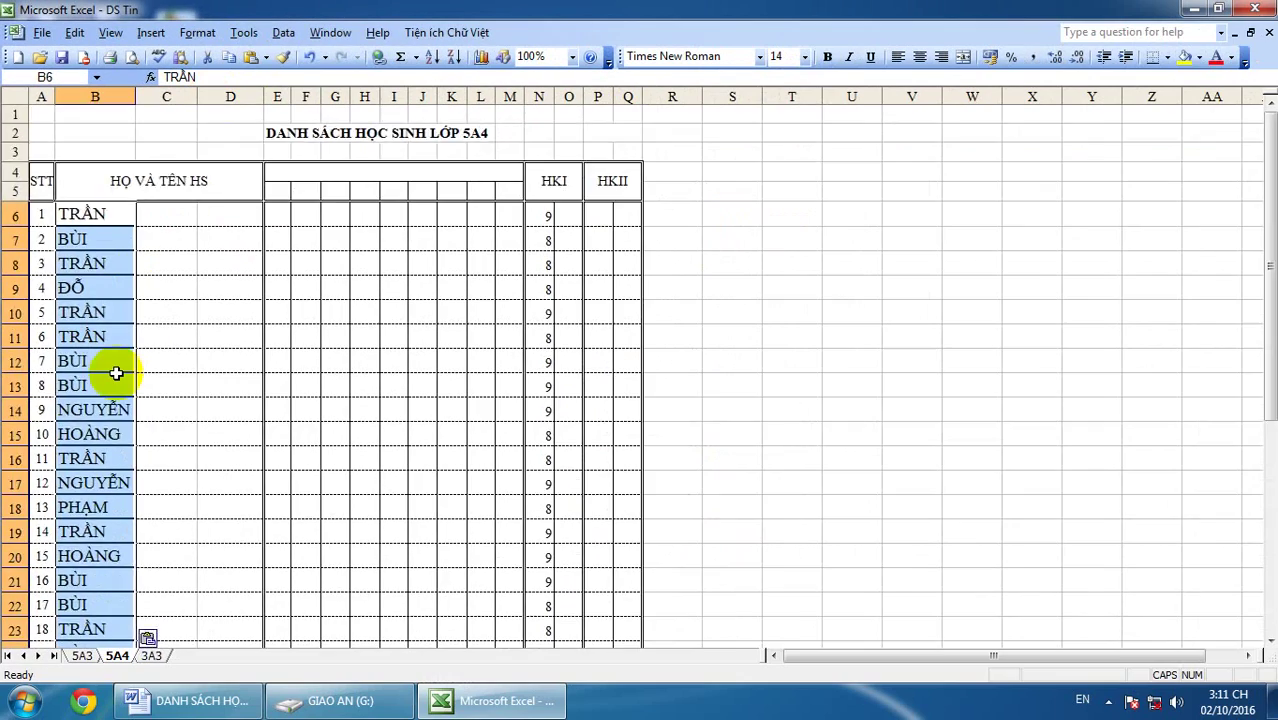
pyautogui.scroll(-10, 226, 674)
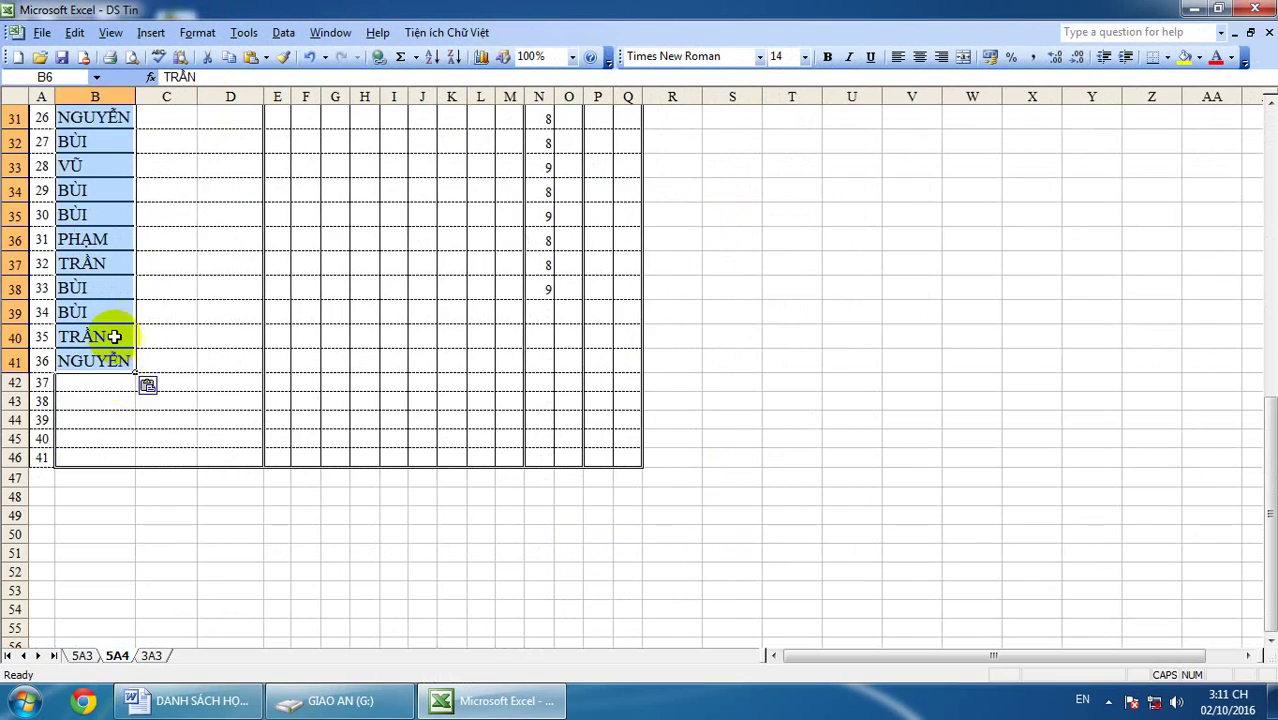
# Step: Copy the middle names of students 1 to 36 from the VÀ TÊN column in Word and return to the DS Tin workbook
pyautogui.click(172, 699)
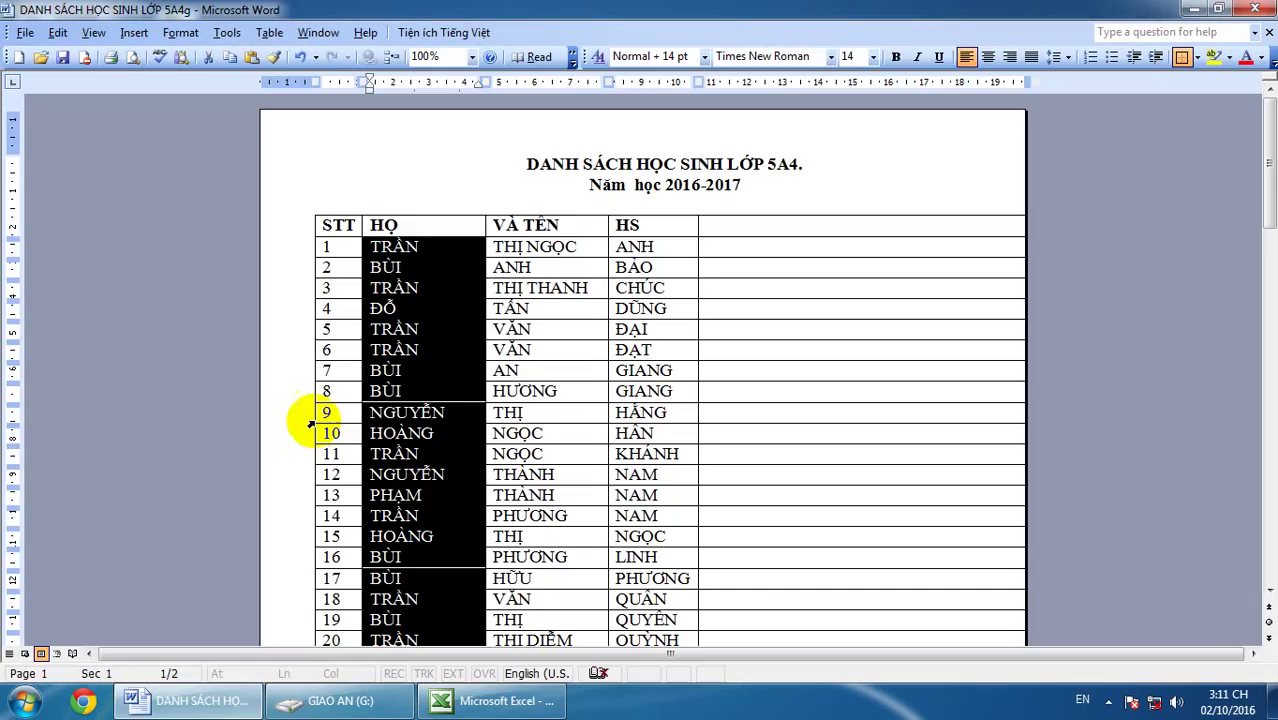
pyautogui.moveTo(500, 248); pyautogui.dragTo(576, 557)
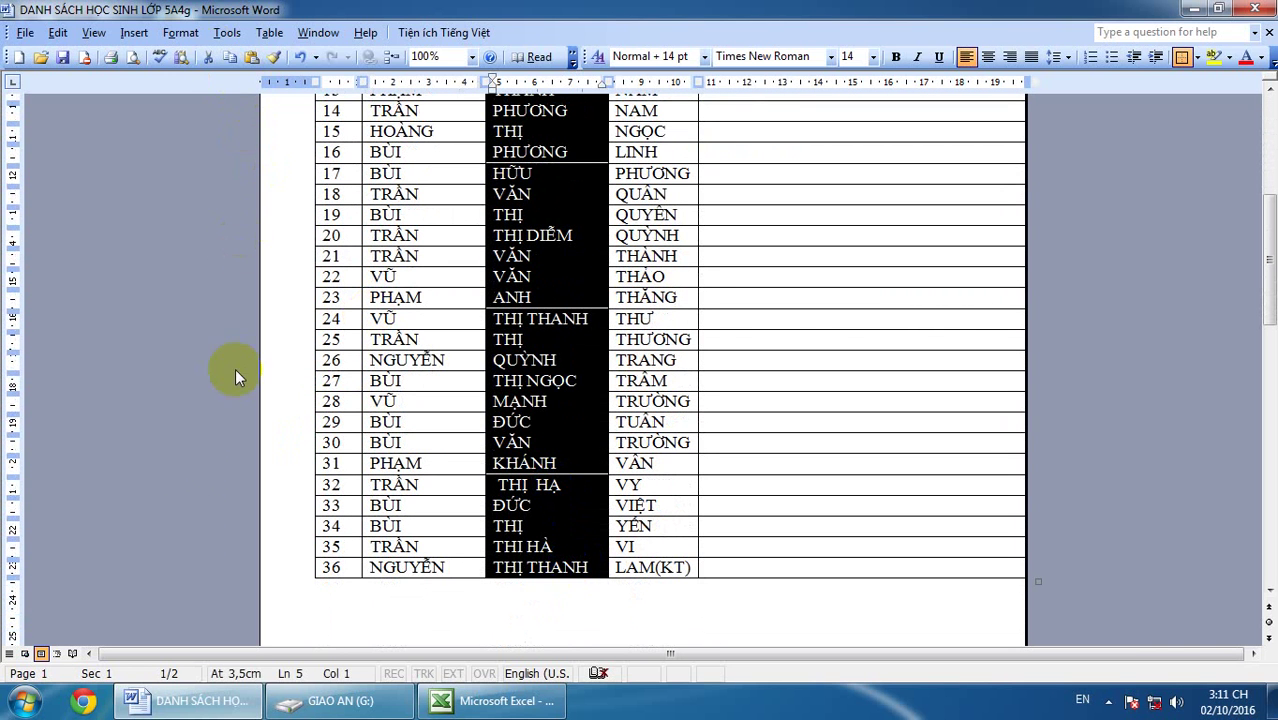
pyautogui.click(490, 700)
# Step: Widen column C slightly on the 5A4 sheet and paste the copied middle names into cells C6:C41
pyautogui.scroll(9, 188, 210)
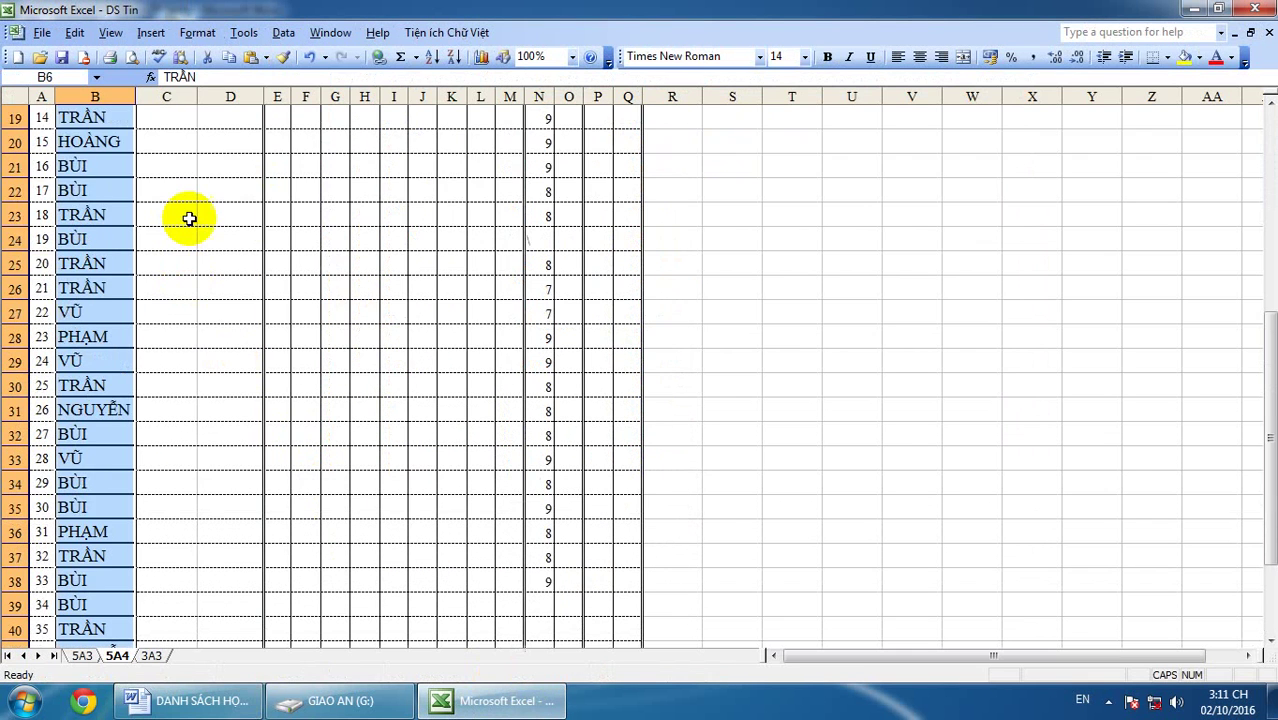
pyautogui.scroll(1, 190, 197)
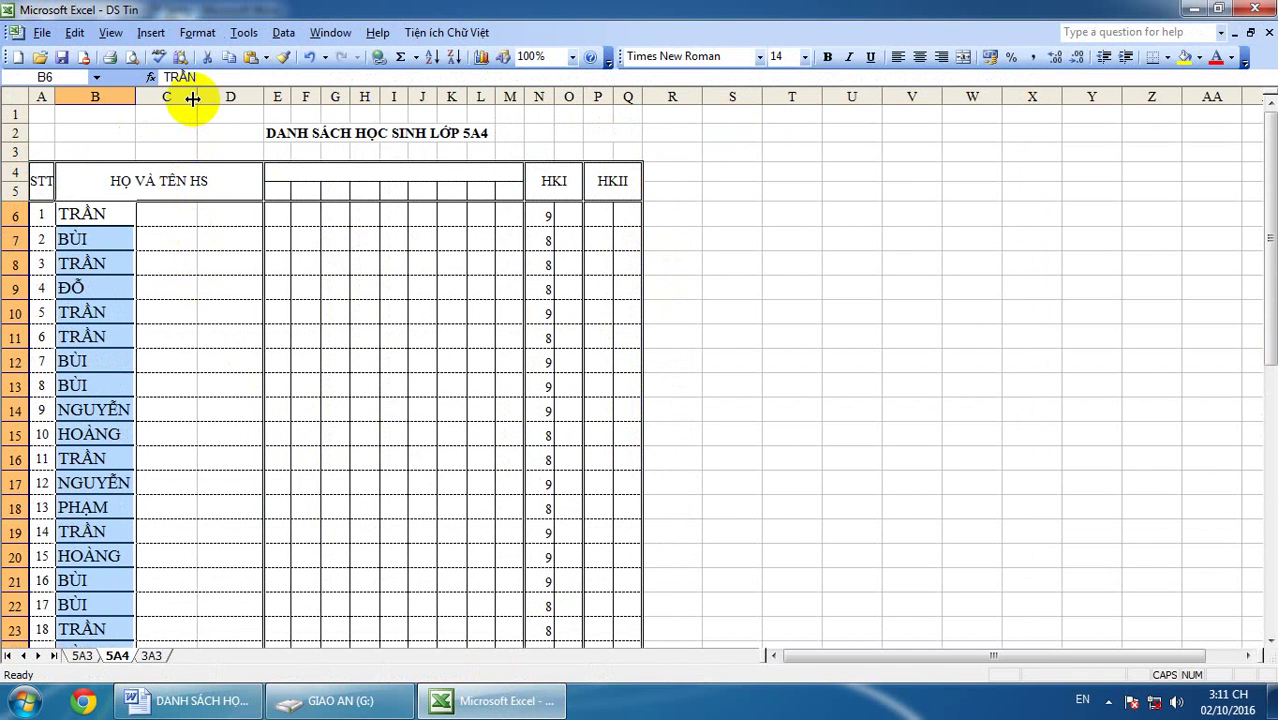
pyautogui.moveTo(197, 97); pyautogui.dragTo(224, 100)
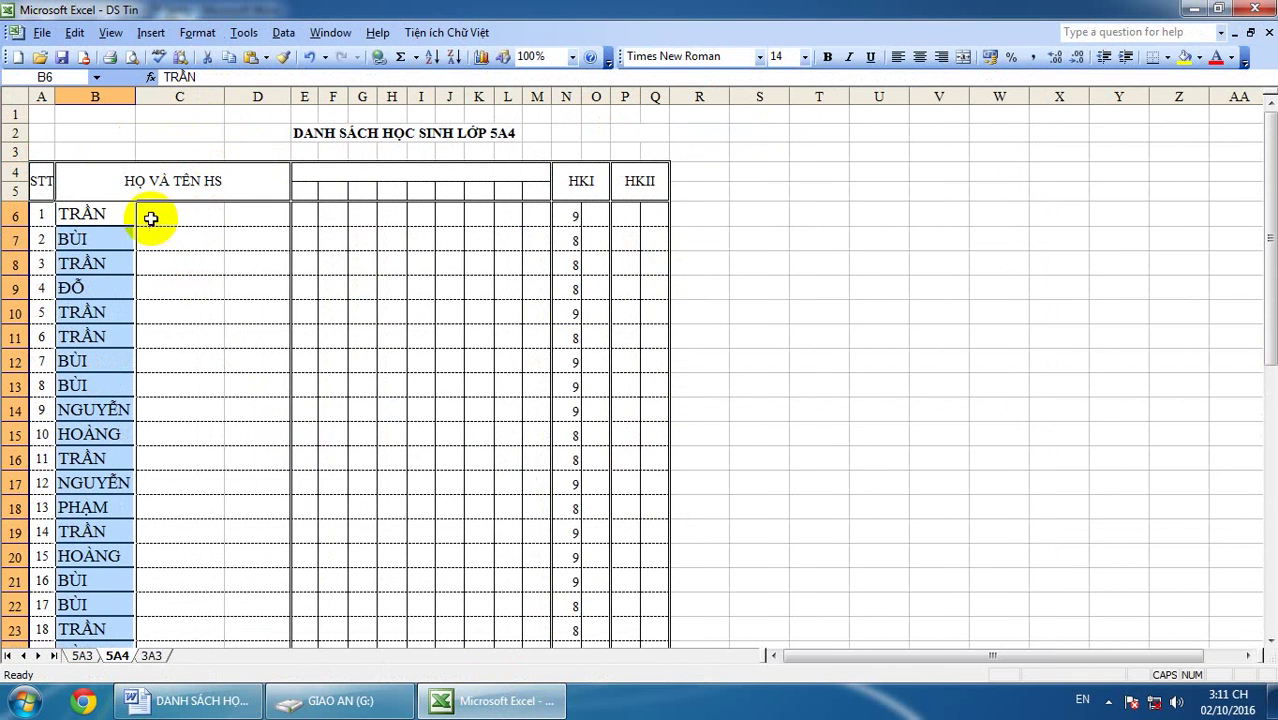
pyautogui.moveTo(186, 216)
pyautogui.mouseDown()
pyautogui.moveTo(175, 385)
pyautogui.moveTo(194, 685)
pyautogui.moveTo(165, 222)
pyautogui.mouseUp()
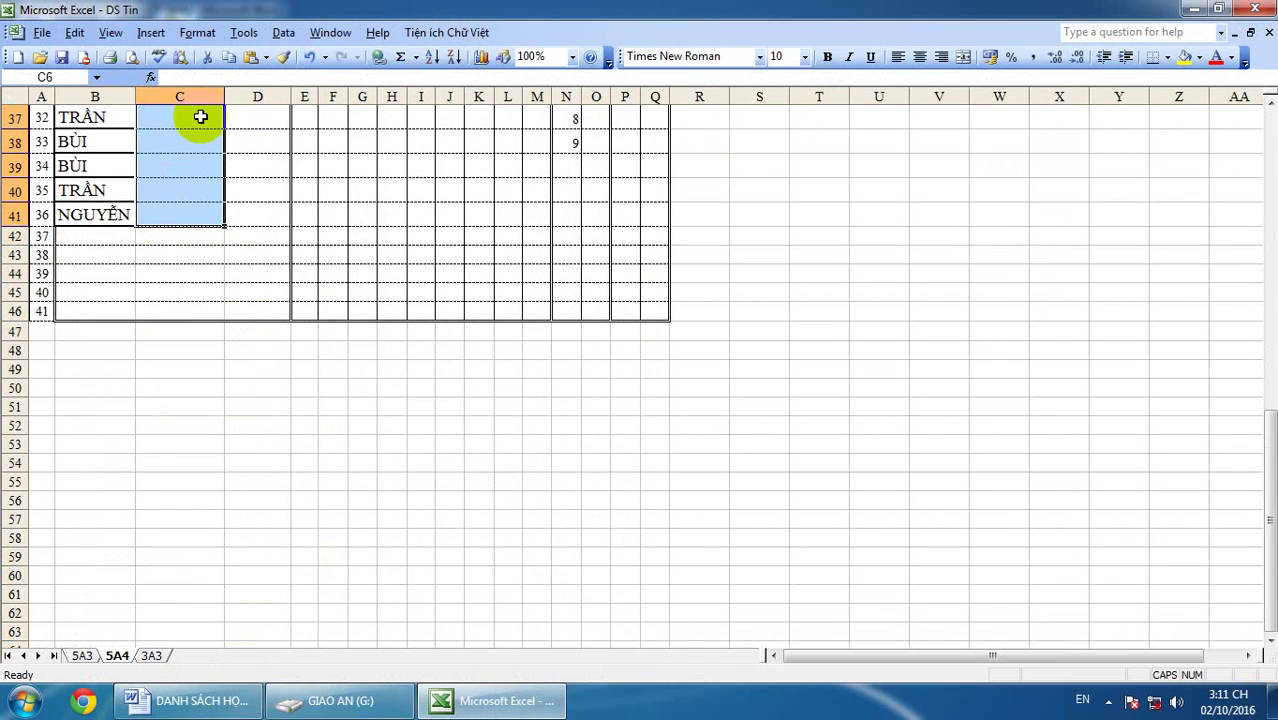
pyautogui.click(248, 57)
# Step: Switch back to Word and copy the given names of students 1 to 36 from the HS column
pyautogui.click(198, 700)
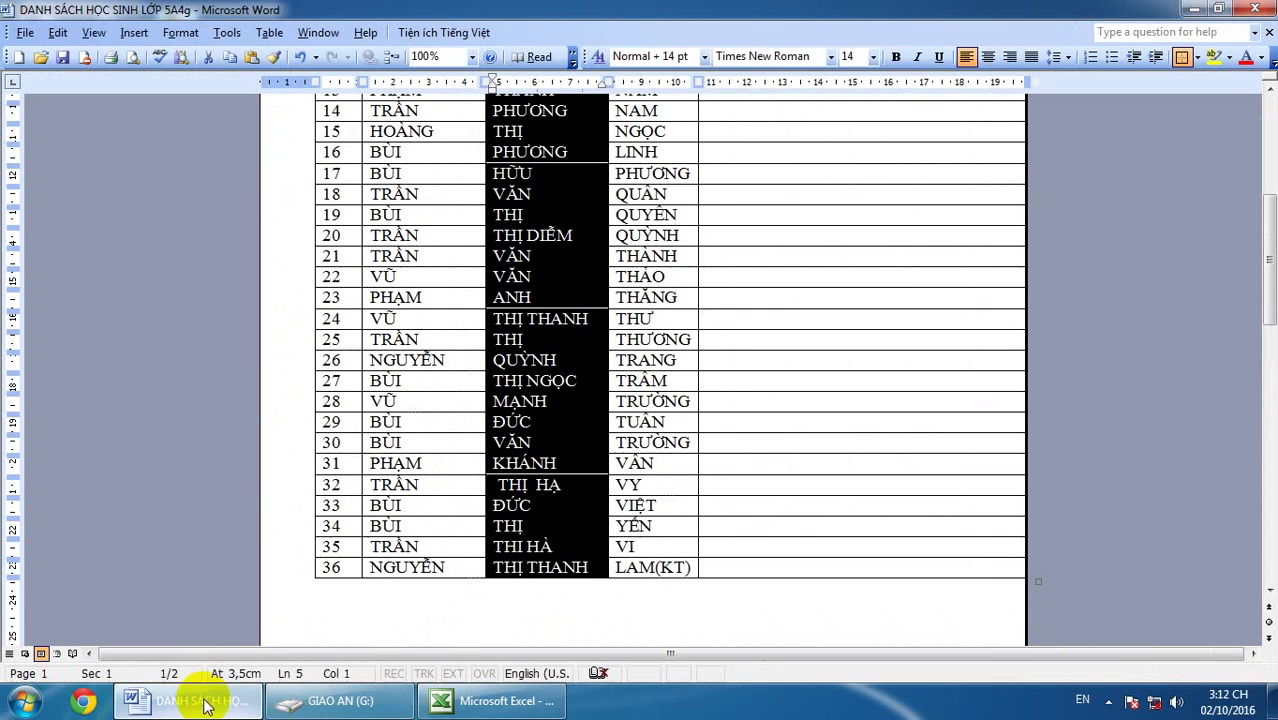
pyautogui.click(535, 293)
pyautogui.scroll(10, 596, 234)
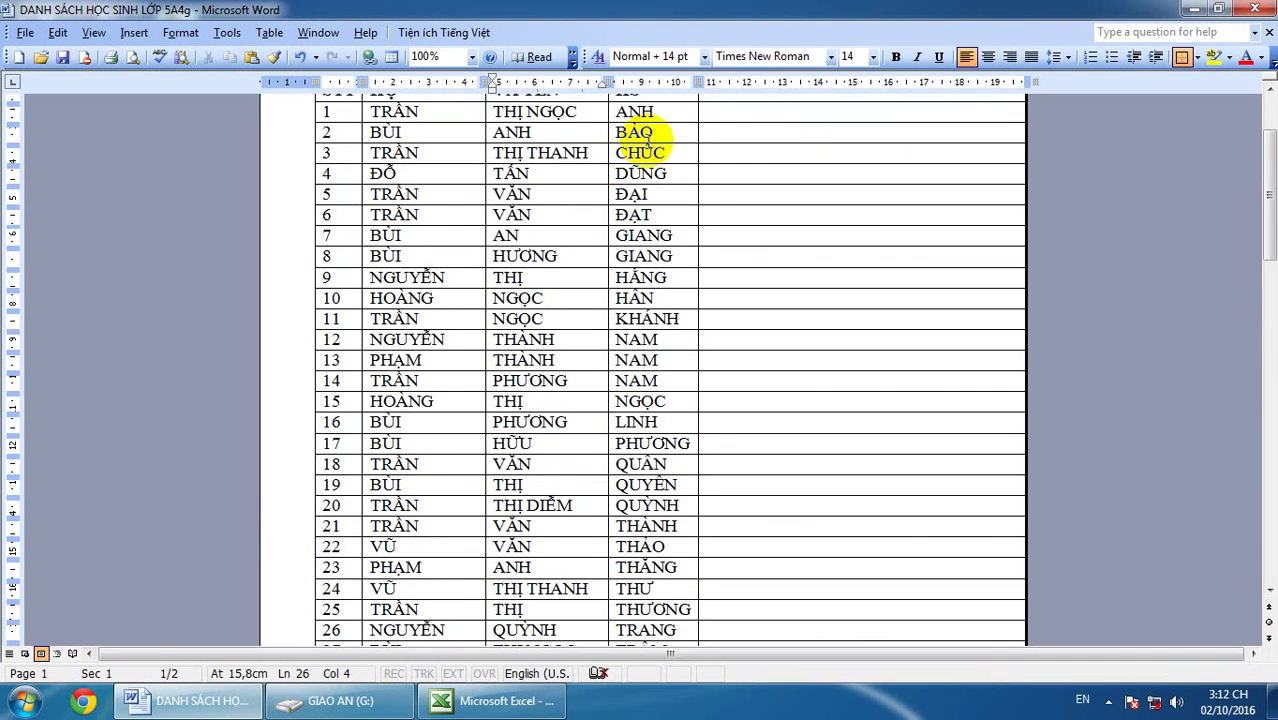
pyautogui.moveTo(615, 246); pyautogui.dragTo(688, 283)
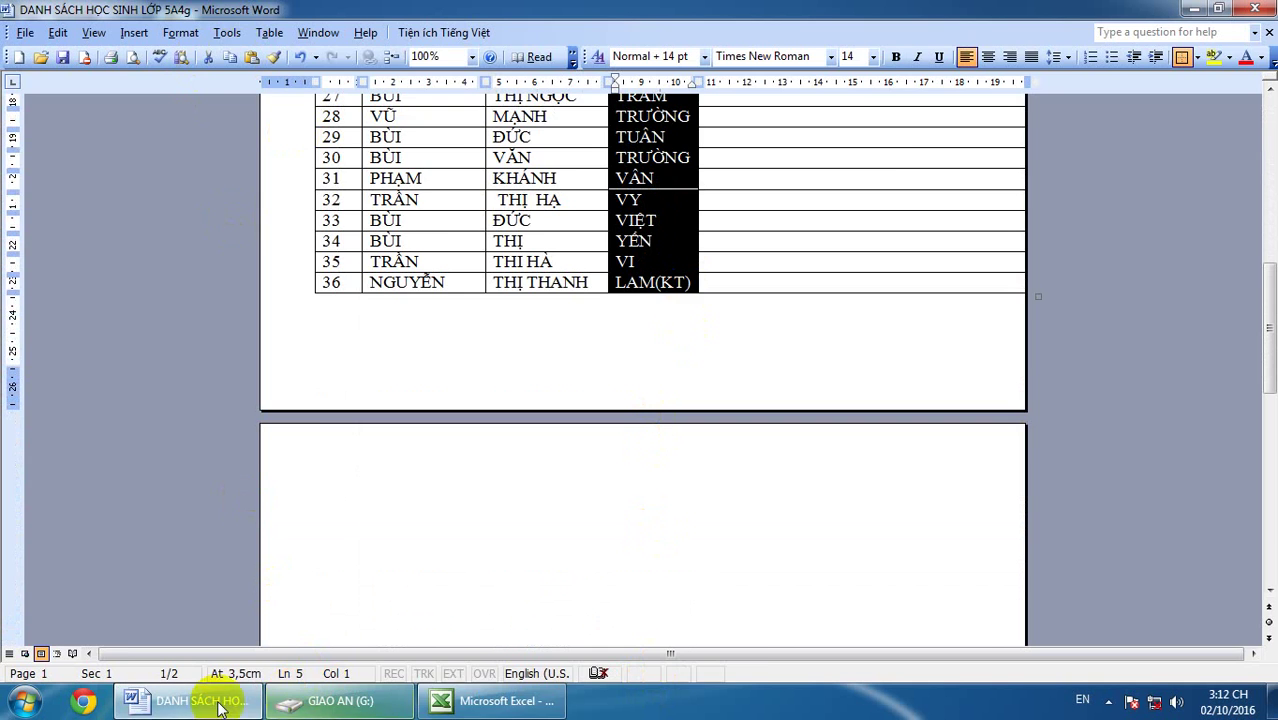
# Step: Return to the DS Tin workbook and paste the copied given names into cells D6:D41 of the 5A4 sheet
pyautogui.click(442, 700)
pyautogui.moveTo(246, 233); pyautogui.dragTo(270, 528)
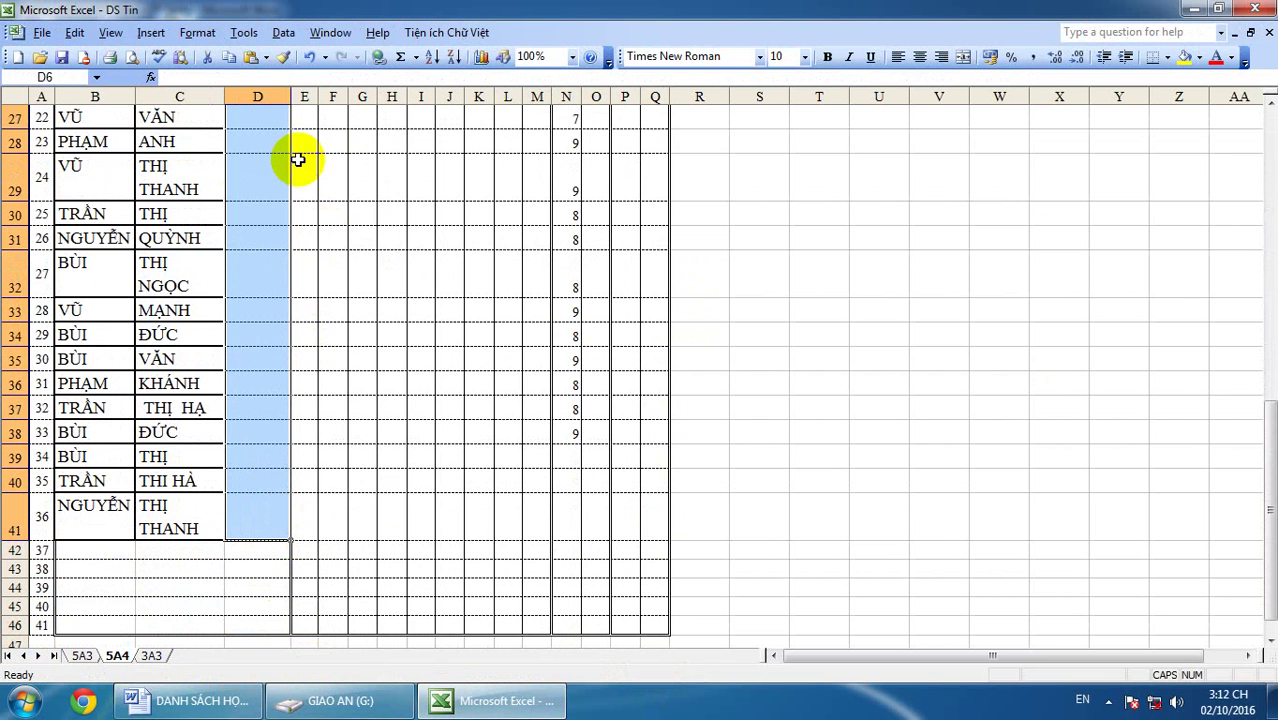
pyautogui.click(250, 54)
pyautogui.click(423, 266)
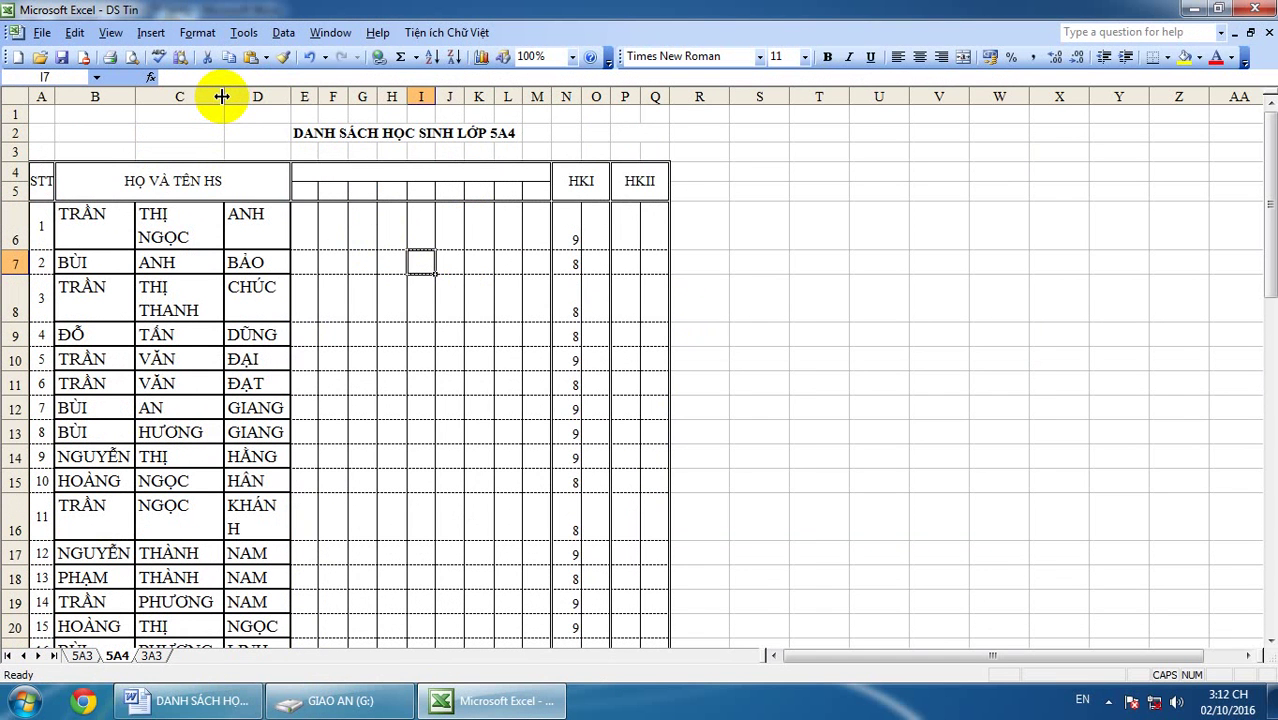
# Step: Widen columns C and D so that every middle and given name fits on a single line
pyautogui.moveTo(223, 96); pyautogui.dragTo(250, 97)
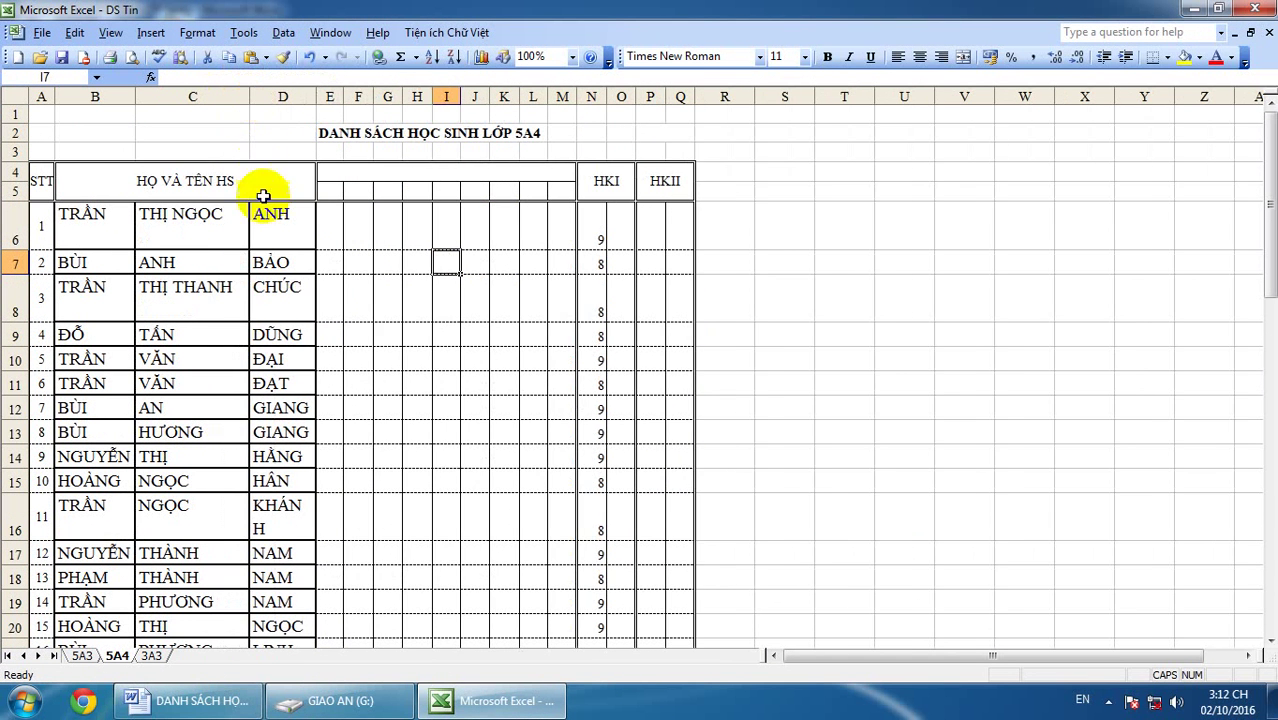
pyautogui.scroll(-4, 330, 289)
pyautogui.scroll(-7, 330, 289)
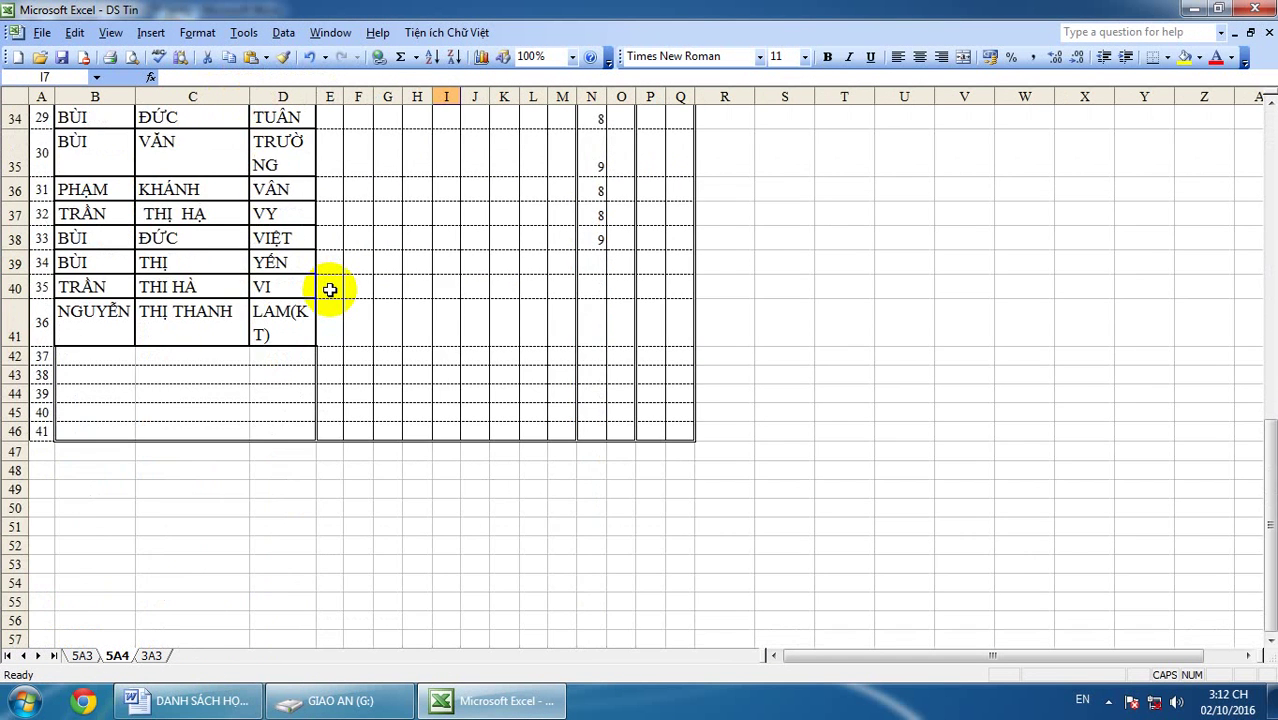
pyautogui.scroll(11, 330, 289)
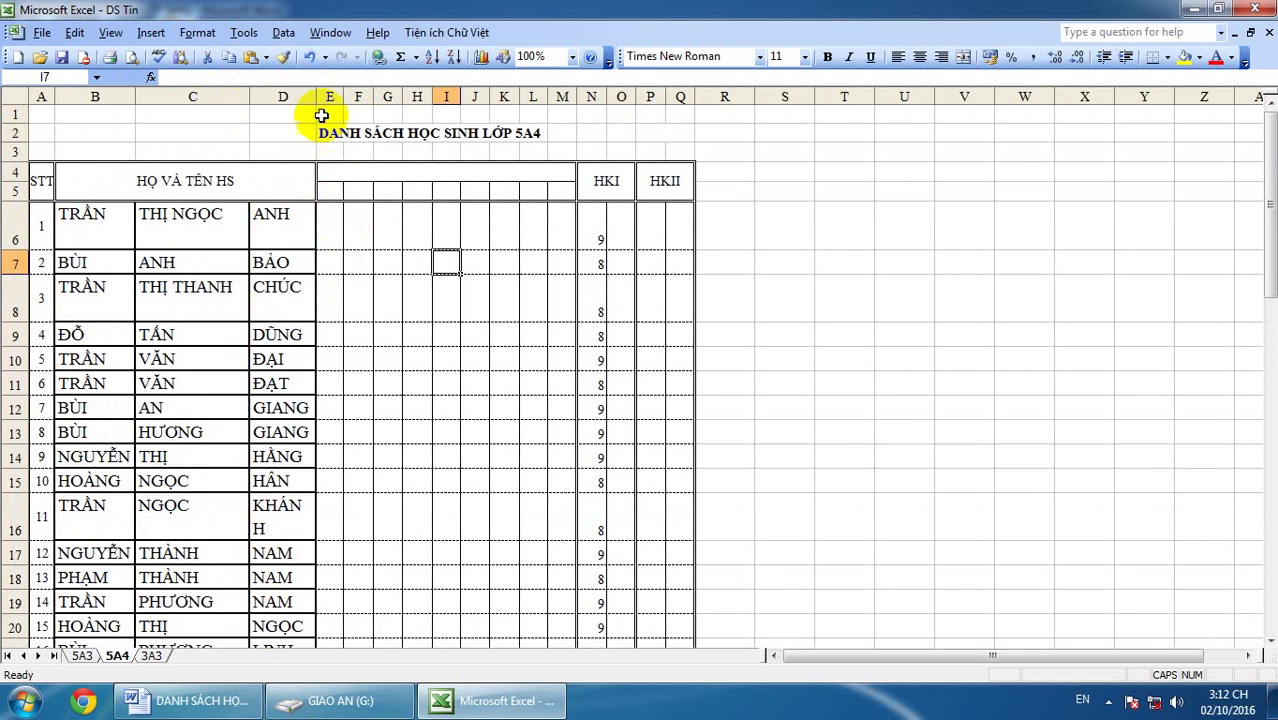
pyautogui.moveTo(314, 97); pyautogui.dragTo(346, 97)
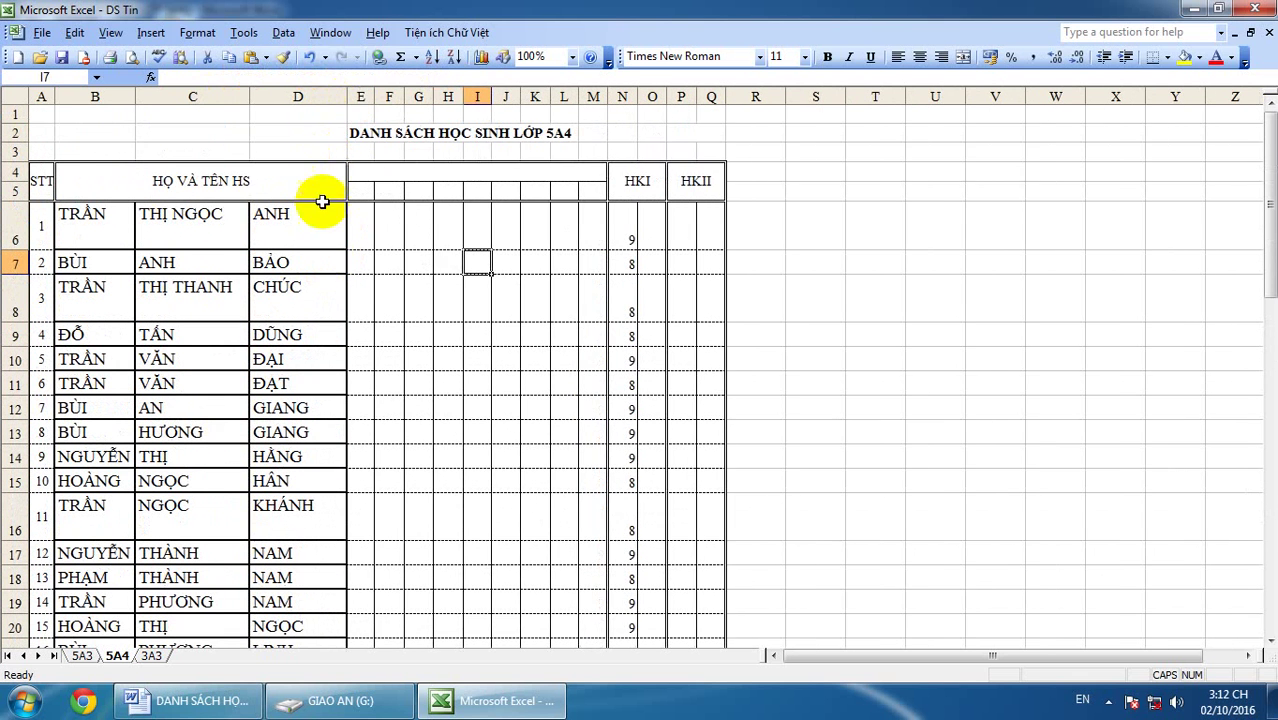
# Step: Check the list for overly tall rows and reduce the heights of rows 8, 6 and 16 to about one text line
pyautogui.scroll(-5, 333, 295)
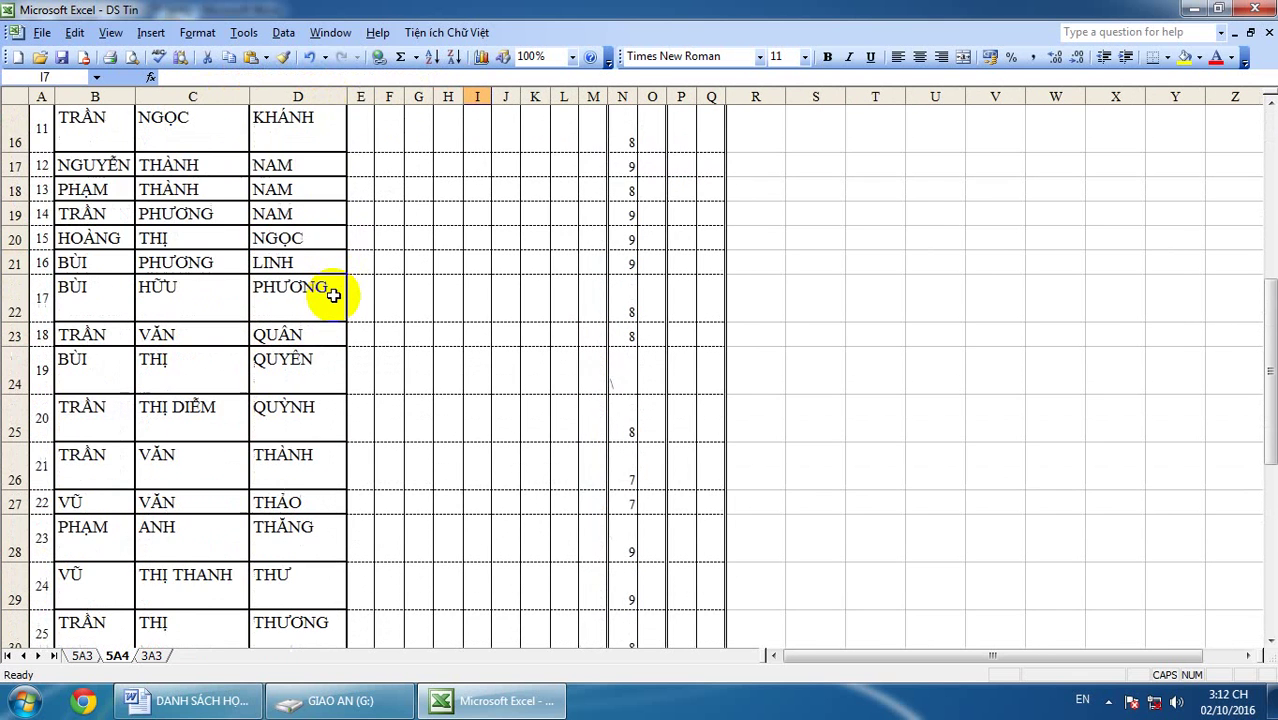
pyautogui.click(69, 320)
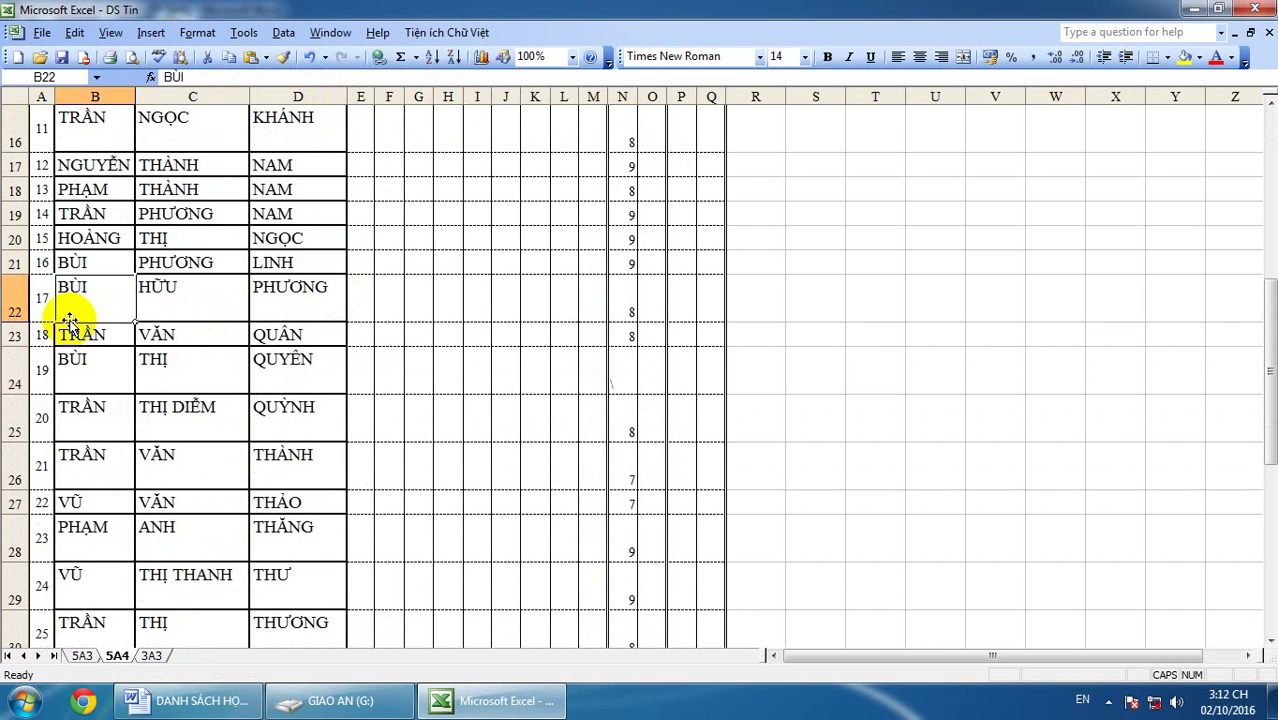
pyautogui.click(237, 306)
pyautogui.scroll(-3, 322, 351)
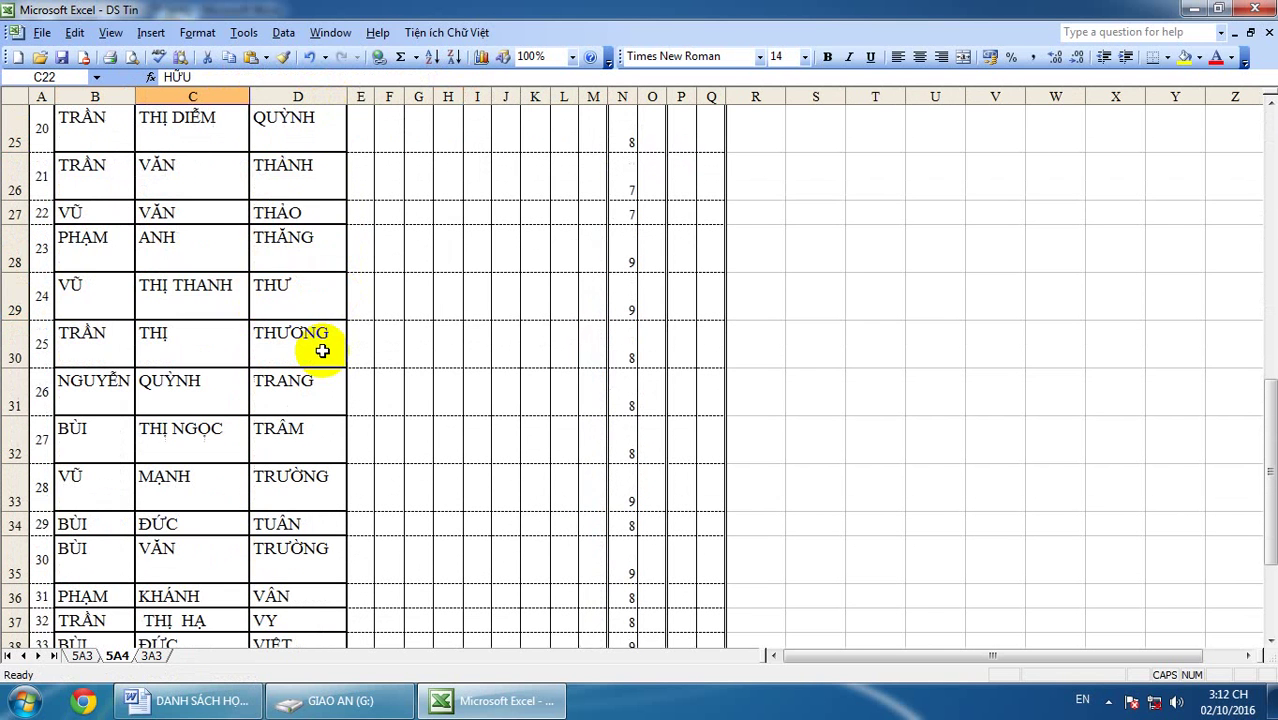
pyautogui.click(210, 312)
pyautogui.scroll(8, 320, 320)
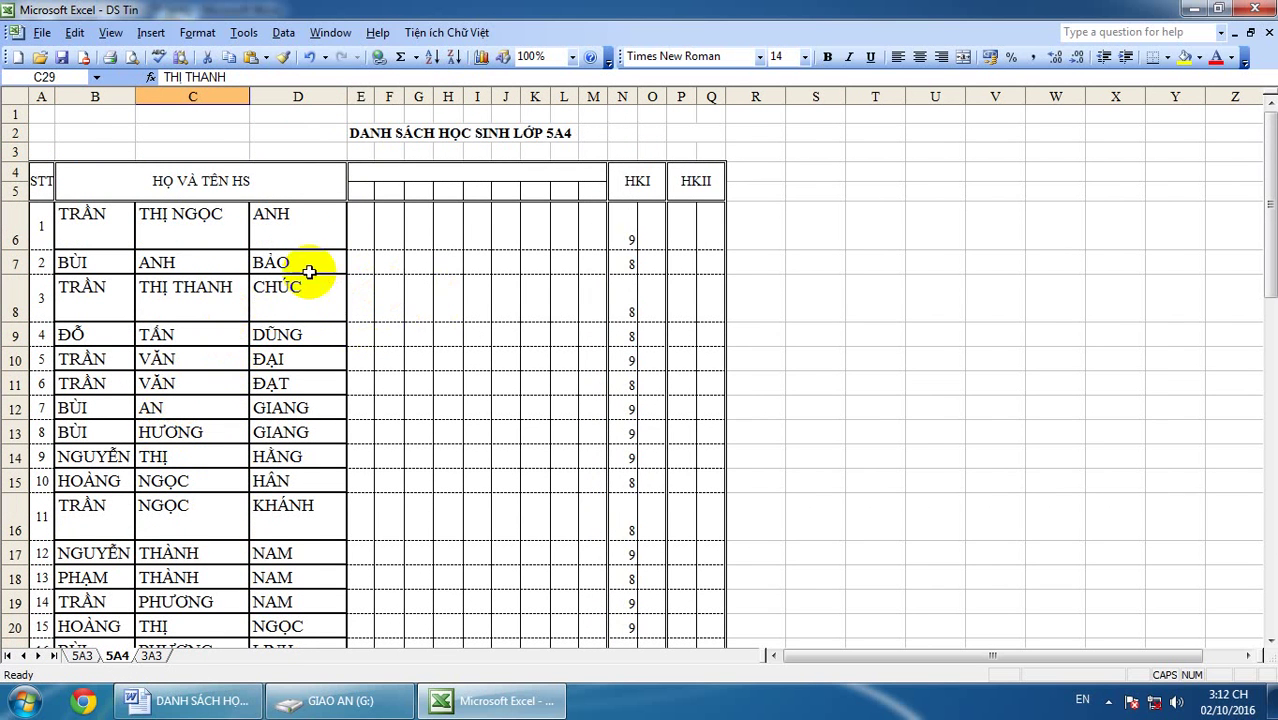
pyautogui.click(107, 315)
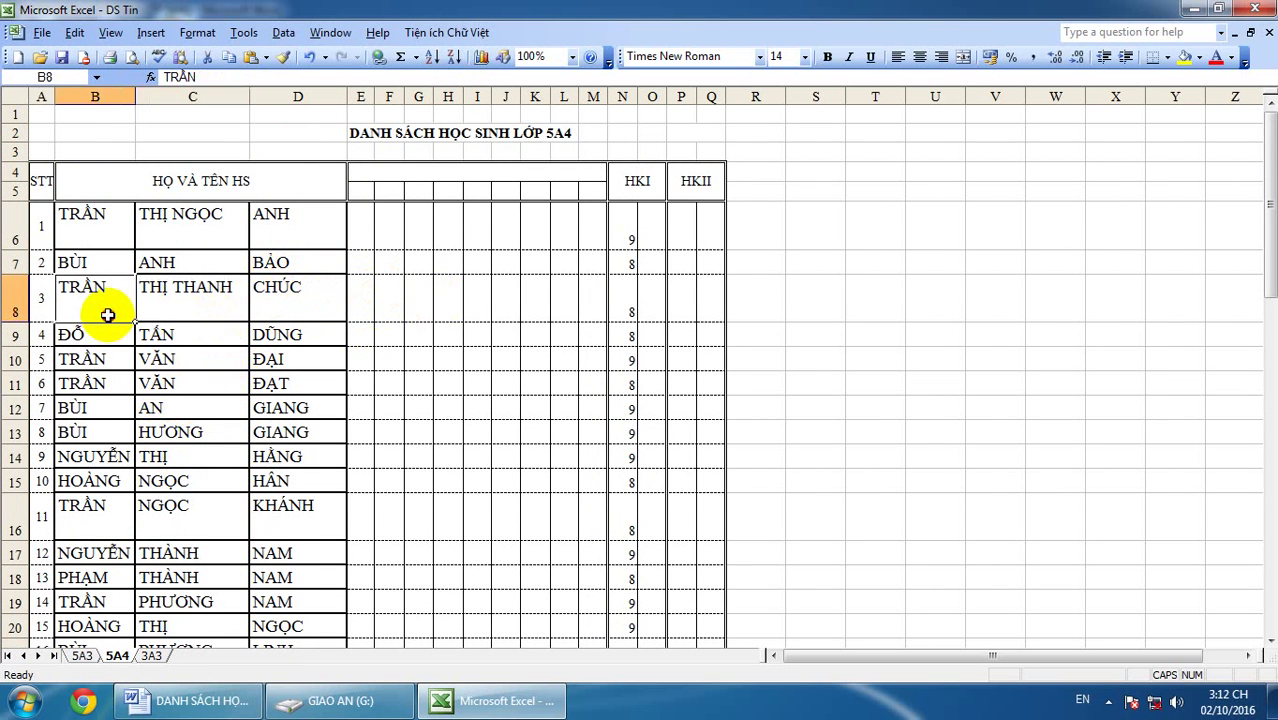
pyautogui.moveTo(13, 320); pyautogui.dragTo(13, 302)
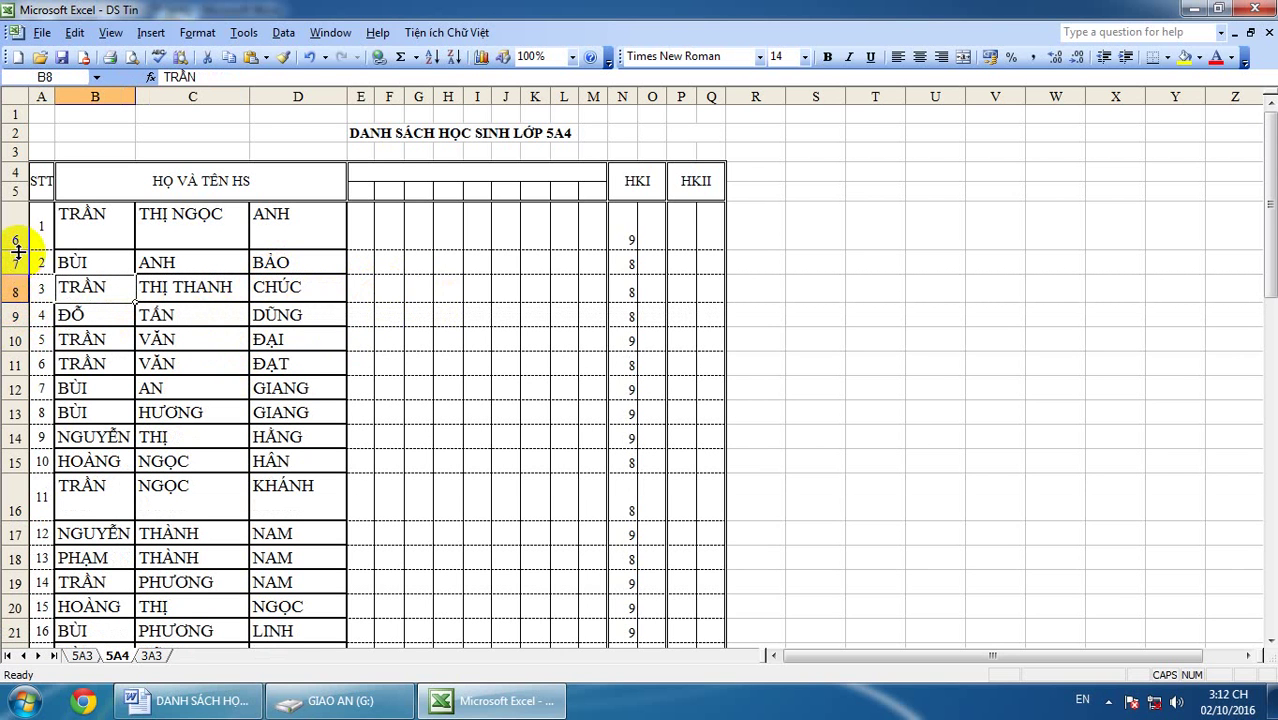
pyautogui.moveTo(17, 253); pyautogui.dragTo(15, 231)
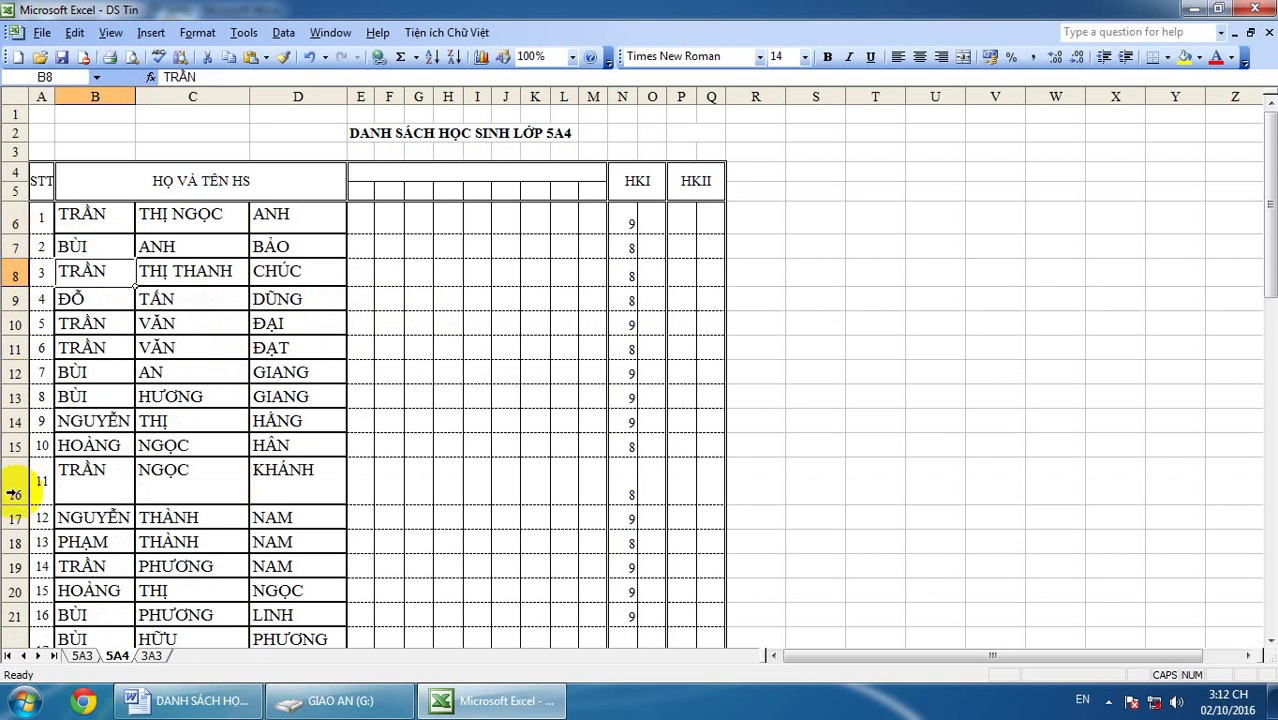
pyautogui.moveTo(15, 503); pyautogui.dragTo(15, 483)
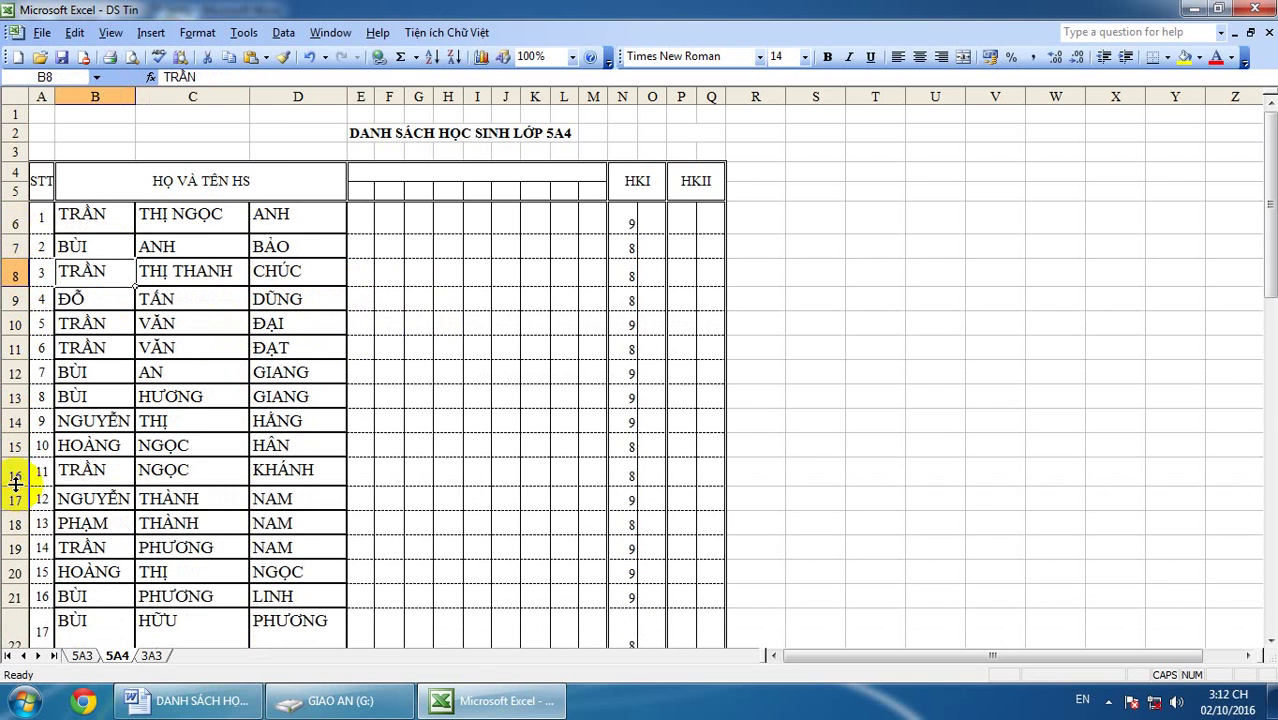
# Step: Reduce the heights of rows 24 and 22 to about one text line
pyautogui.scroll(-5, 15, 483)
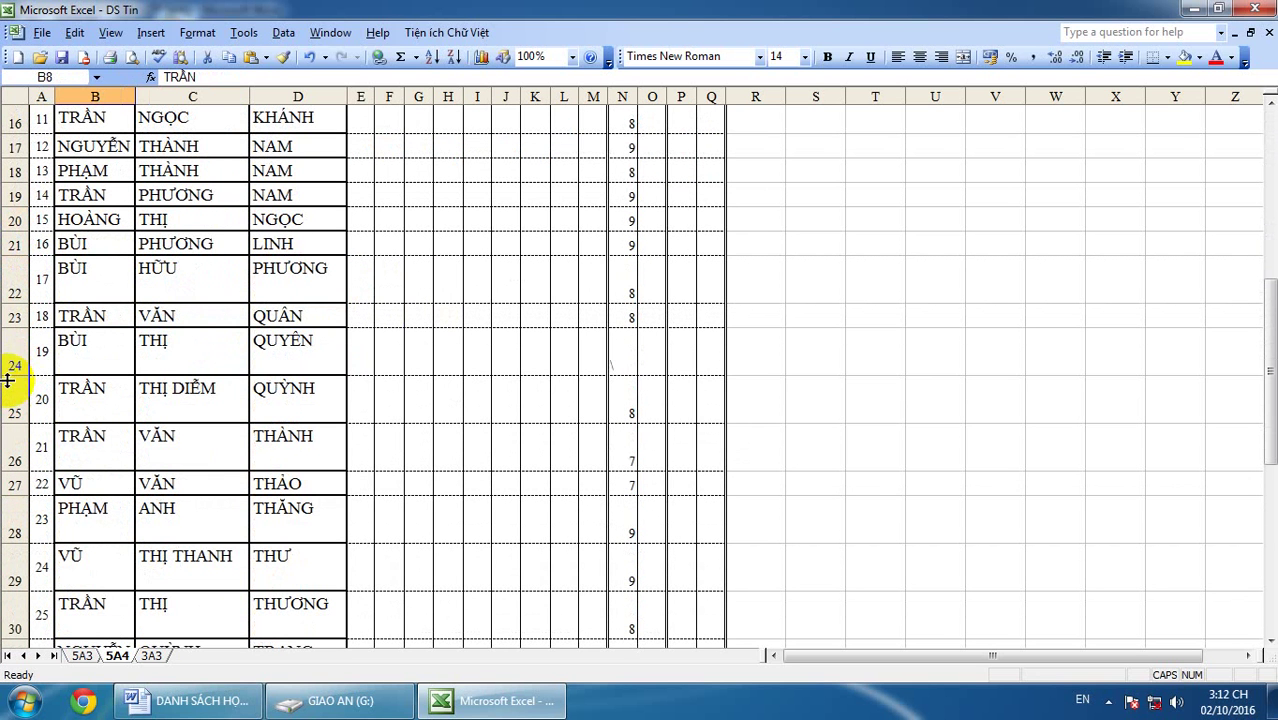
pyautogui.moveTo(7, 379); pyautogui.dragTo(14, 352)
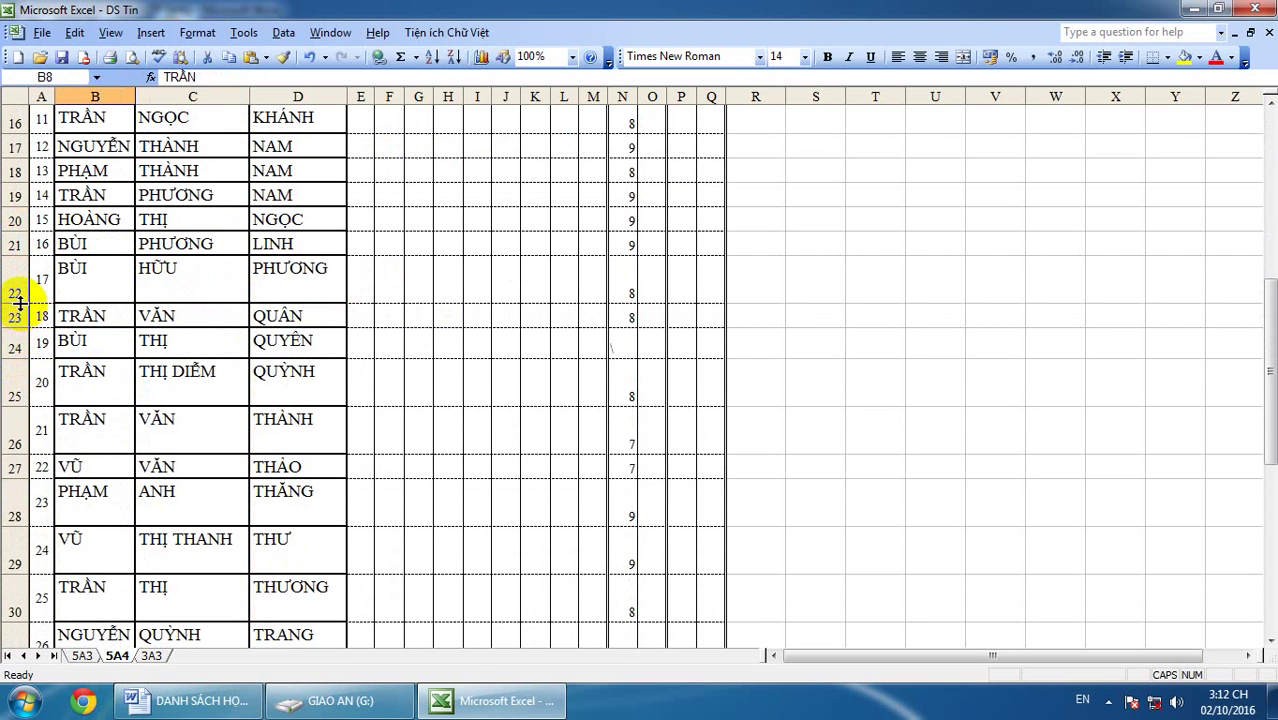
pyautogui.moveTo(18, 302); pyautogui.dragTo(15, 281)
pyautogui.scroll(-2, 17, 375)
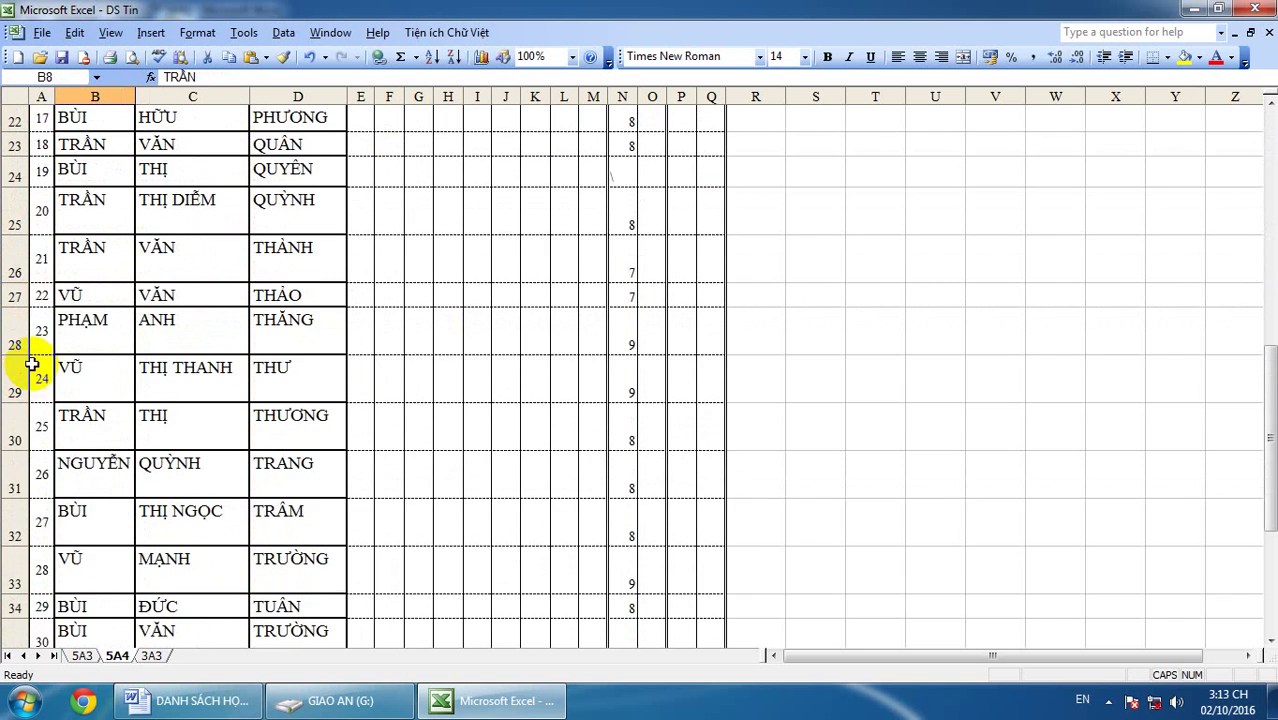
# Step: Reduce the heights of rows 25, 26, 28 to 33 and 35 to about one text line each
pyautogui.scroll(4, 45, 350)
pyautogui.scroll(-12, 43, 350)
pyautogui.scroll(2, 42, 354)
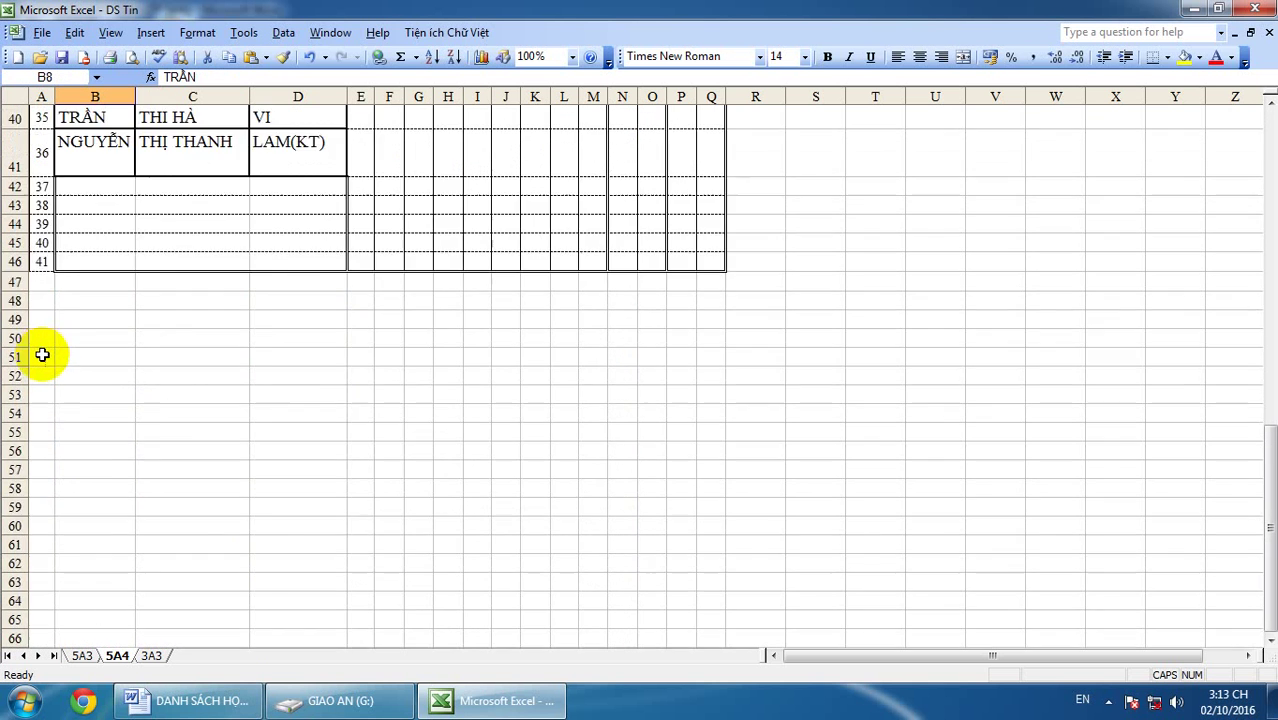
pyautogui.scroll(4, 42, 354)
pyautogui.scroll(3, 42, 355)
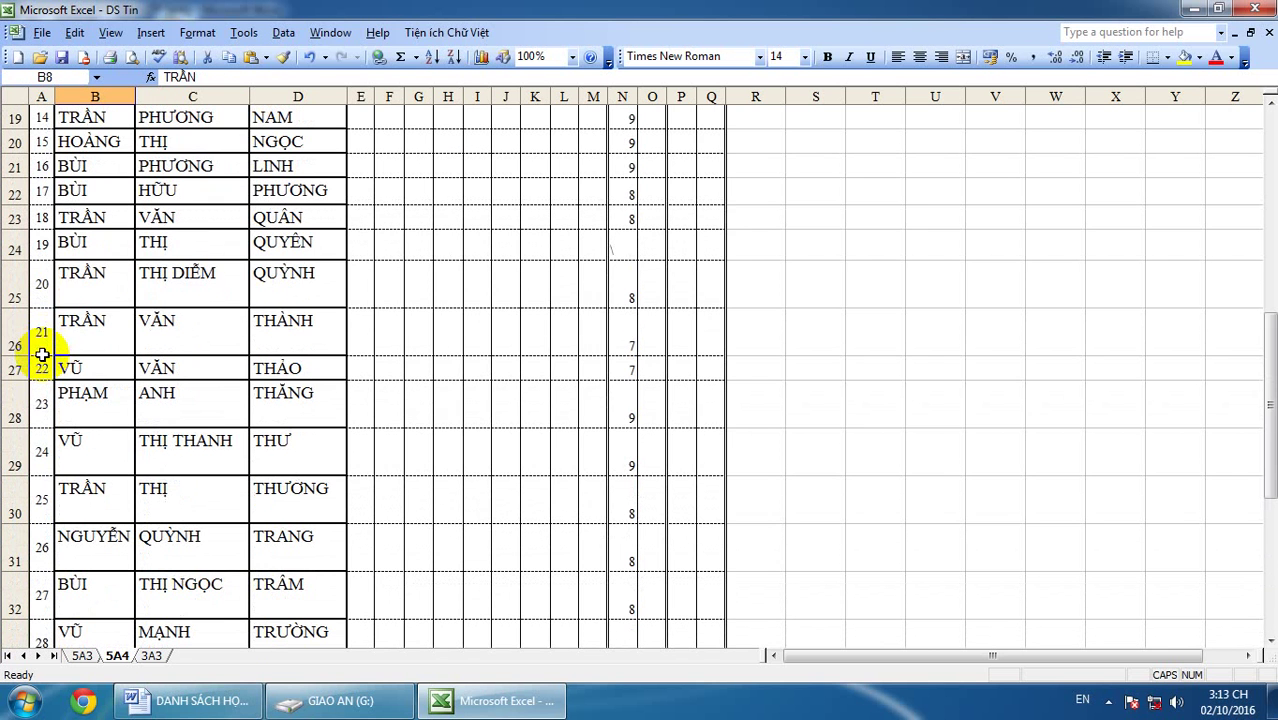
pyautogui.moveTo(16, 307); pyautogui.dragTo(12, 288)
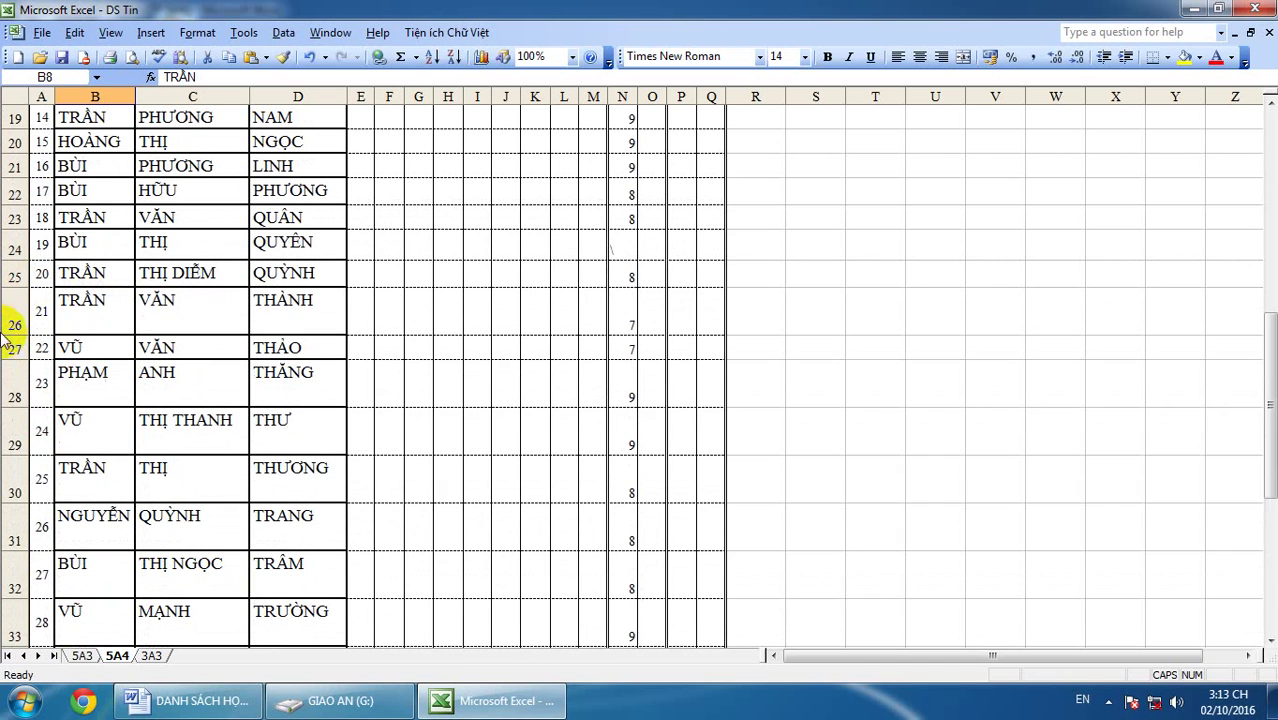
pyautogui.moveTo(12, 338); pyautogui.dragTo(10, 310)
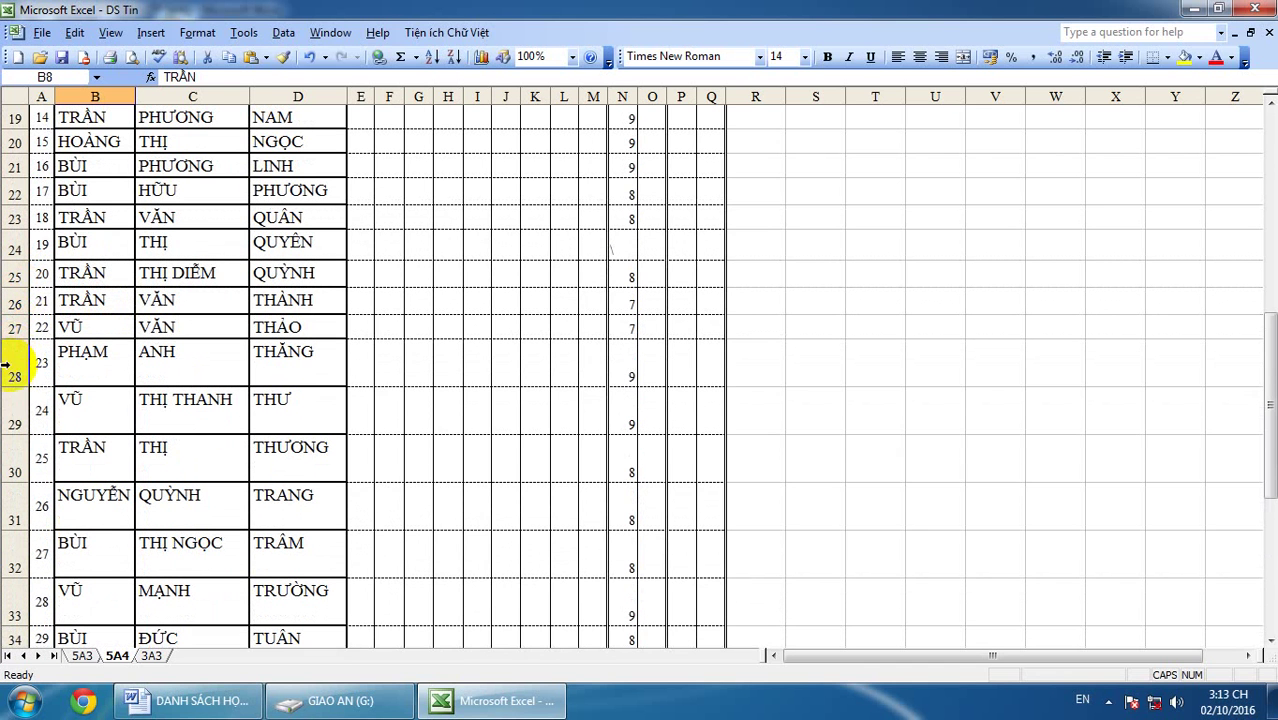
pyautogui.moveTo(16, 385); pyautogui.dragTo(13, 366)
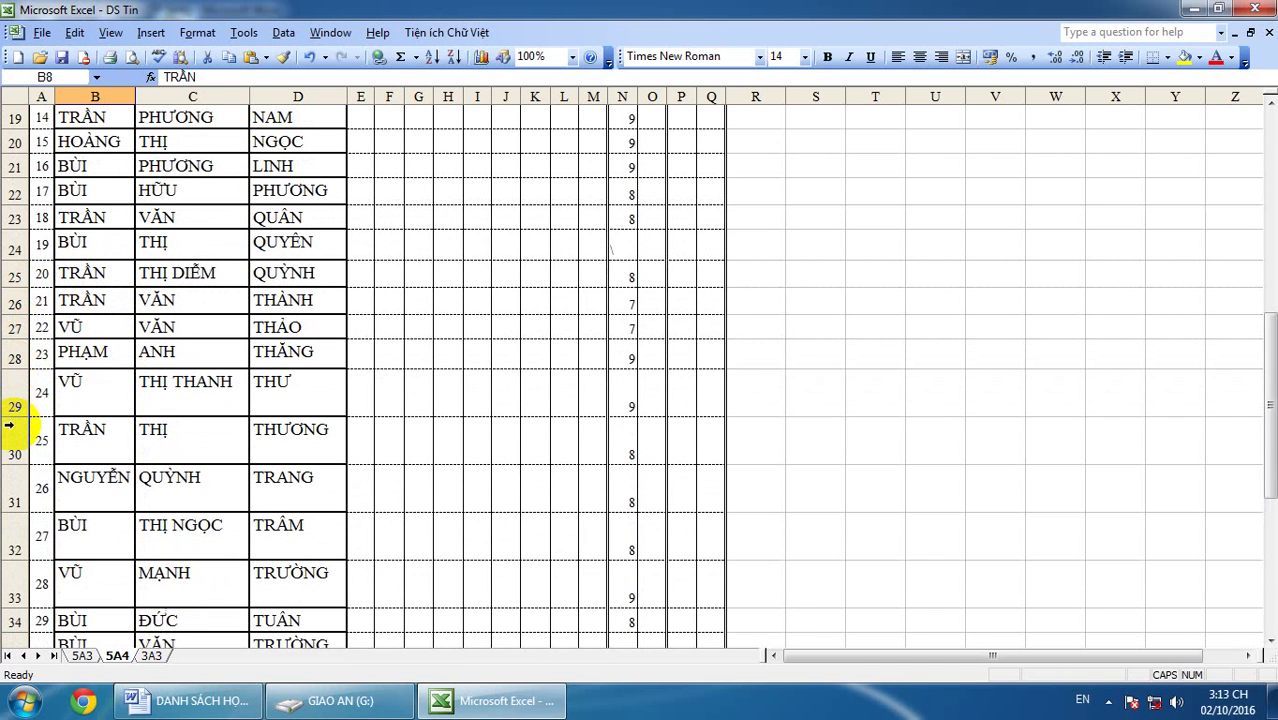
pyautogui.moveTo(16, 418); pyautogui.dragTo(11, 393)
pyautogui.moveTo(18, 441)
pyautogui.mouseDown()
pyautogui.moveTo(20, 420)
pyautogui.moveTo(15, 444)
pyautogui.mouseUp()
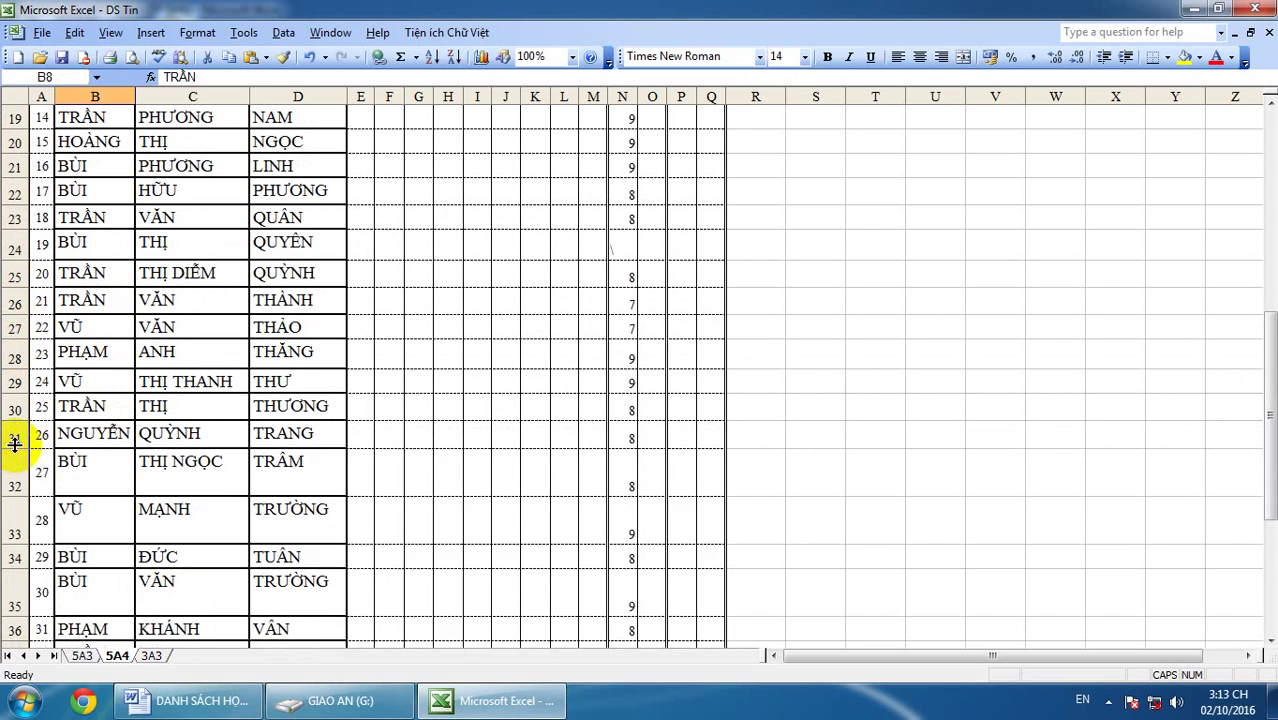
pyautogui.scroll(-5, 348, 462)
pyautogui.scroll(10, 348, 462)
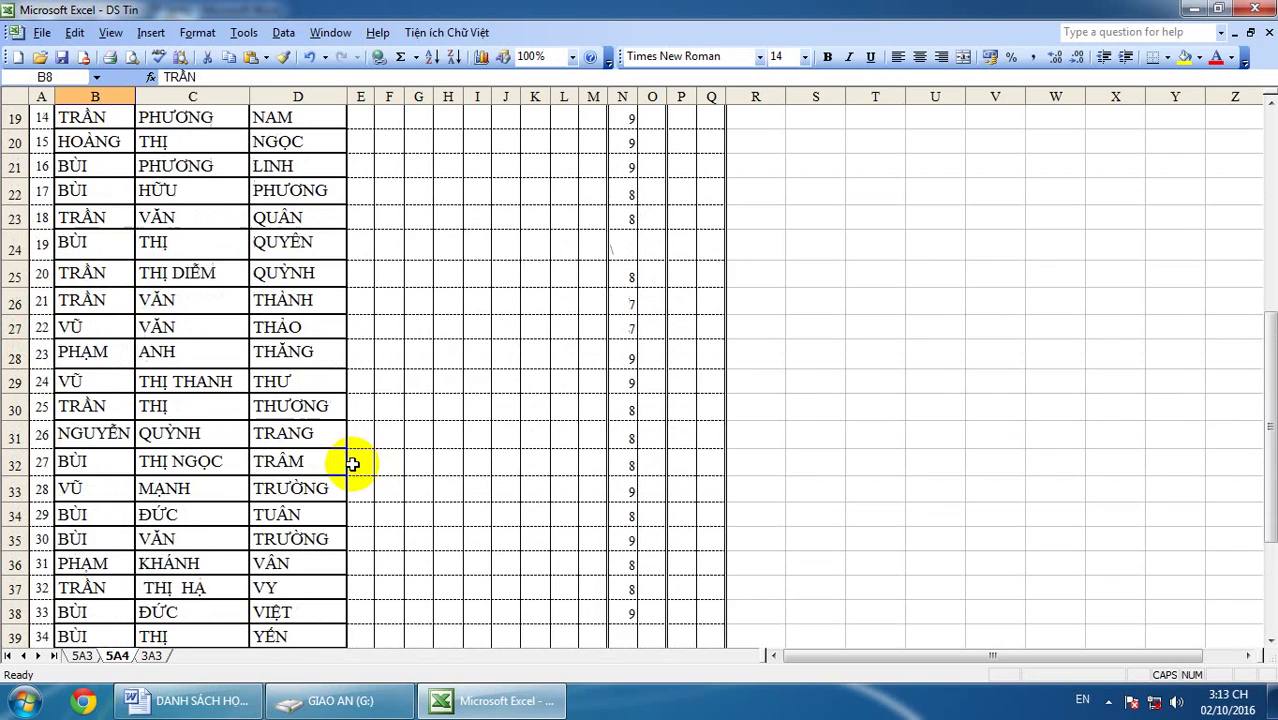
# Step: Set a dashed inner horizontal border for the name cells B6:D41 in the border settings
pyautogui.scroll(1, 348, 443)
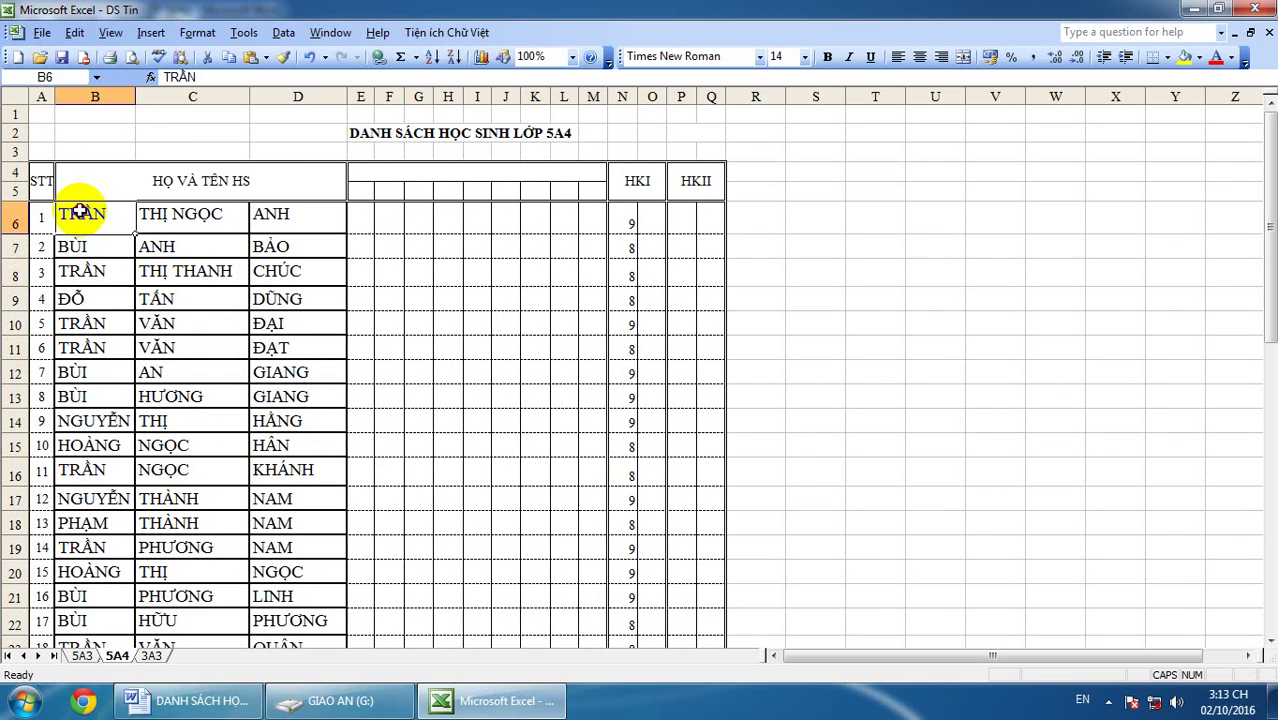
pyautogui.moveTo(95, 216); pyautogui.dragTo(286, 441)
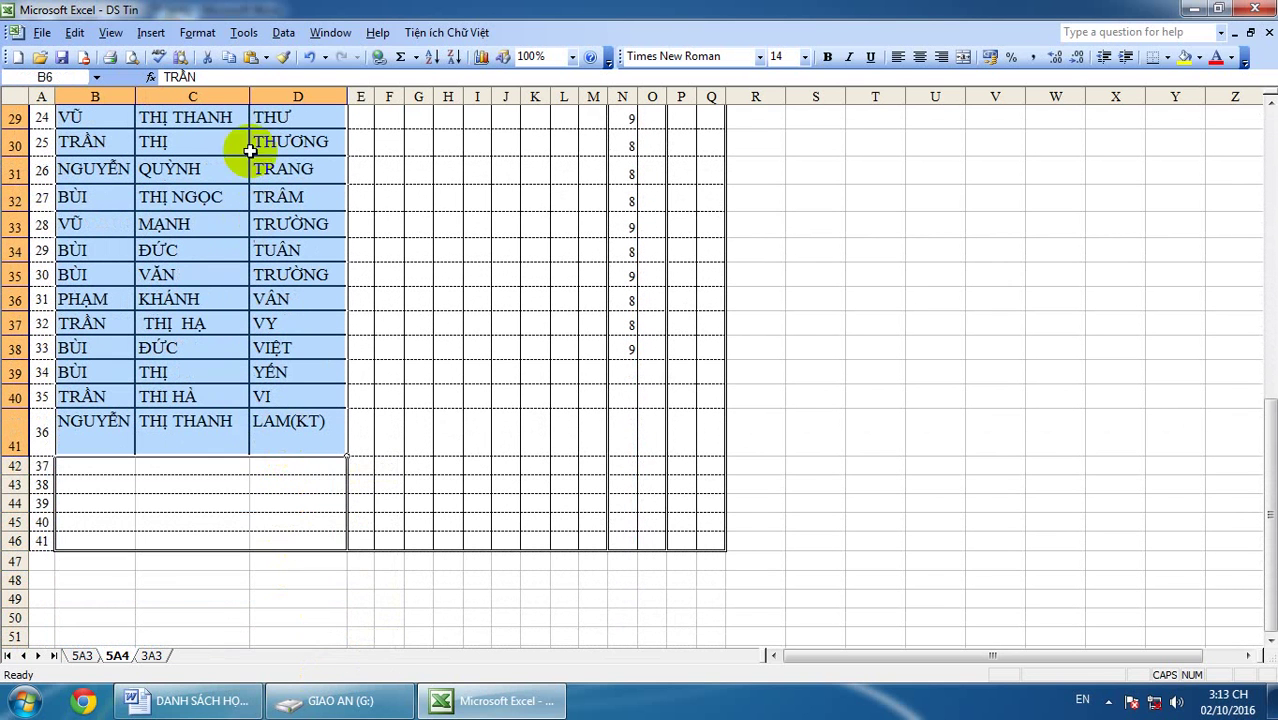
pyautogui.click(197, 33)
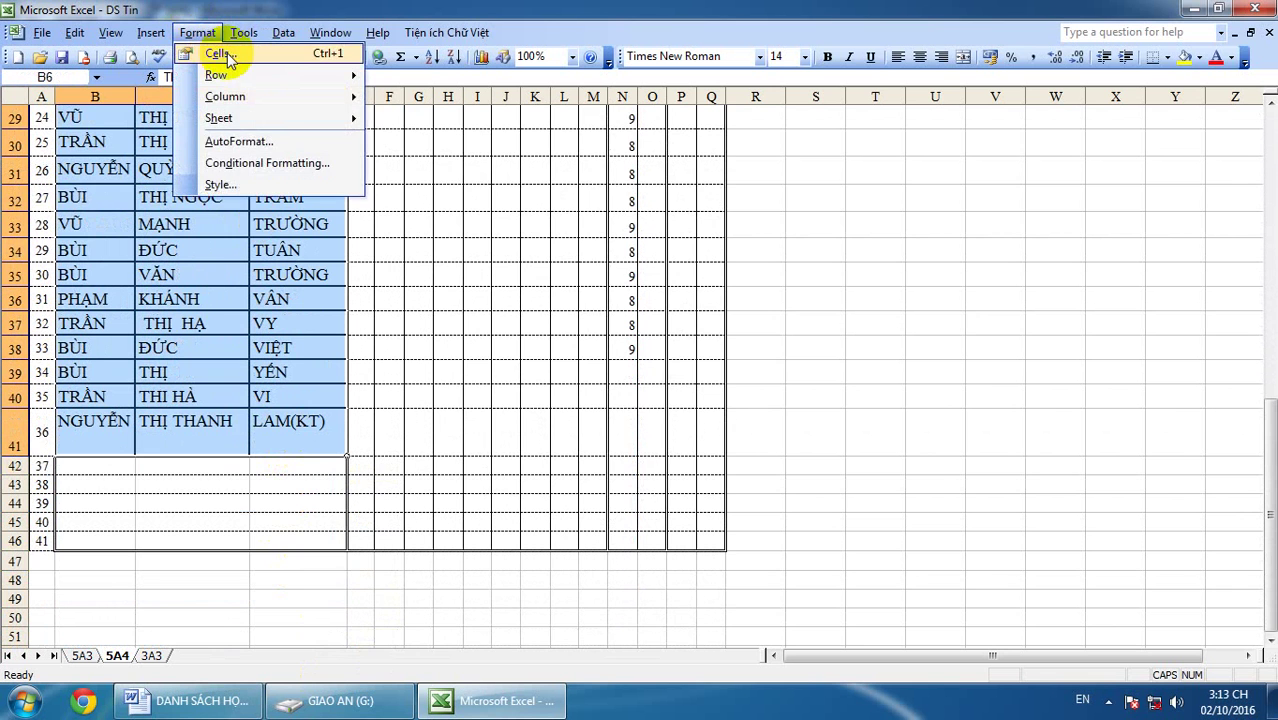
pyautogui.click(216, 47)
pyautogui.click(648, 196)
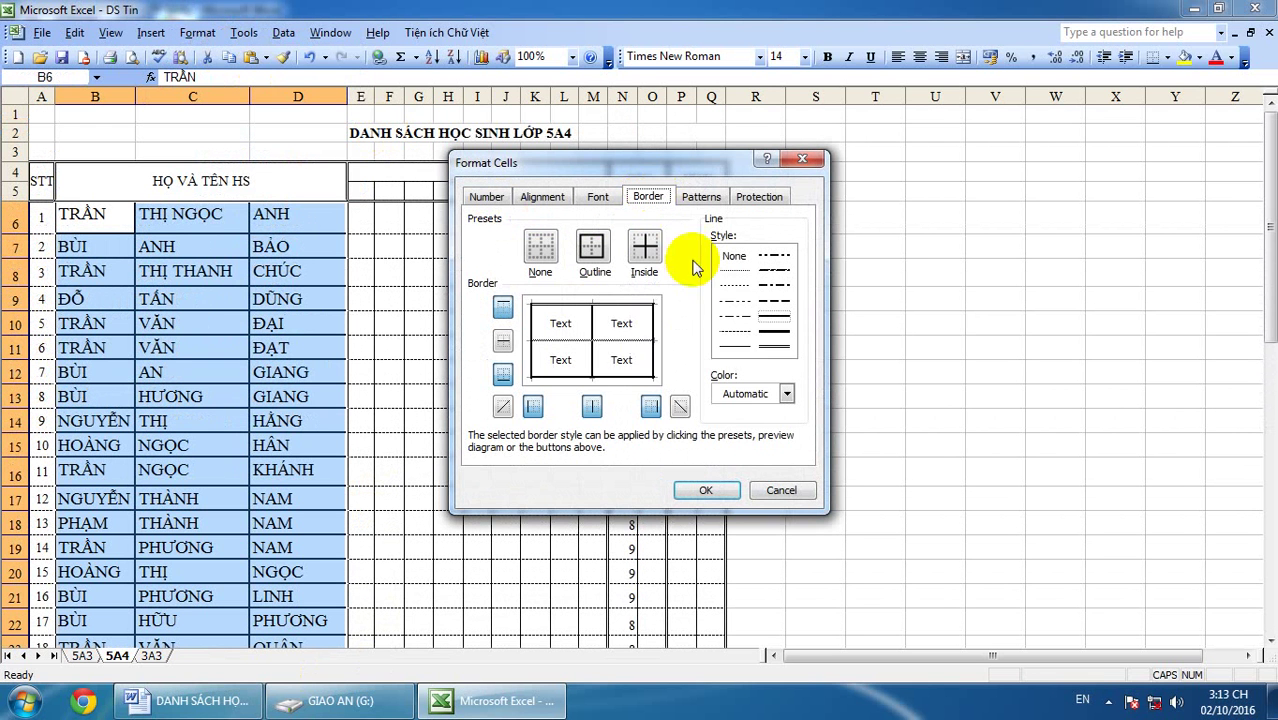
pyautogui.click(733, 334)
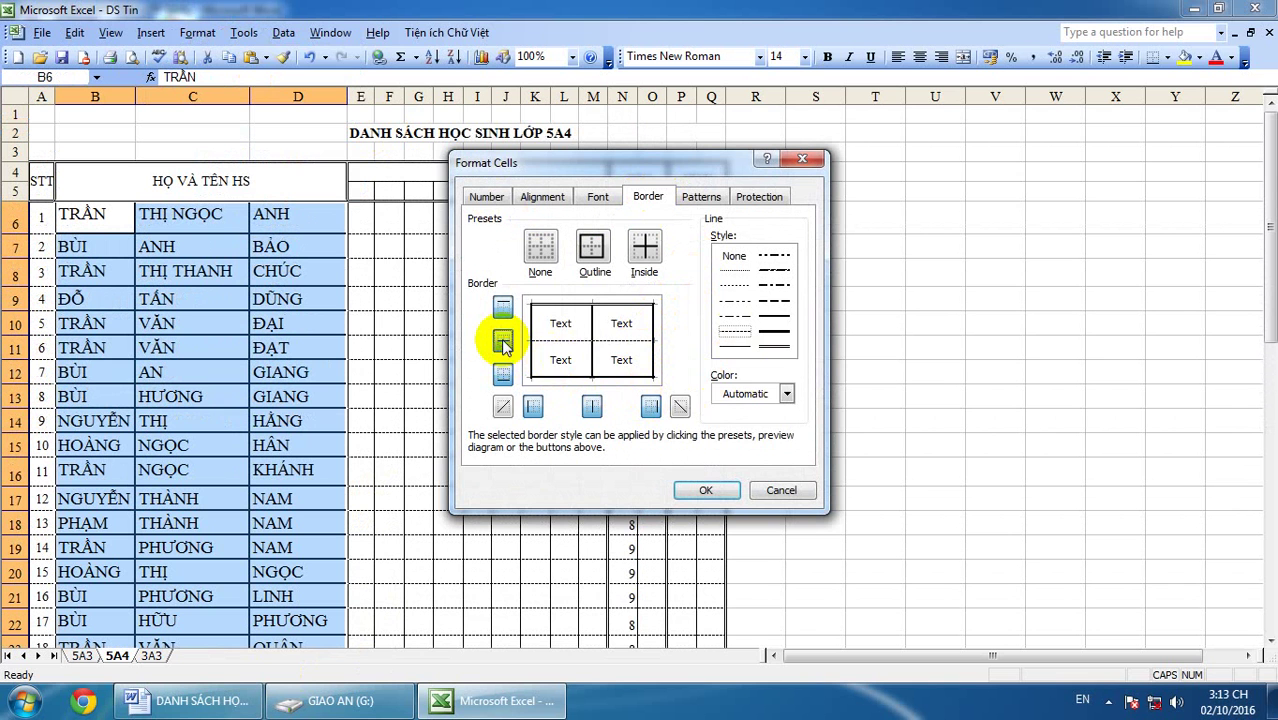
pyautogui.click(784, 392)
# Step: Set double lines for the left and right borders of the selected name cells
pyautogui.click(776, 347)
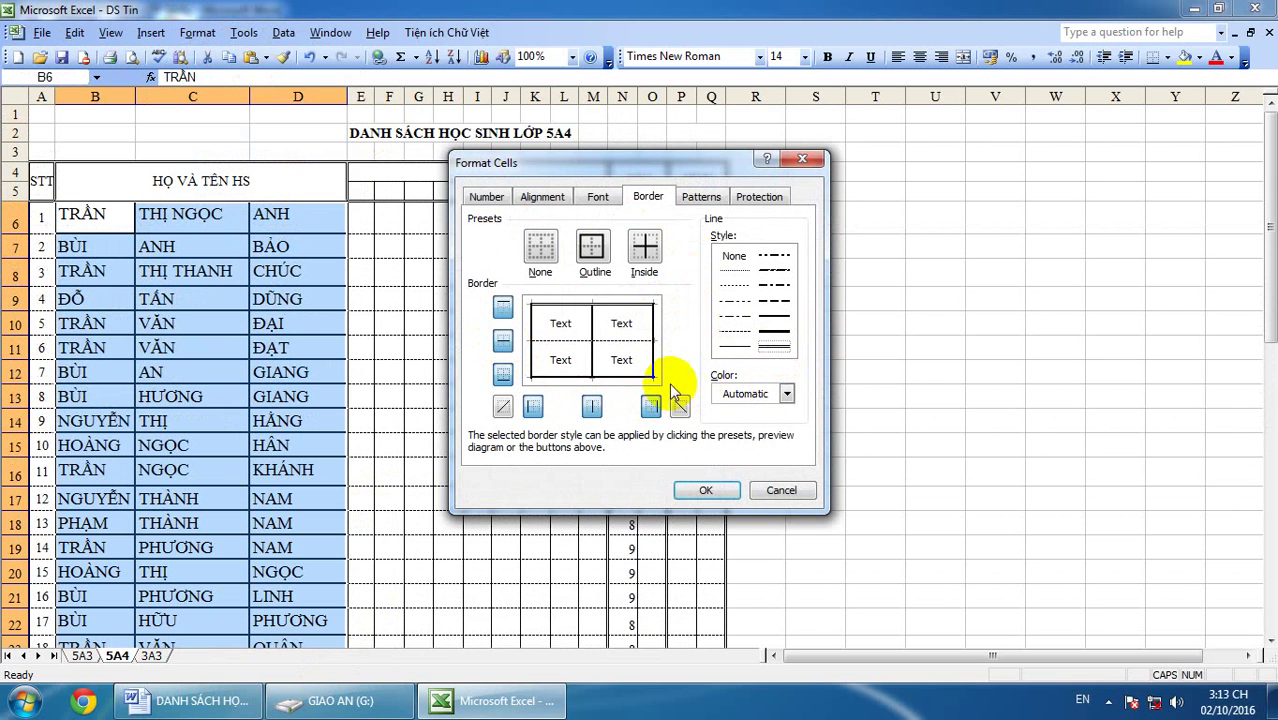
pyautogui.click(658, 407)
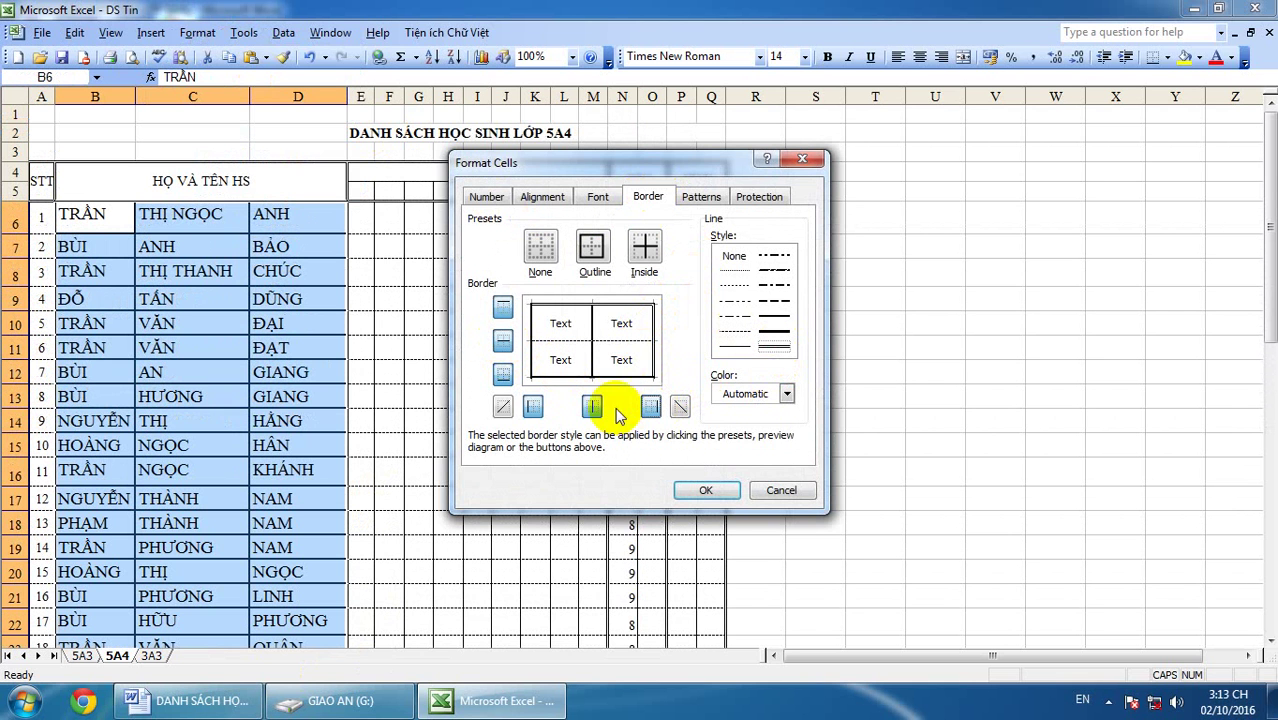
pyautogui.click(532, 407)
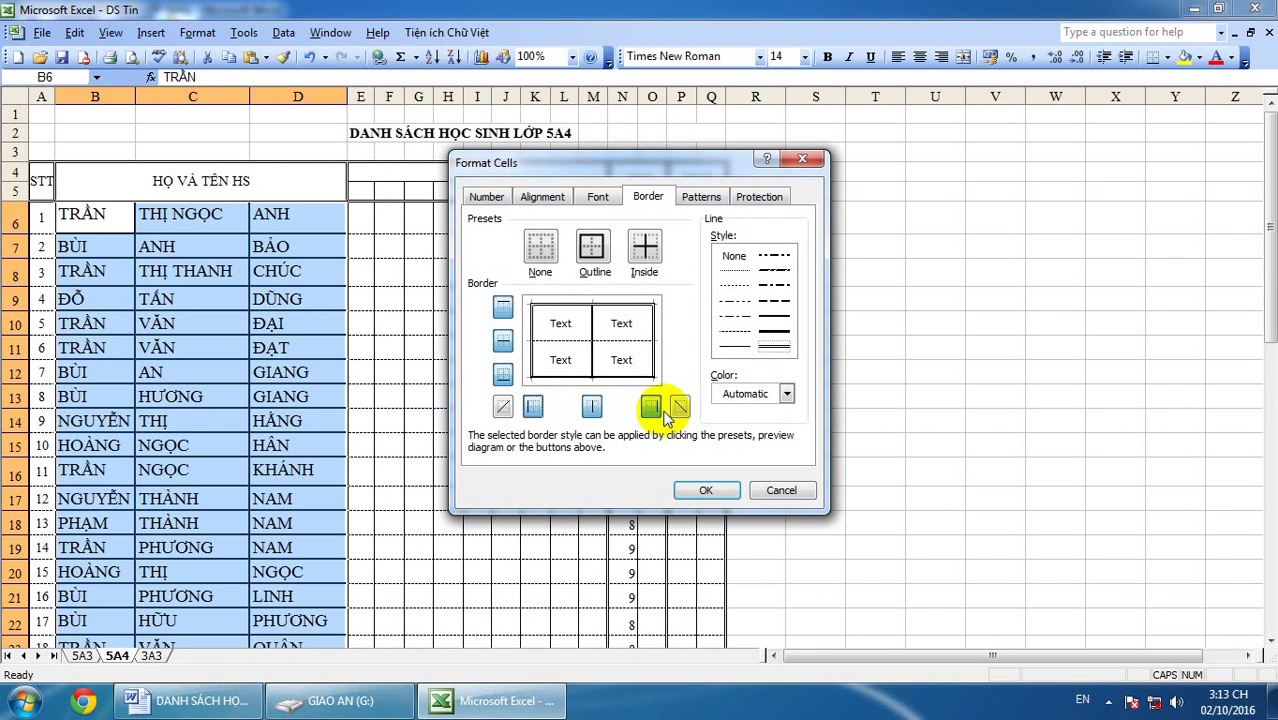
# Step: Make the bottom border dashed, remove the inner vertical borders and apply the border settings to the name cells
pyautogui.click(731, 333)
pyautogui.click(503, 341)
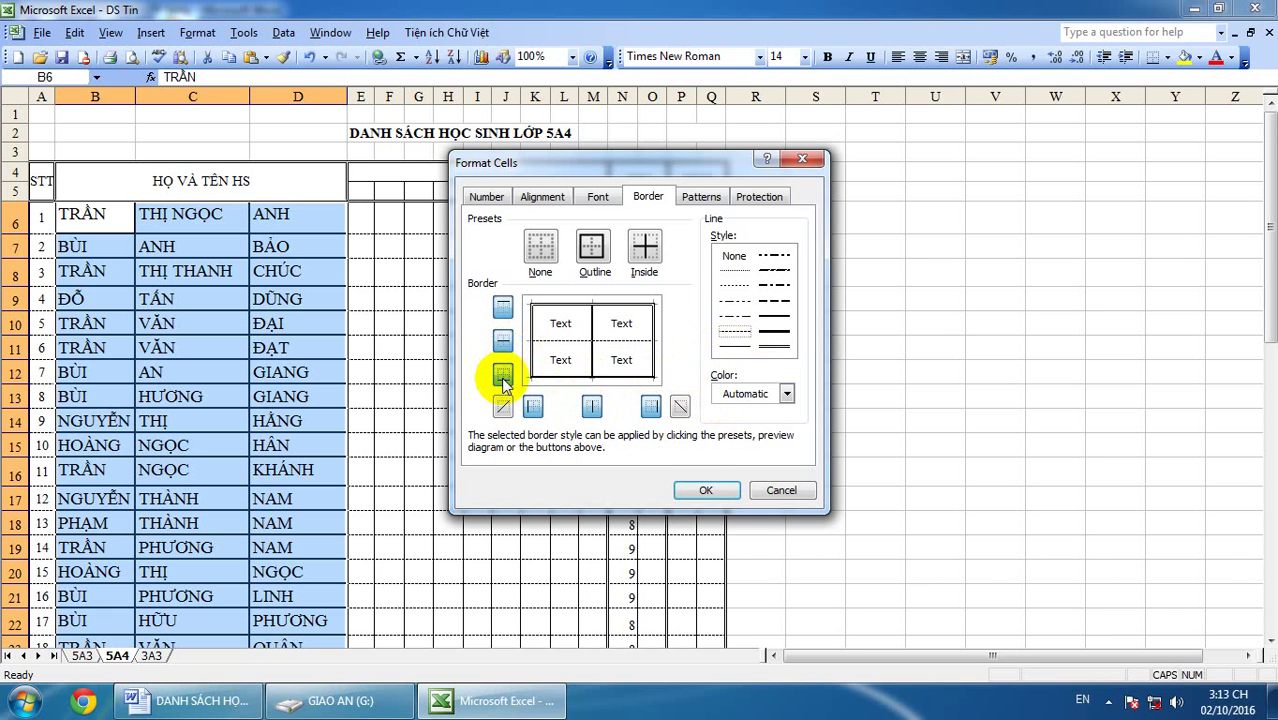
pyautogui.click(503, 377)
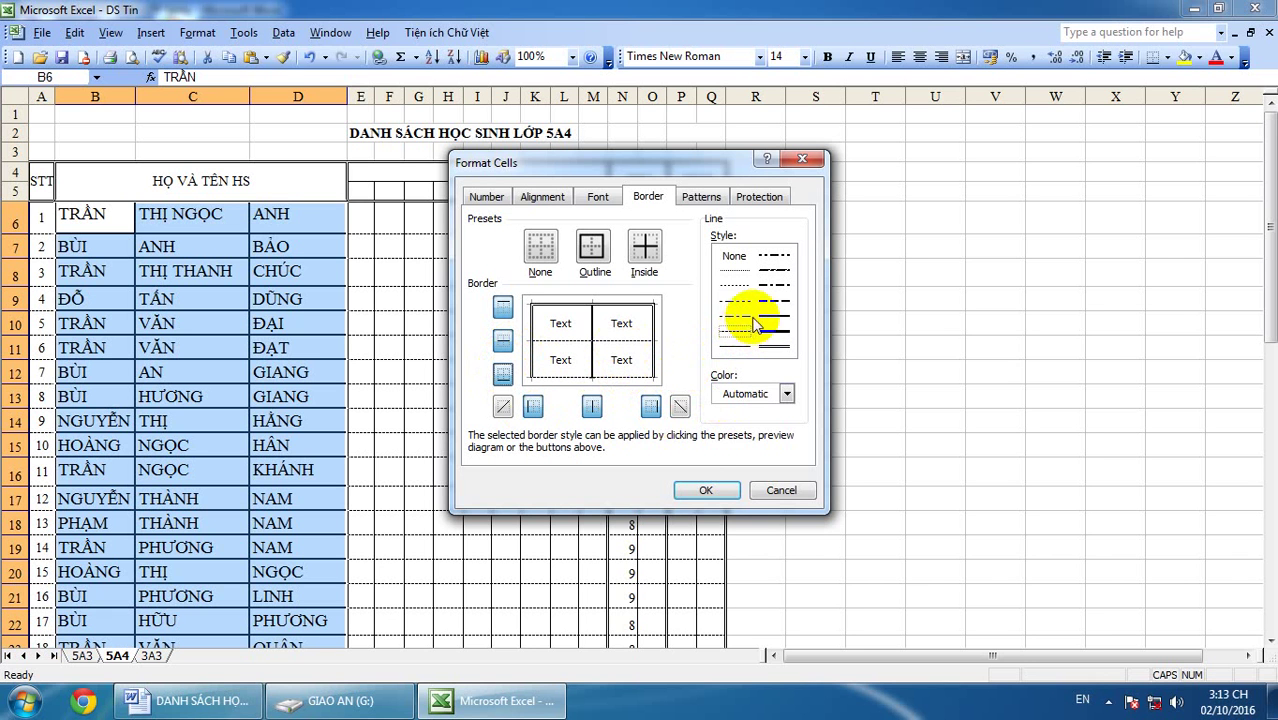
pyautogui.click(733, 257)
pyautogui.click(591, 406)
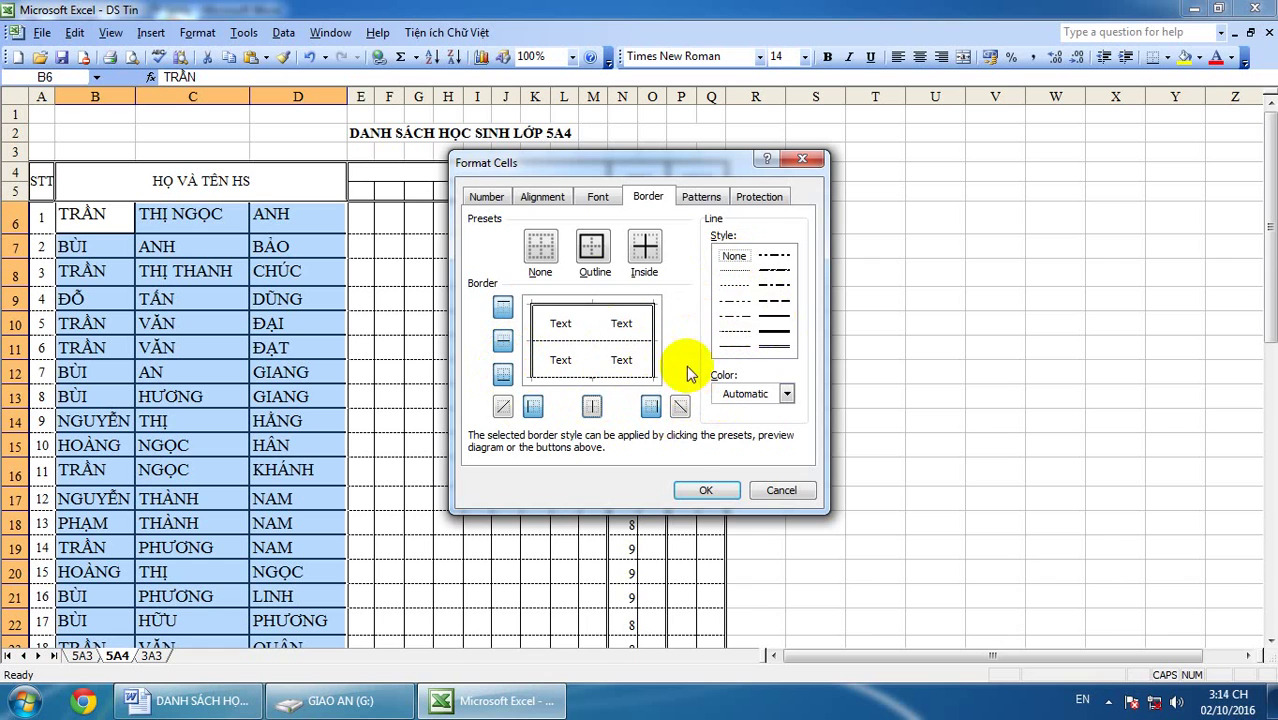
pyautogui.click(705, 490)
pyautogui.click(318, 355)
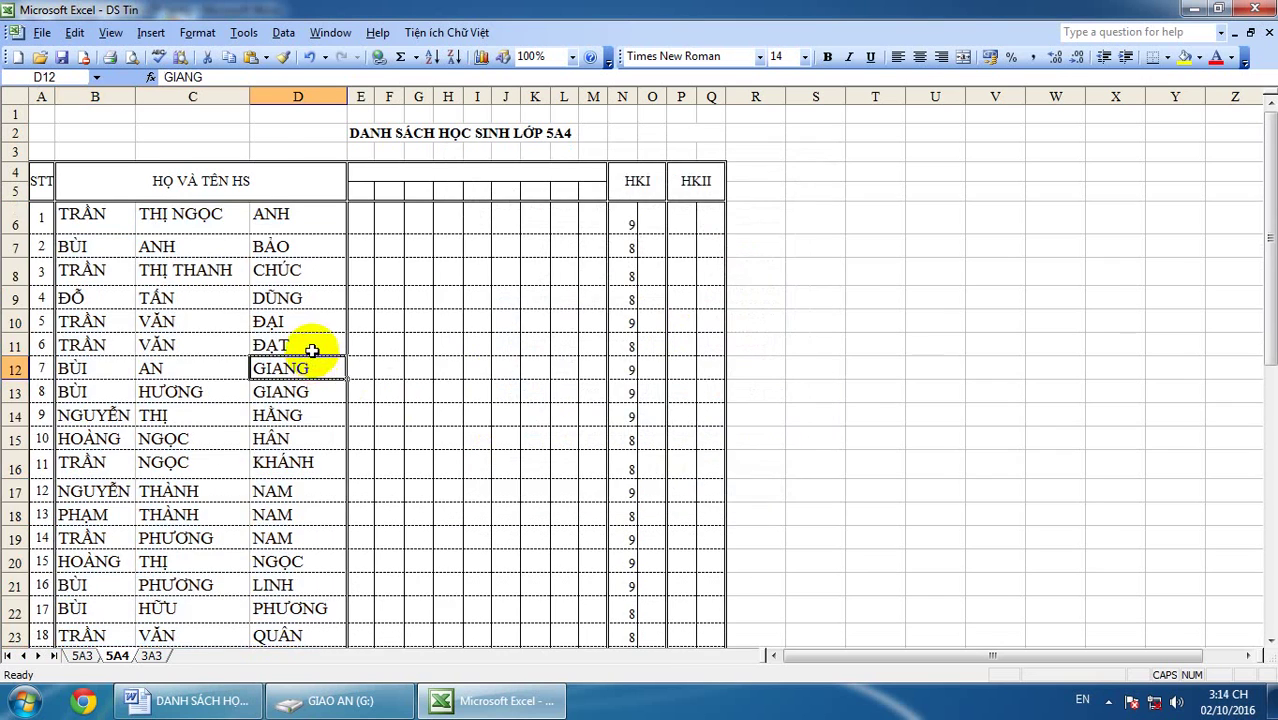
# Step: Check the borders throughout the name list and close the DS Tin workbook without saving the changes
pyautogui.scroll(-4, 312, 350)
pyautogui.scroll(-5, 312, 350)
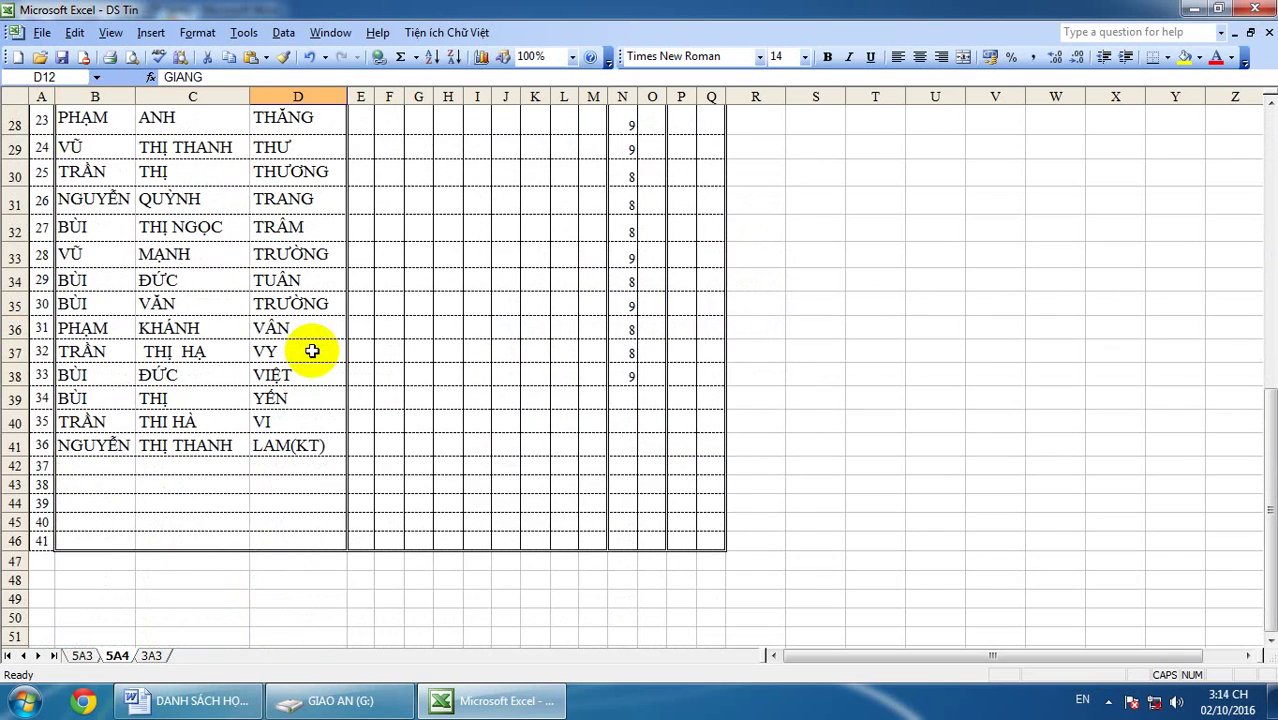
pyautogui.scroll(9, 312, 350)
pyautogui.scroll(-3, 297, 277)
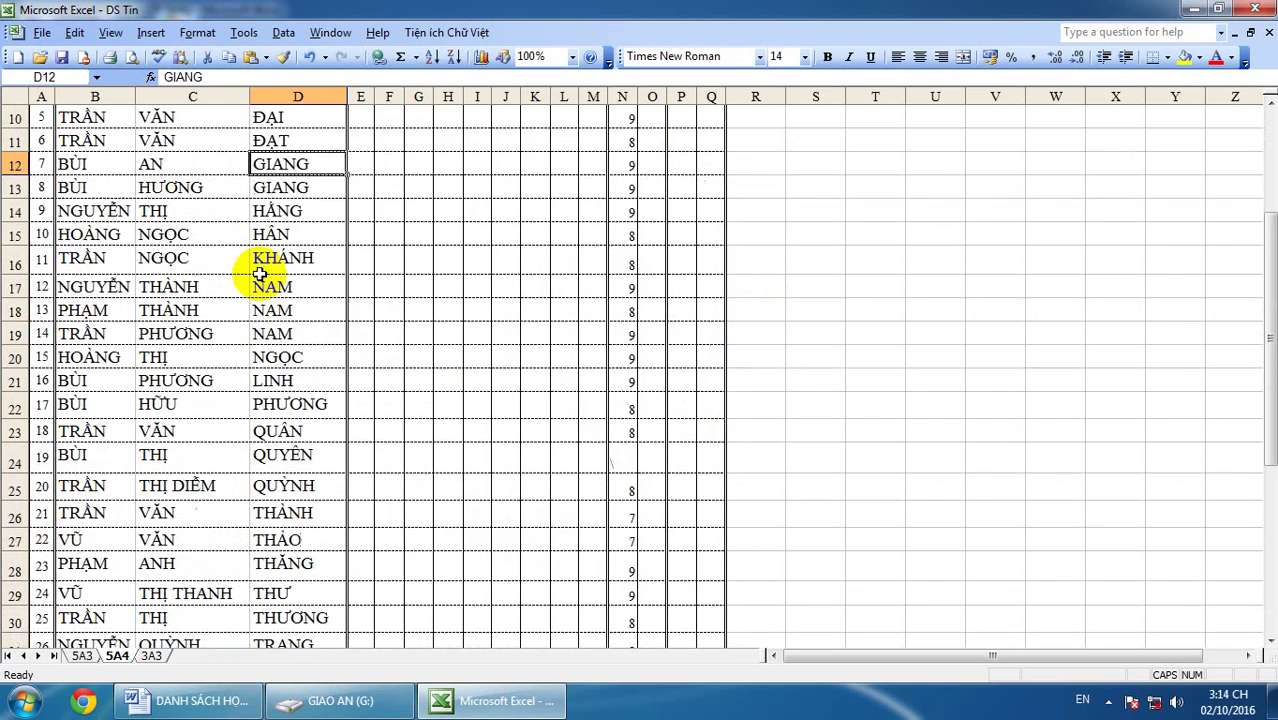
pyautogui.scroll(-5, 259, 275)
pyautogui.scroll(5, 264, 338)
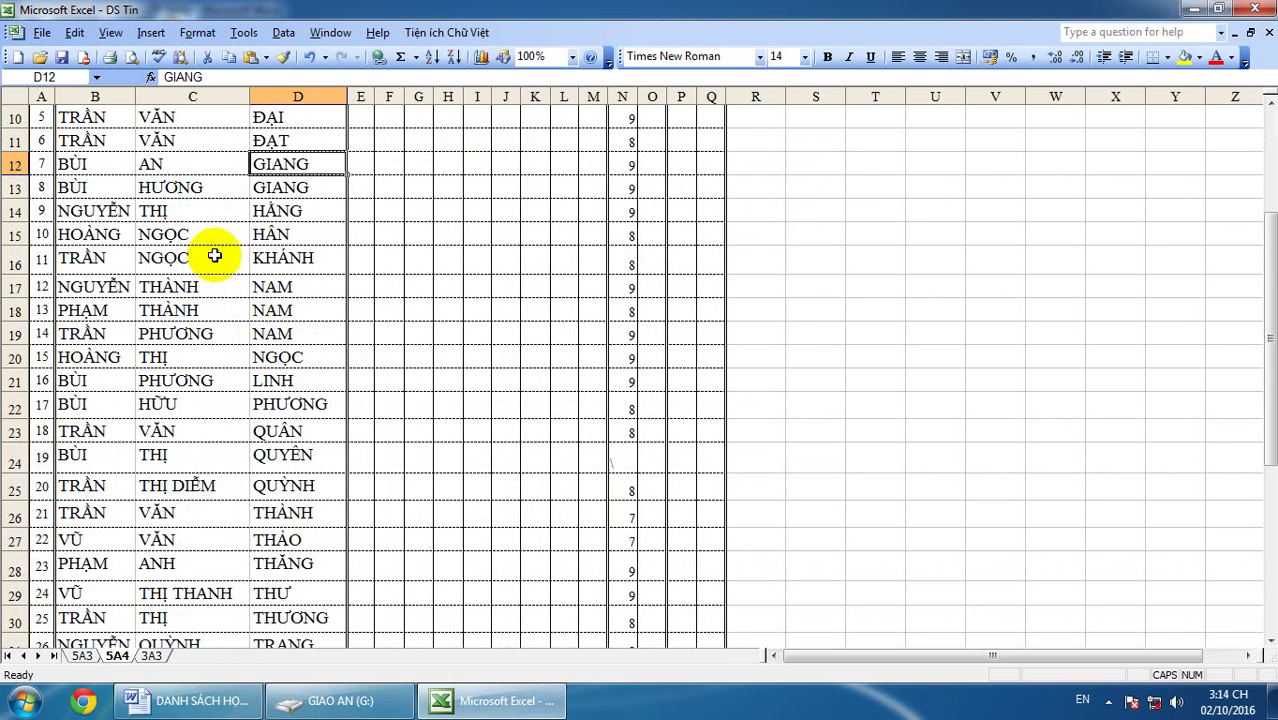
pyautogui.click(1252, 12)
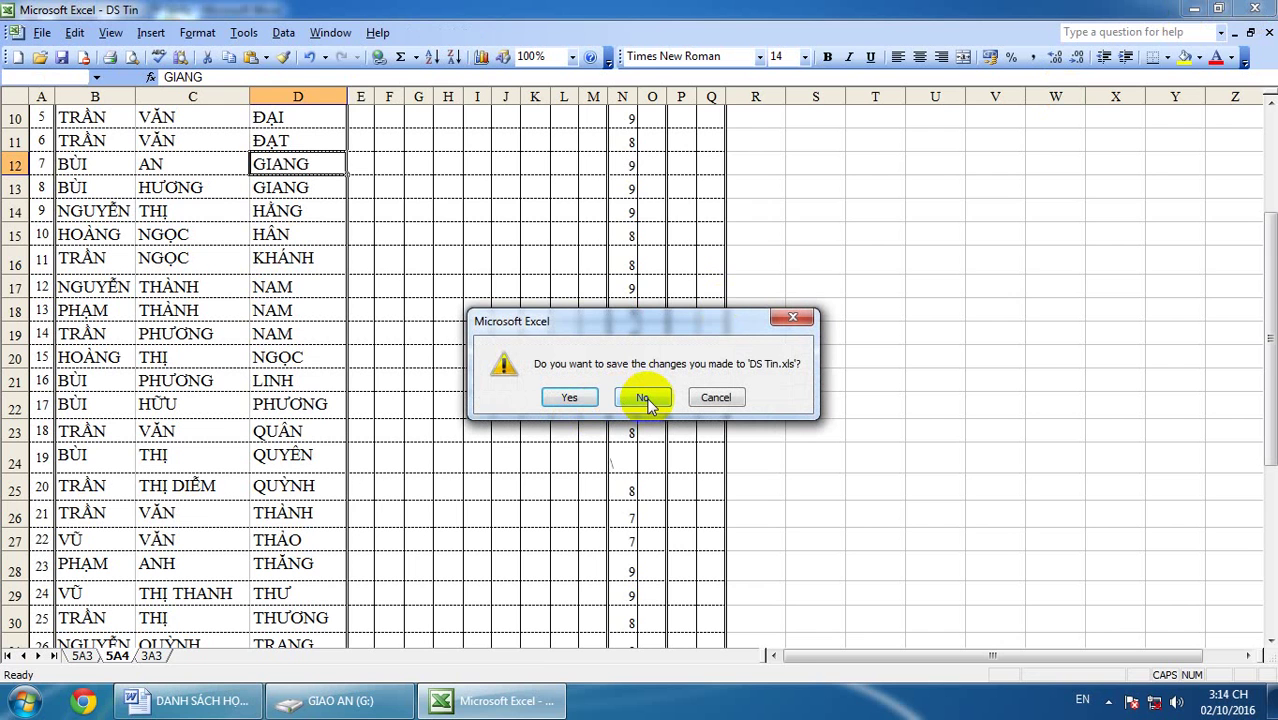
pyautogui.click(643, 399)
# Step: Look over the split student list in the Word document and close the document
pyautogui.scroll(5, 660, 370)
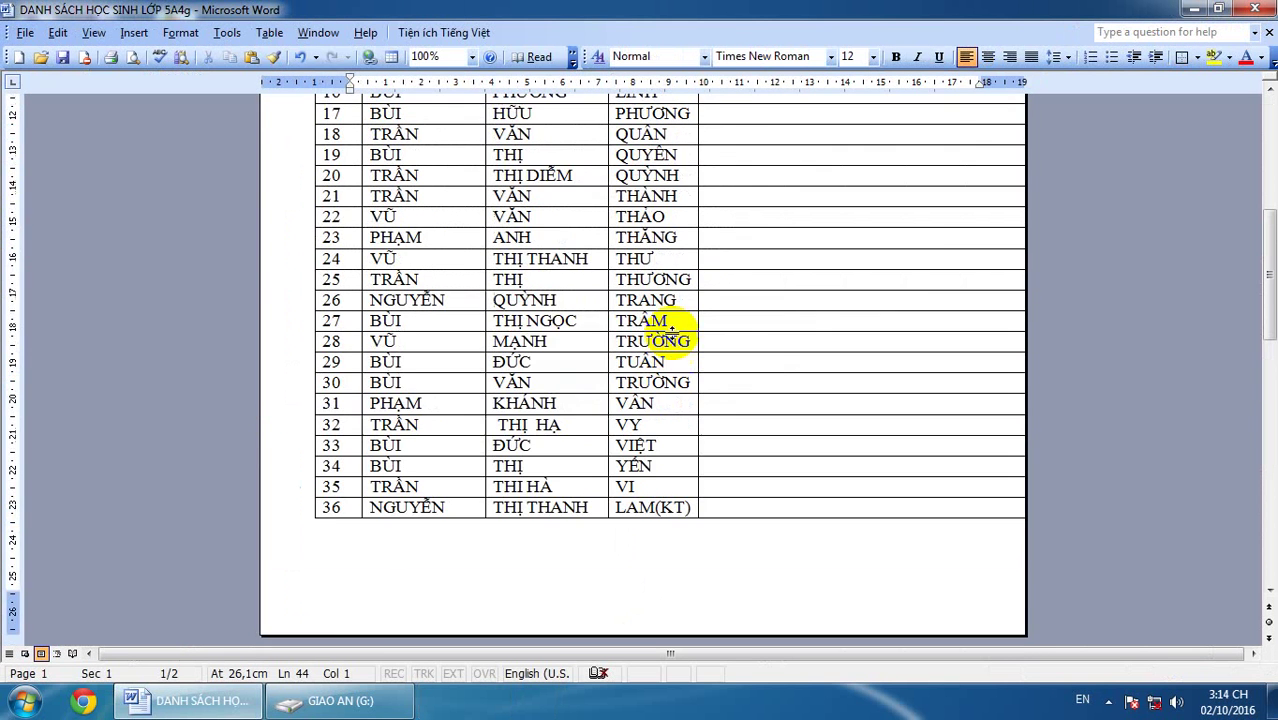
pyautogui.scroll(8, 672, 330)
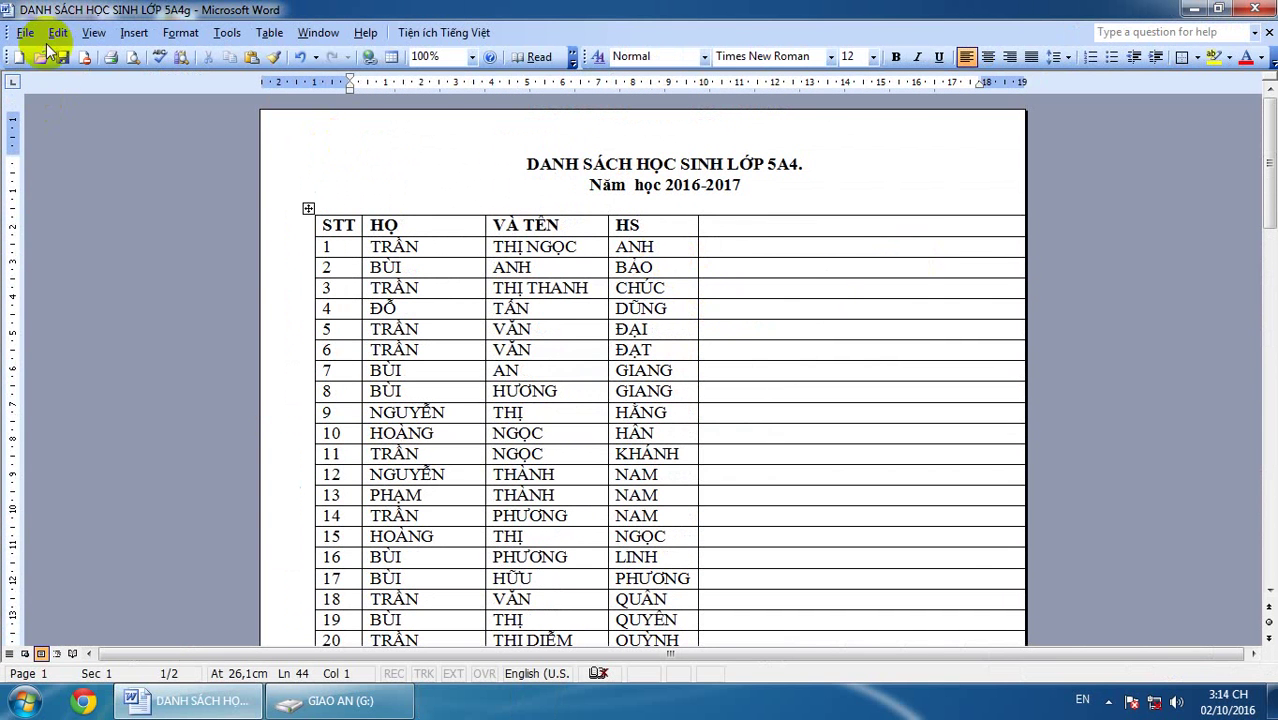
pyautogui.click(1254, 9)
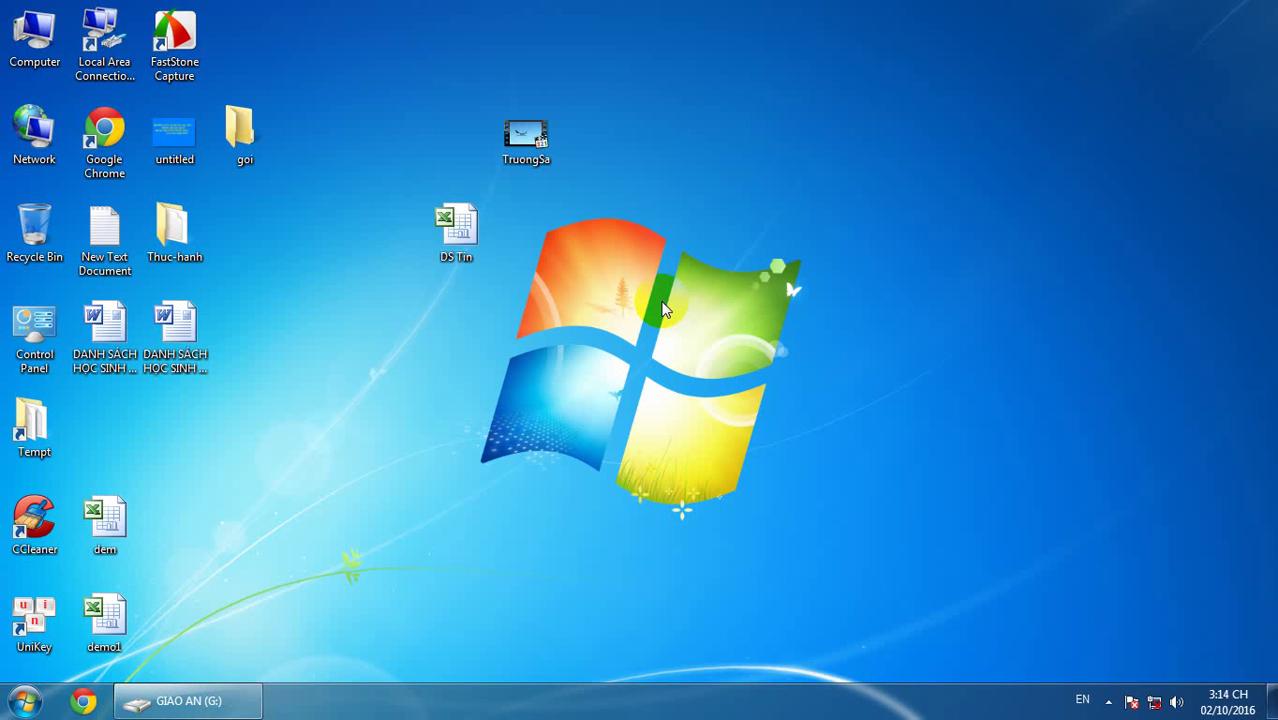
pyautogui.click(105, 620)
pyautogui.press('Return')
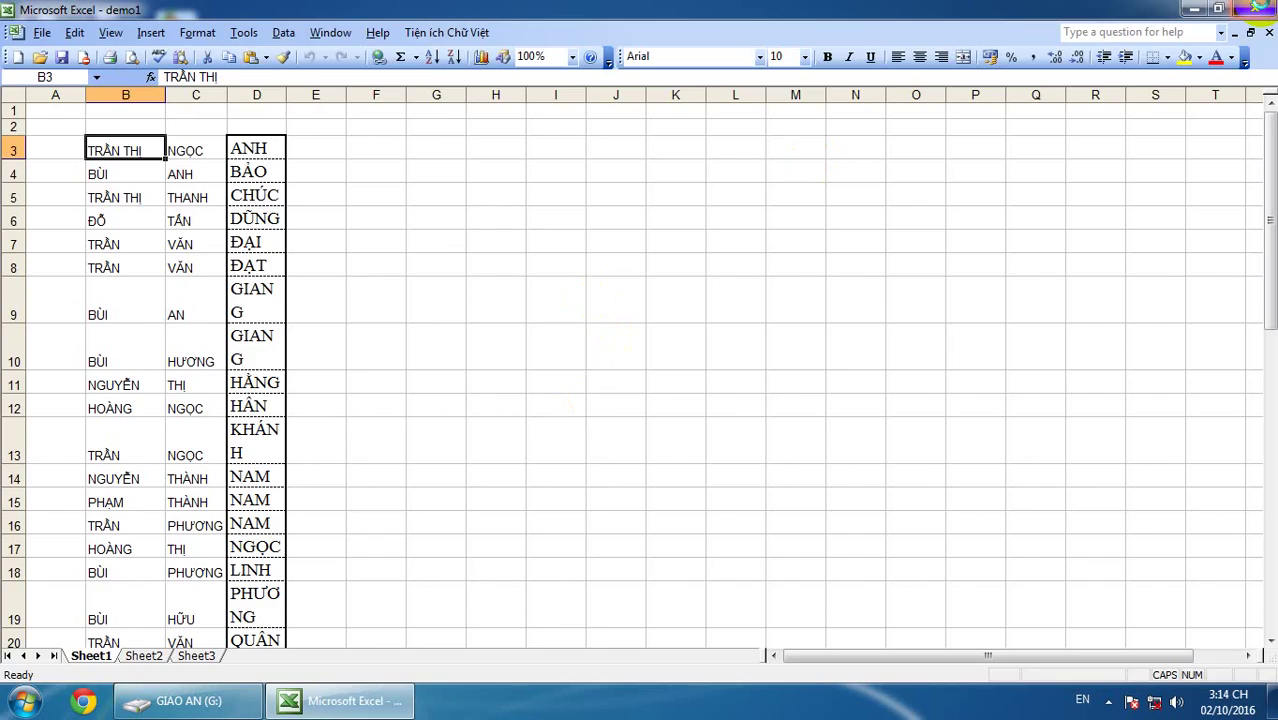
pyautogui.click(1256, 8)
# Step: Open the dem workbook from the desktop and insert a blank row above the full-name list
pyautogui.click(110, 515)
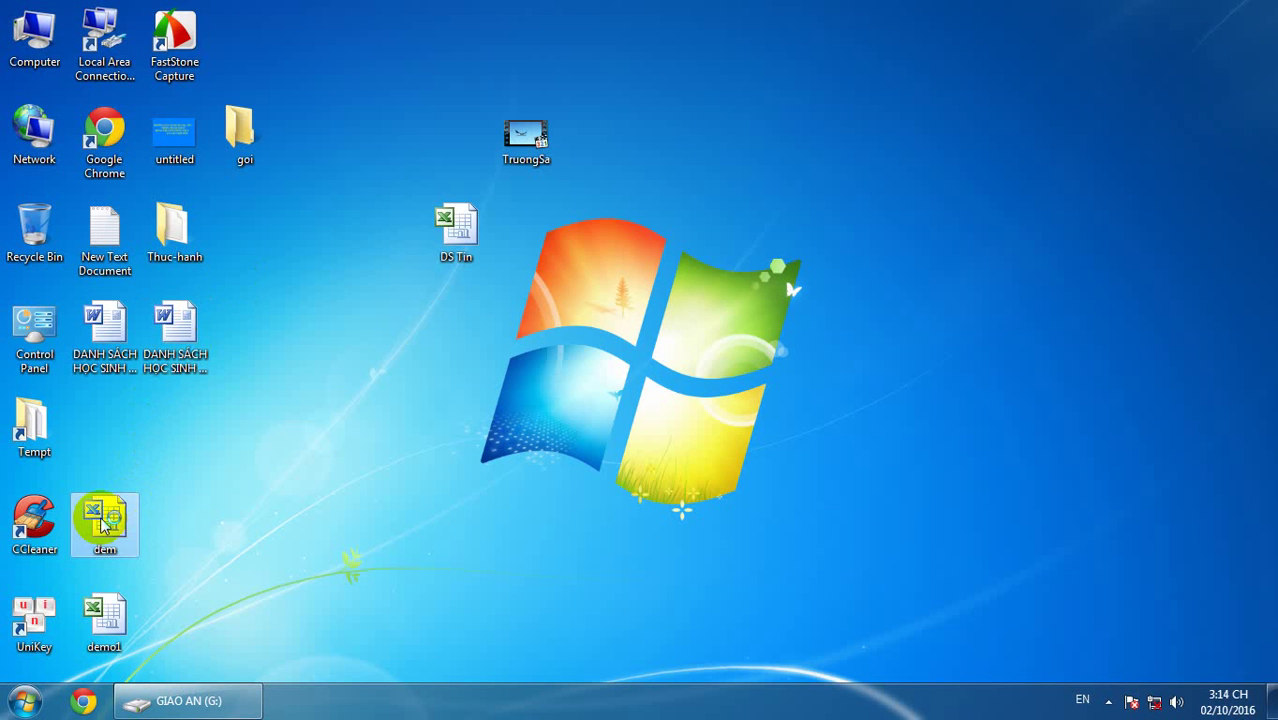
pyautogui.doubleClick(104, 525)
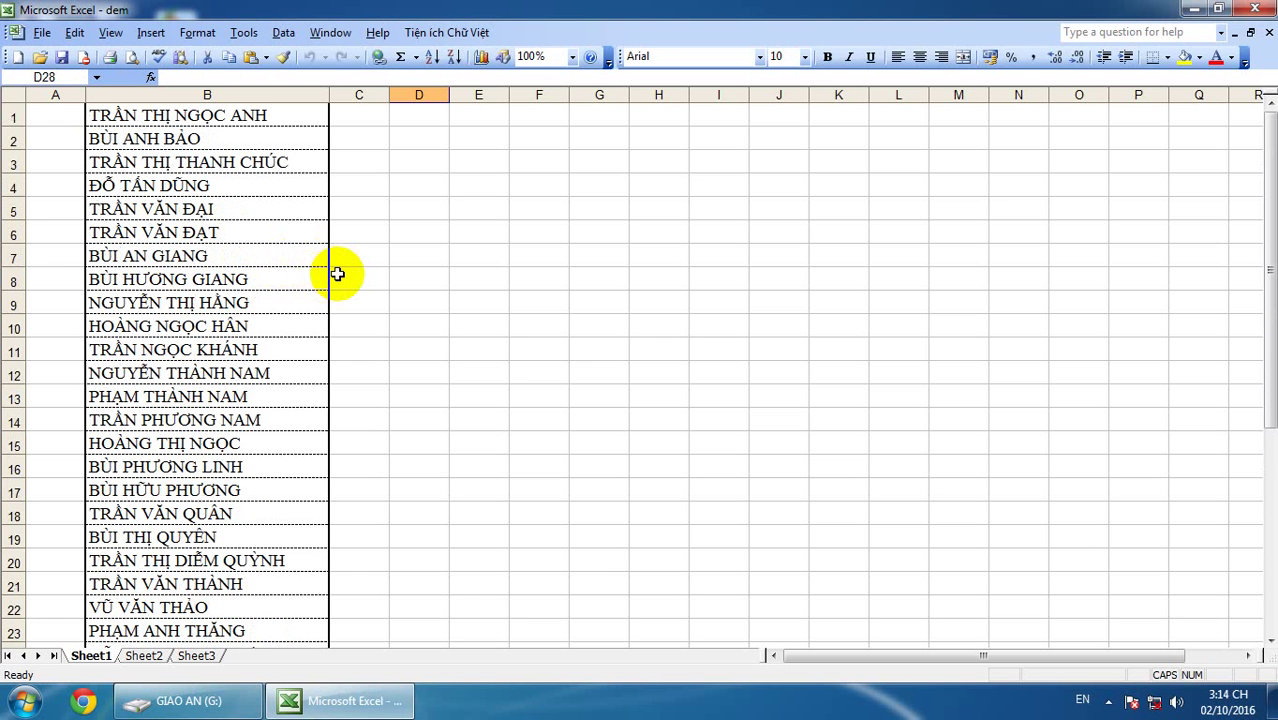
pyautogui.click(11, 112)
pyautogui.click(150, 32)
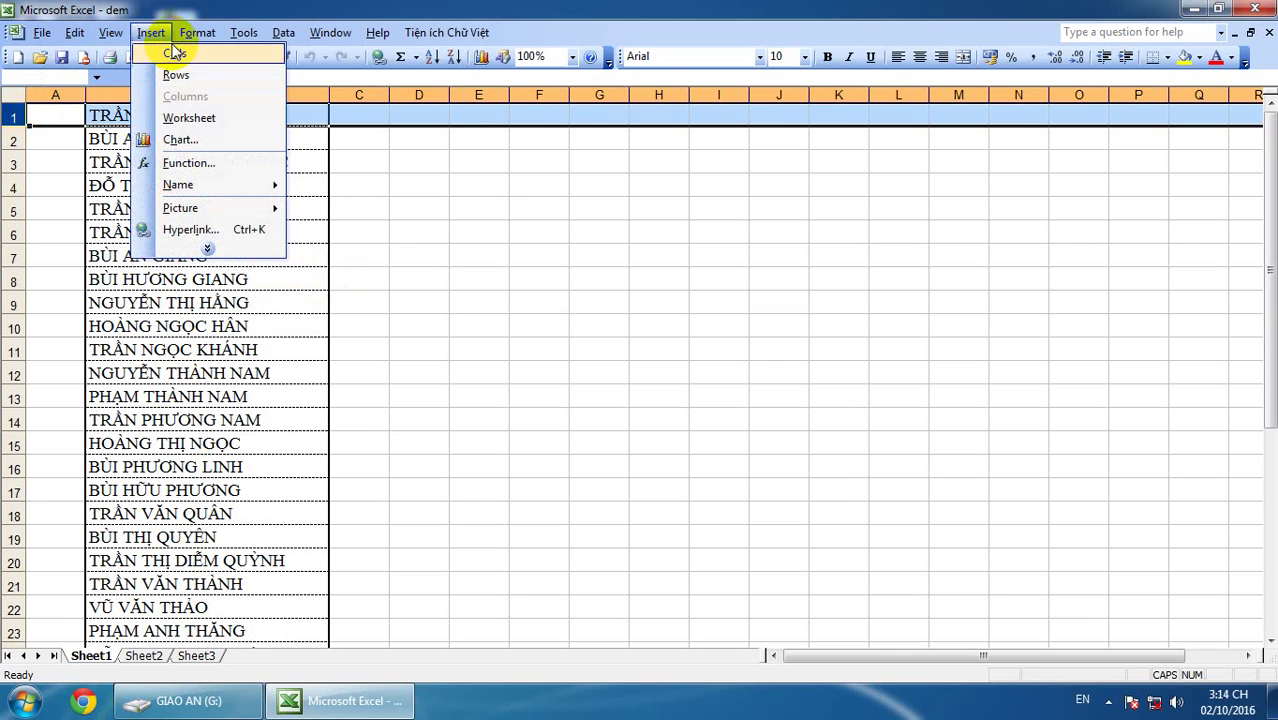
pyautogui.click(175, 53)
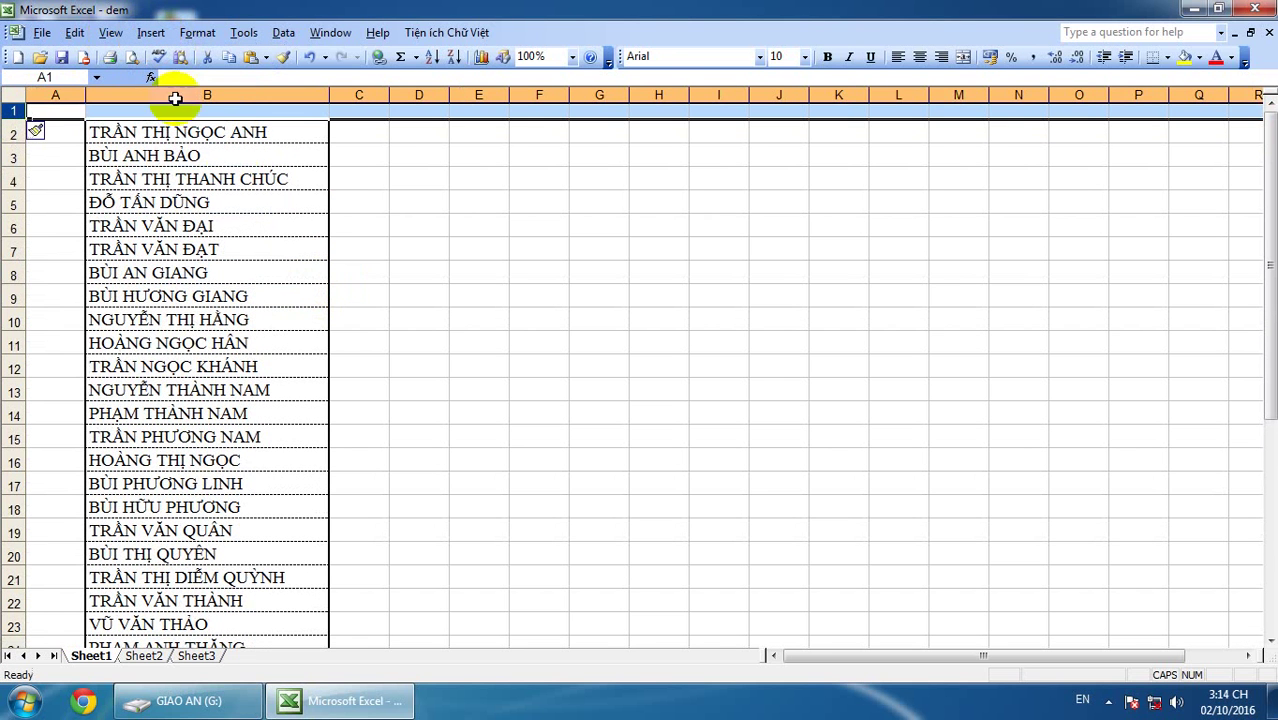
pyautogui.click(362, 178)
# Step: Split the full names in B2:B37 into two columns with the Vietnamese add-in's name-splitting utility
pyautogui.scroll(-1, 419, 178)
pyautogui.scroll(-9, 419, 178)
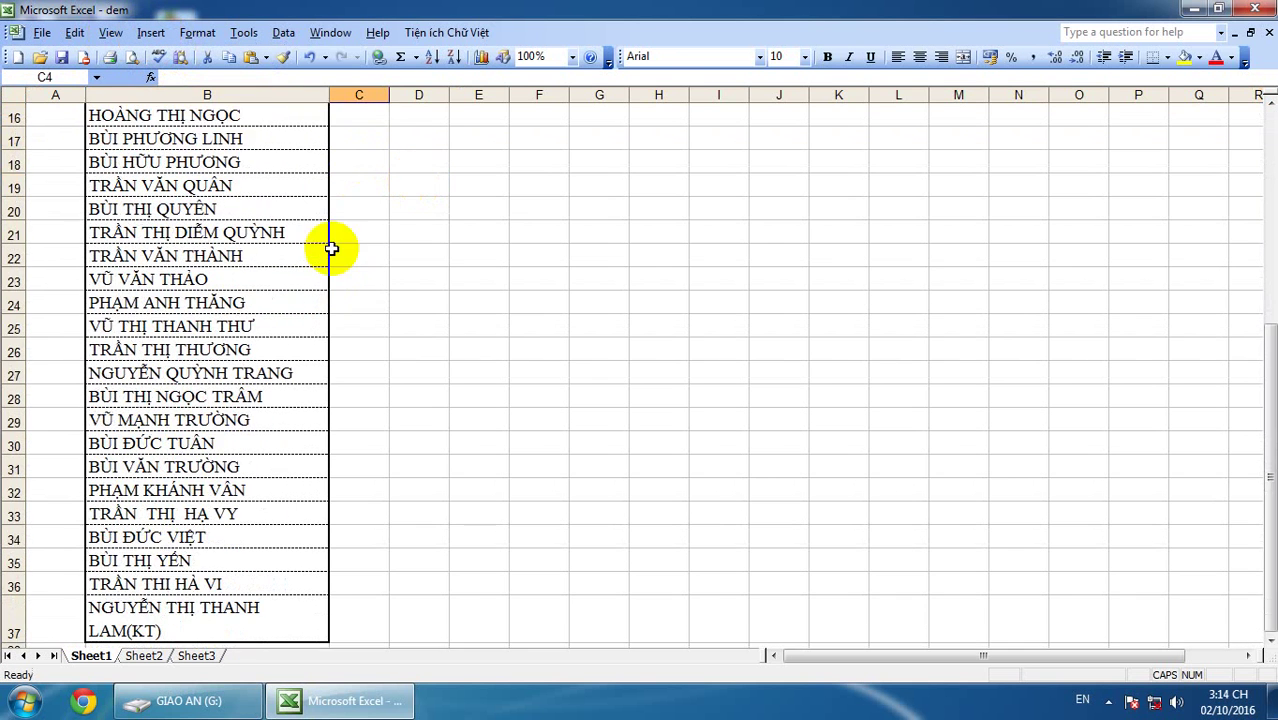
pyautogui.scroll(10, 282, 311)
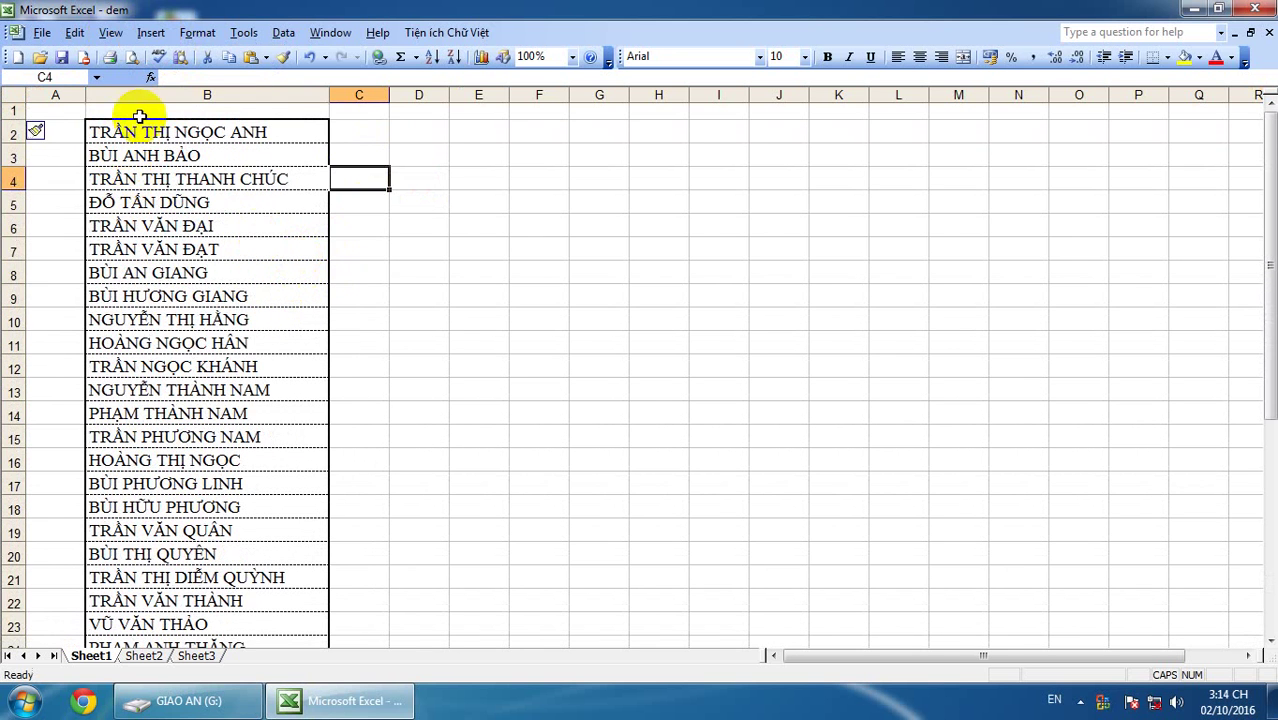
pyautogui.click(190, 93)
pyautogui.click(110, 131)
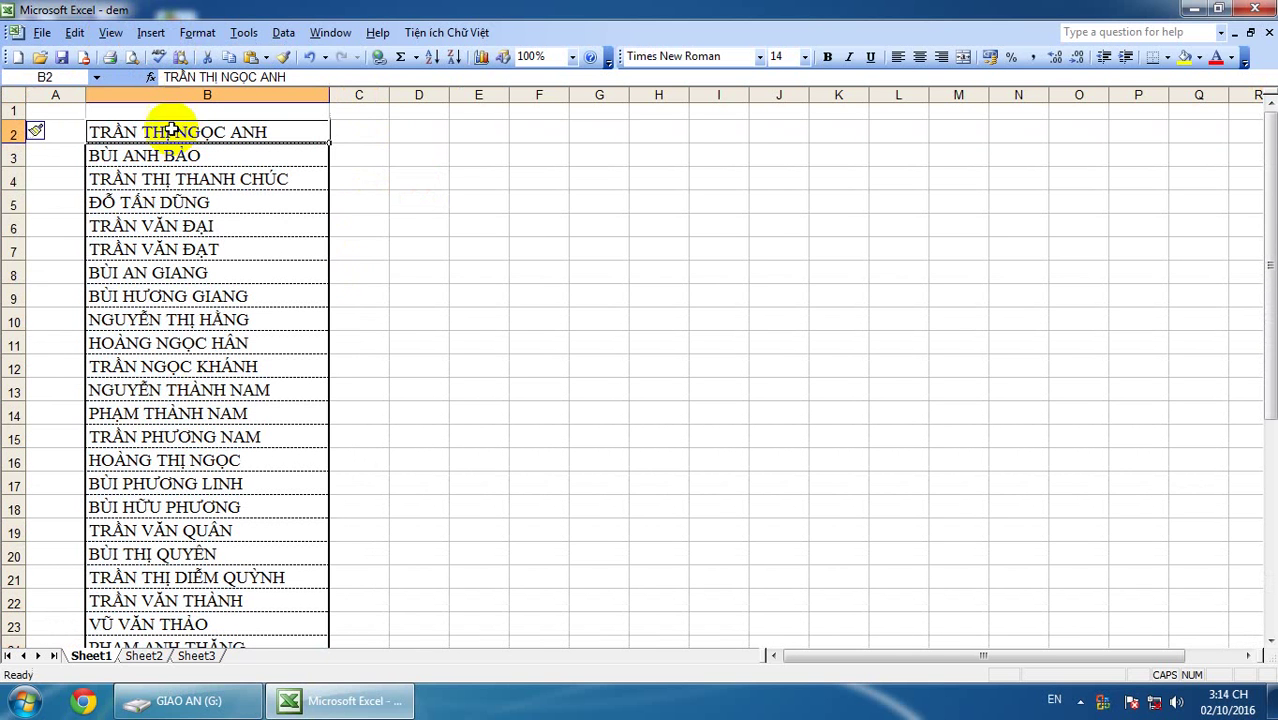
pyautogui.moveTo(95, 131); pyautogui.dragTo(254, 367)
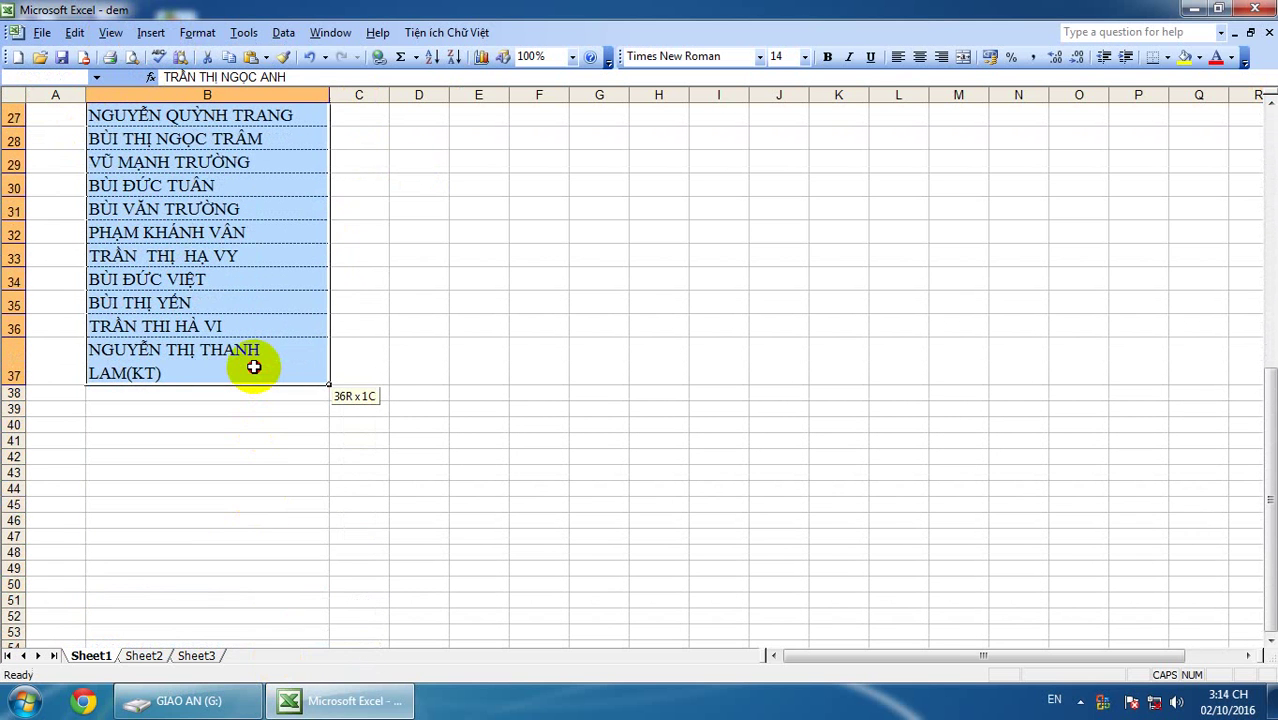
pyautogui.click(452, 33)
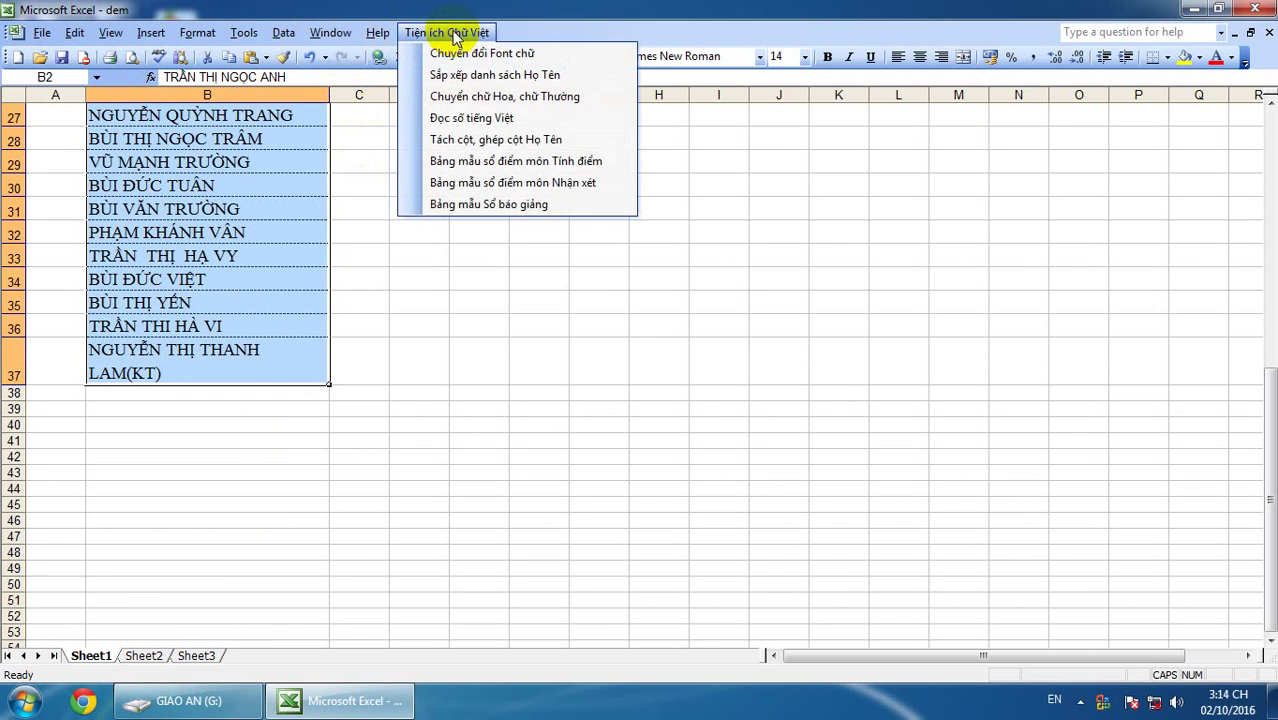
pyautogui.click(497, 140)
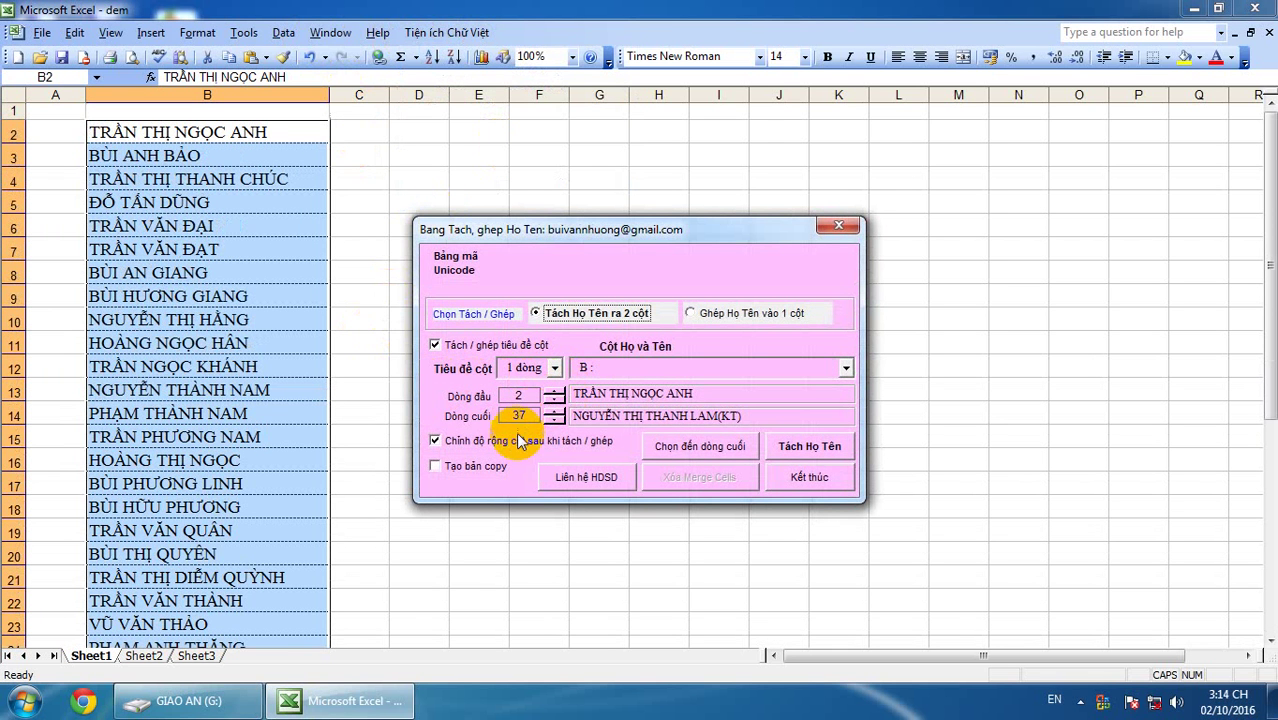
pyautogui.click(812, 448)
pyautogui.click(289, 251)
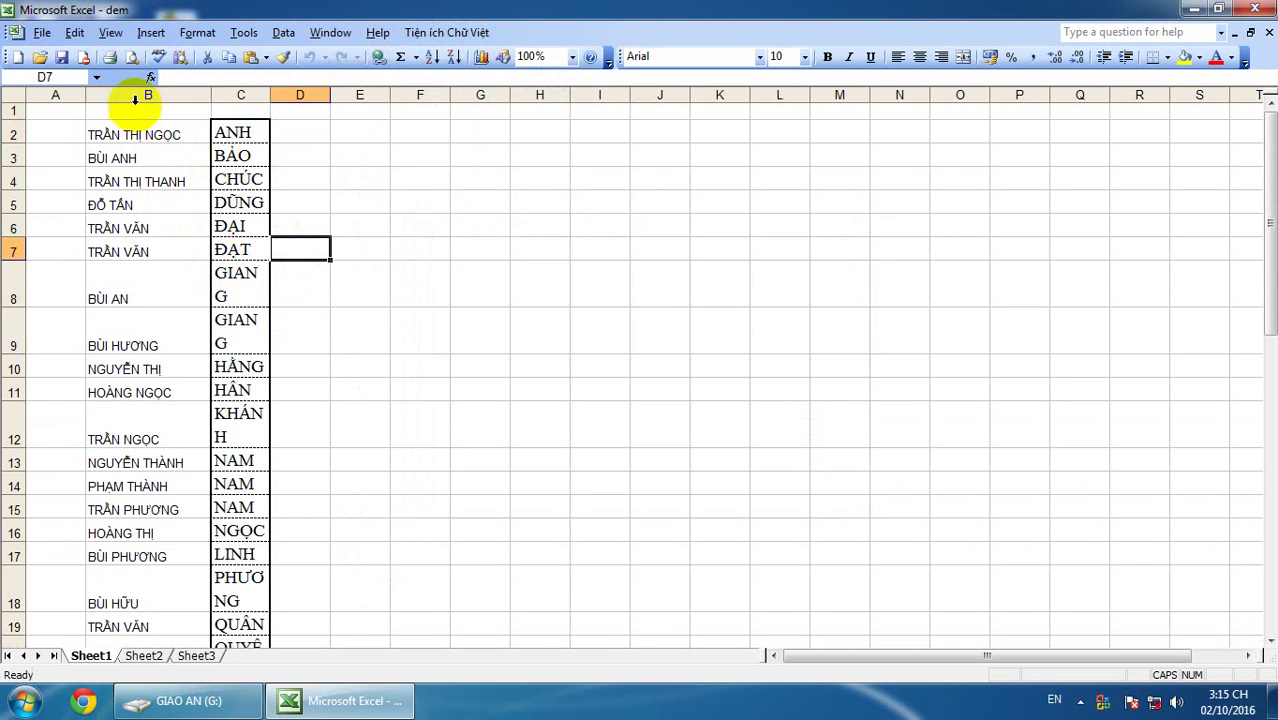
# Step: Split the remaining family and middle names in B2:B37 into two columns with the Vietnamese add-in's name-splitting utility
pyautogui.moveTo(103, 129); pyautogui.dragTo(143, 218)
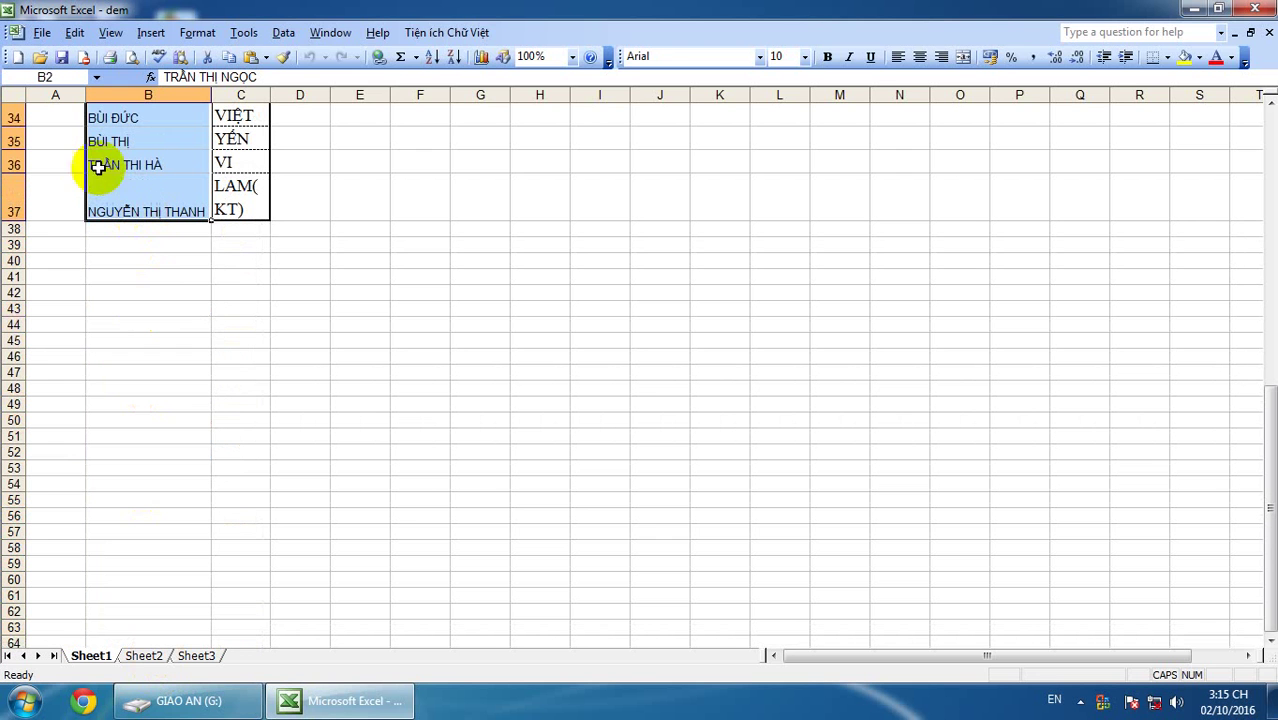
pyautogui.click(437, 34)
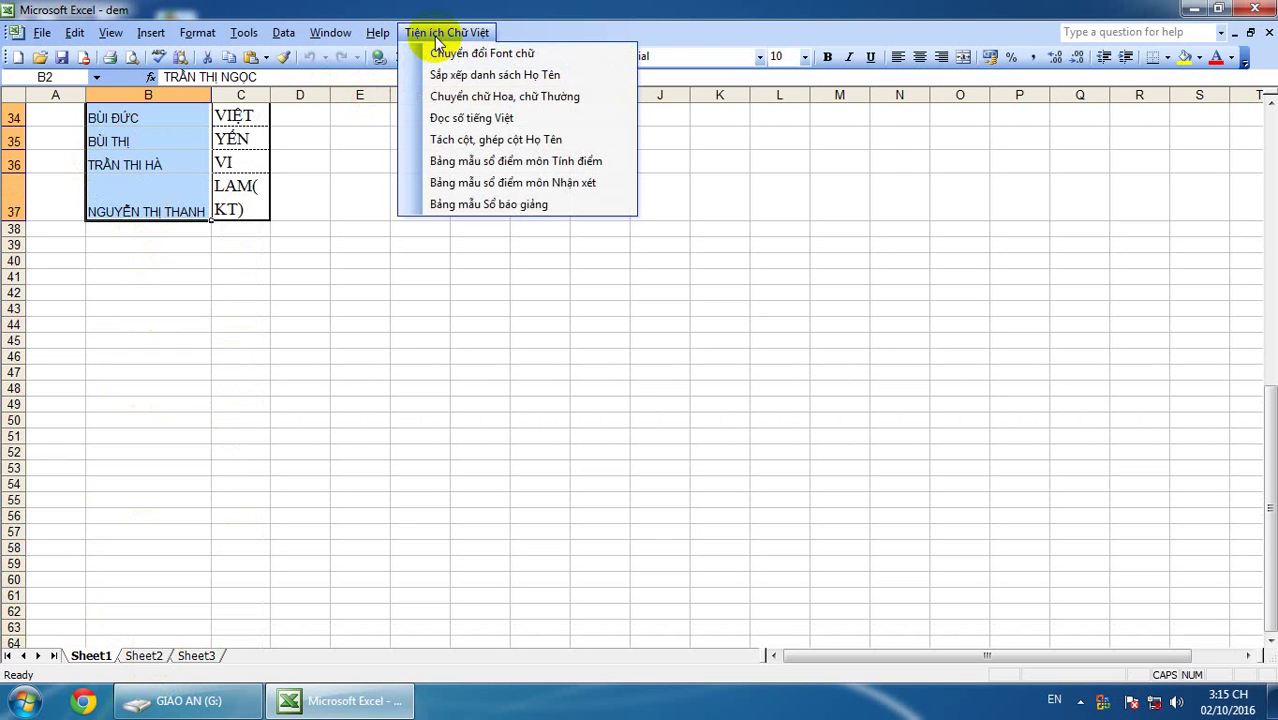
pyautogui.click(478, 140)
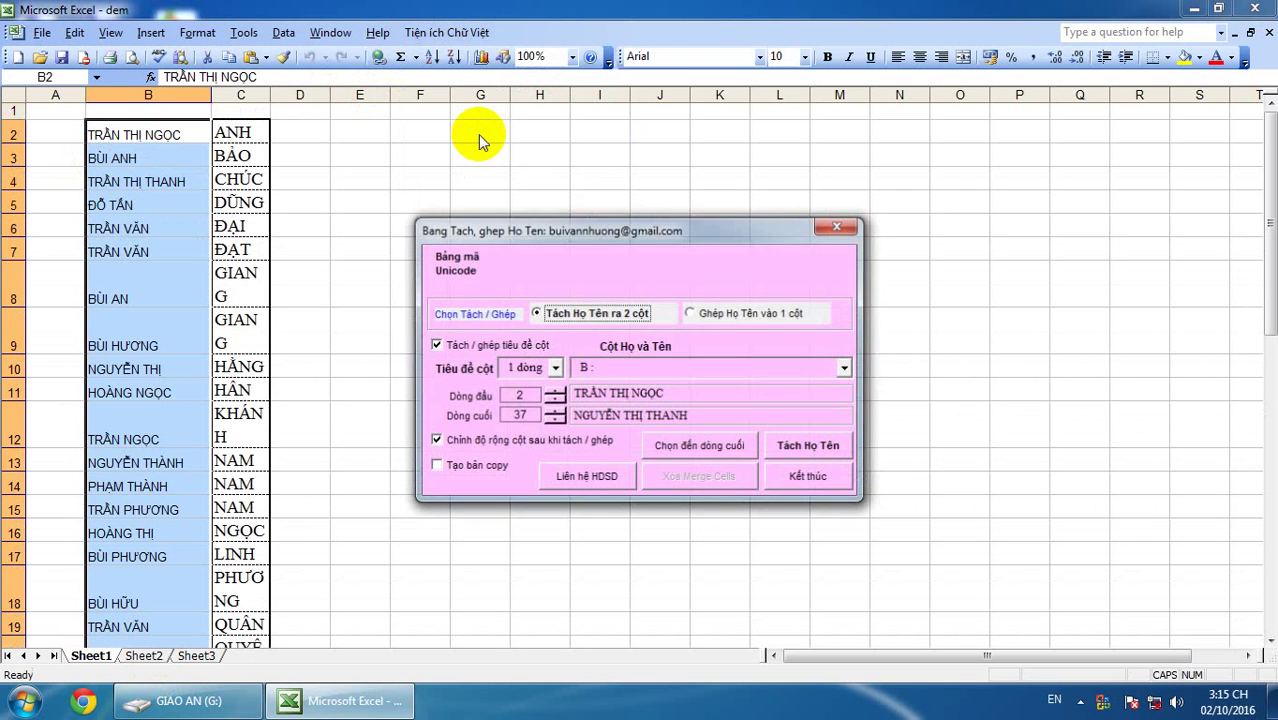
pyautogui.click(555, 369)
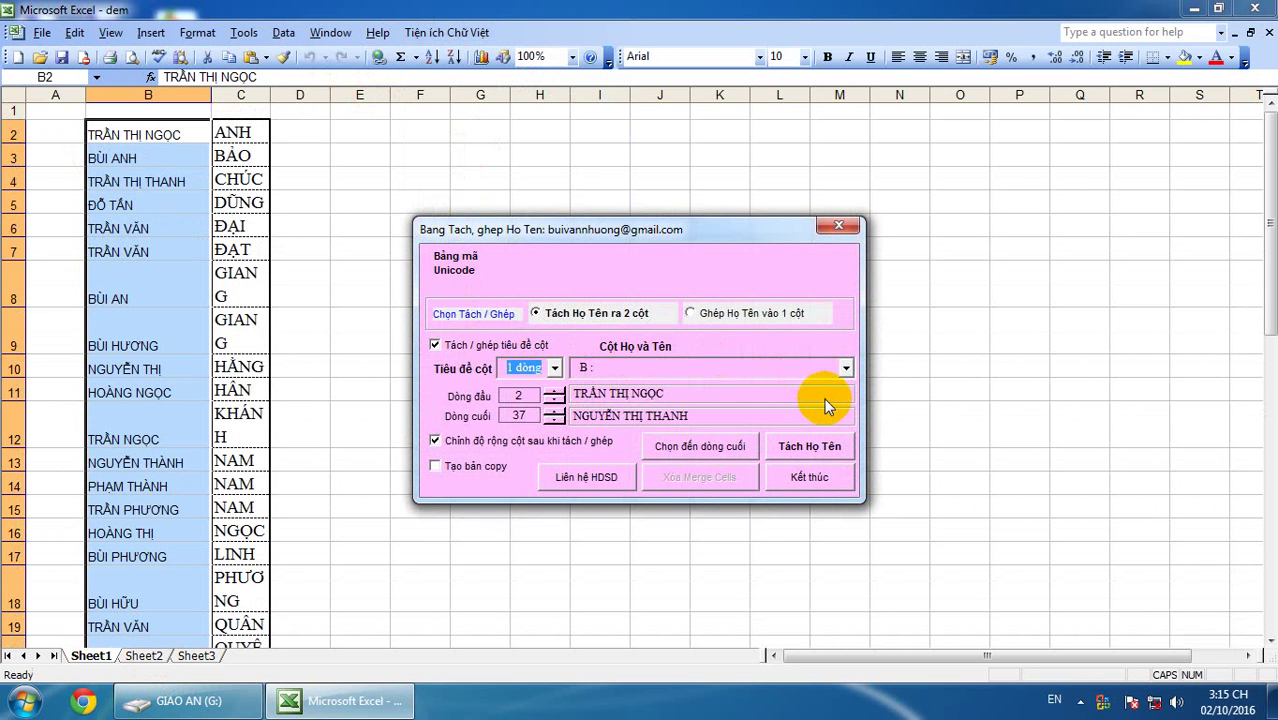
pyautogui.click(810, 445)
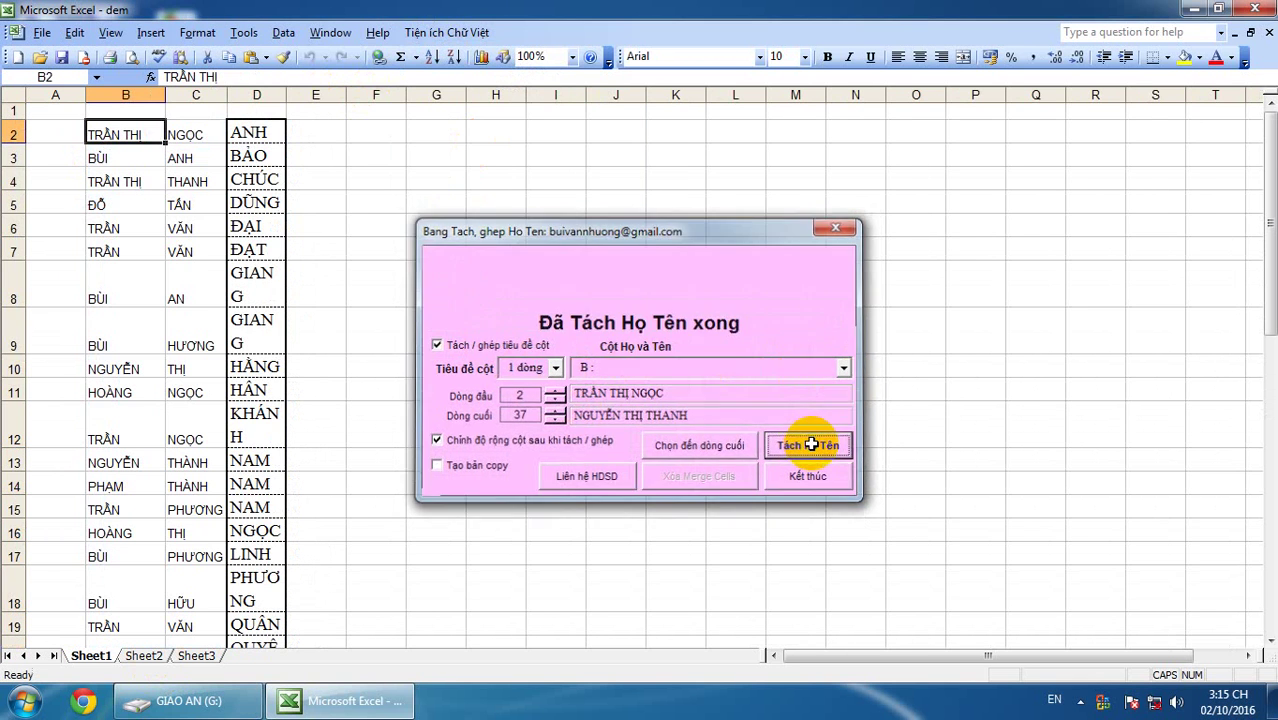
# Step: Look through the split name list down to its last row, checking the middle-name entries in column C
pyautogui.click(182, 229)
pyautogui.scroll(-4, 187, 222)
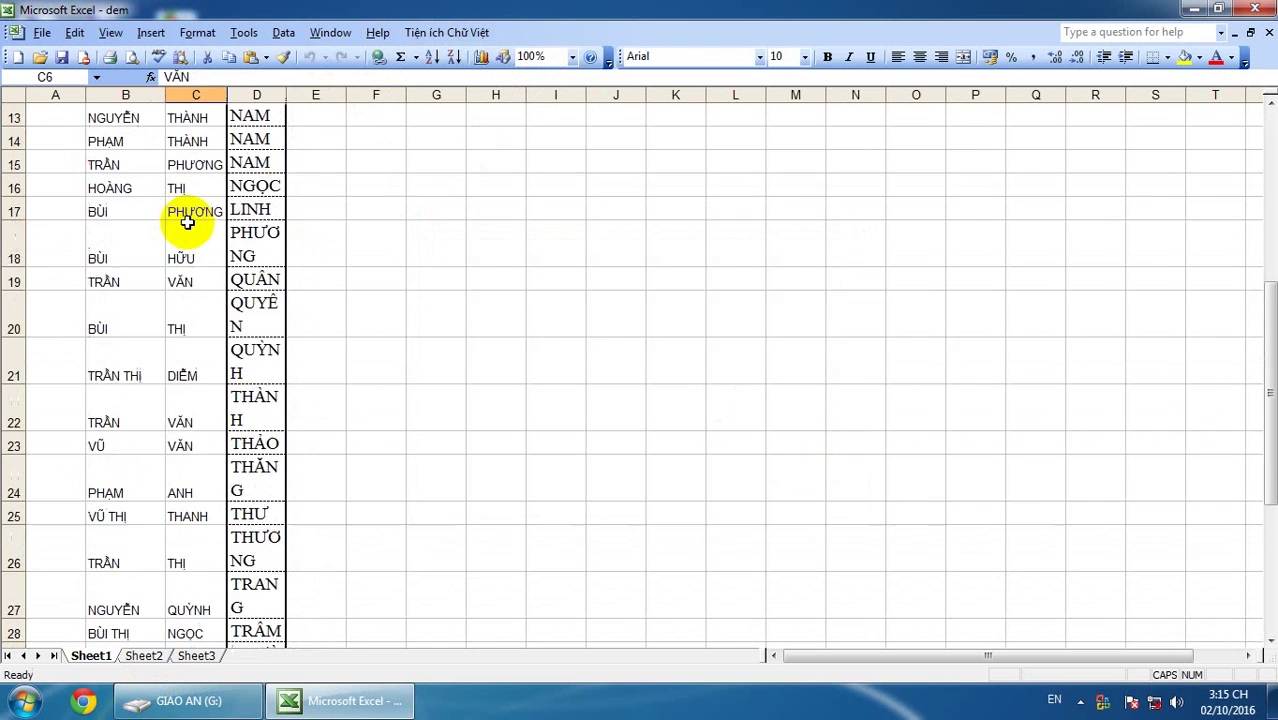
pyautogui.scroll(-6, 187, 222)
pyautogui.scroll(10, 195, 218)
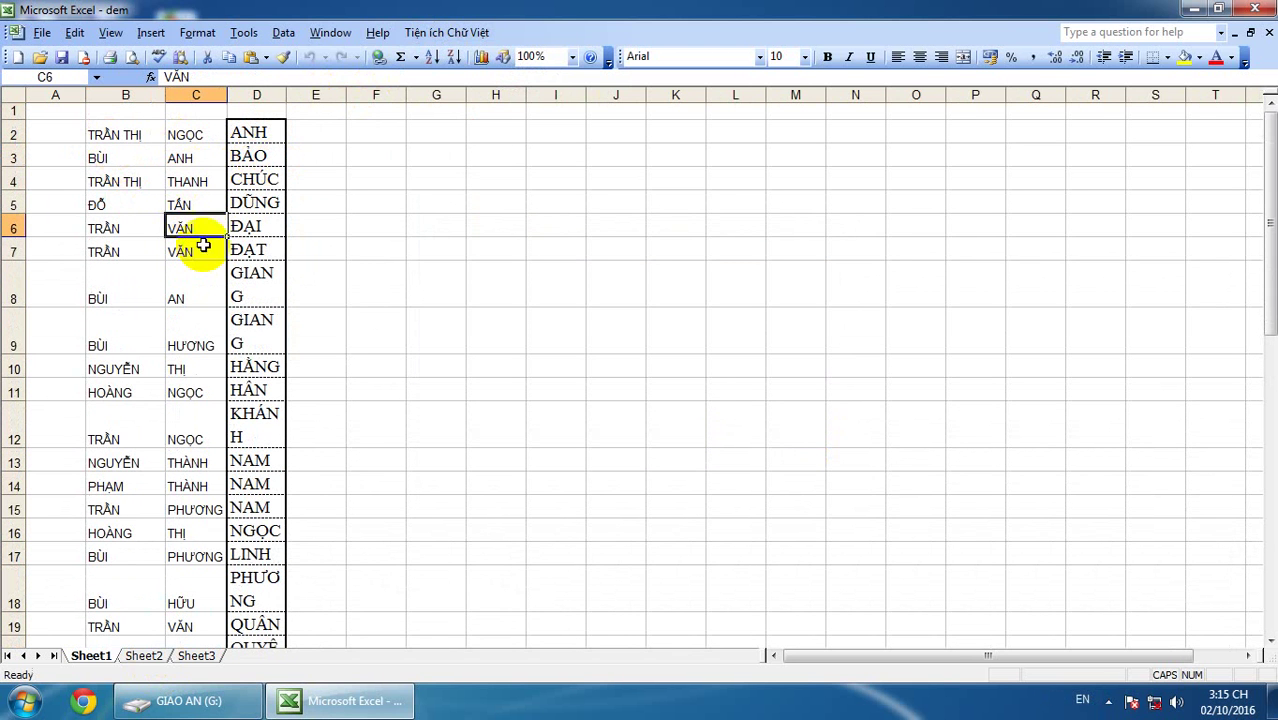
pyautogui.click(202, 294)
pyautogui.scroll(-11, 205, 295)
pyautogui.scroll(11, 209, 295)
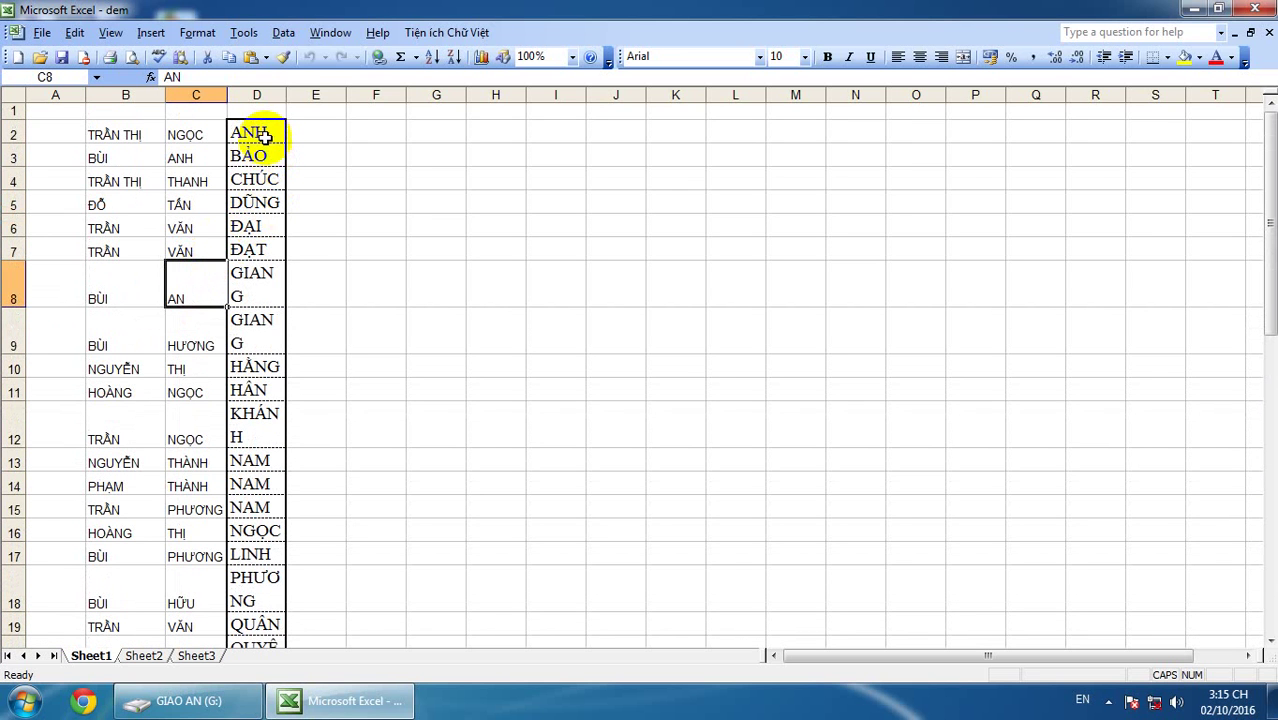
pyautogui.click(185, 138)
pyautogui.scroll(-1, 230, 330)
pyautogui.scroll(1, 243, 320)
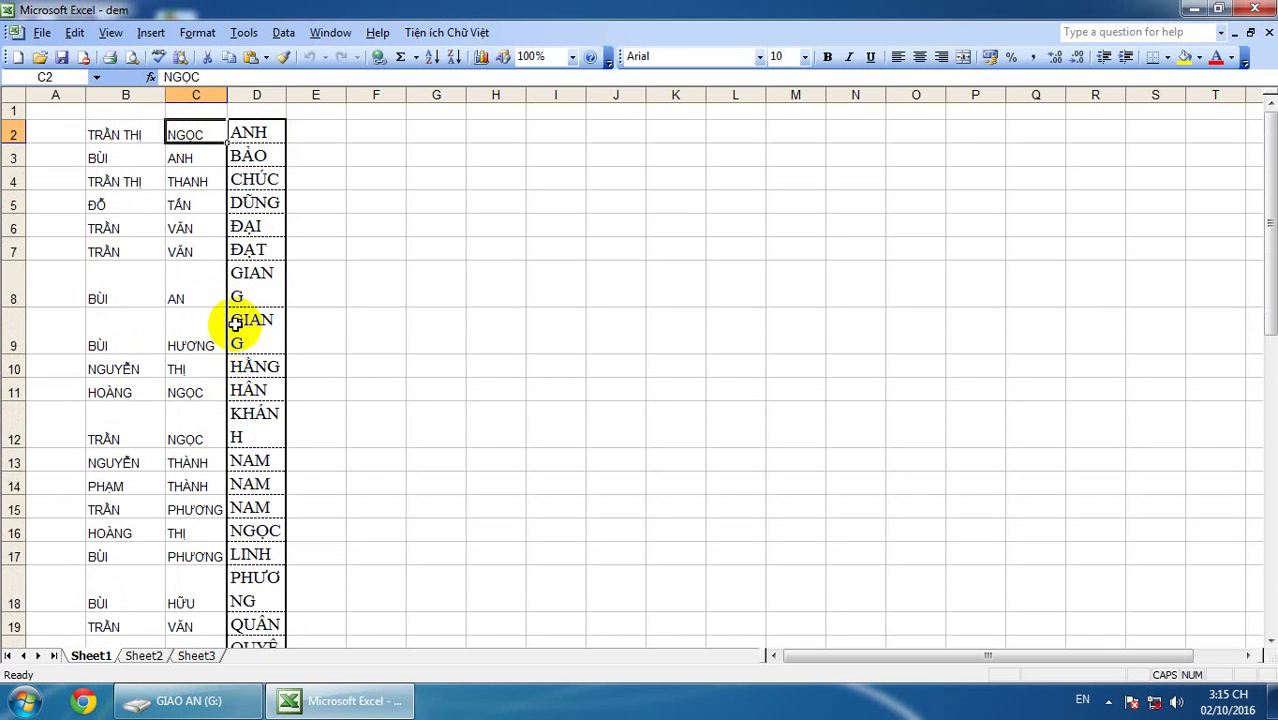
# Step: Compare the family, middle and given name cells in rows 2 to 5 to see how compound names were divided
pyautogui.click(248, 137)
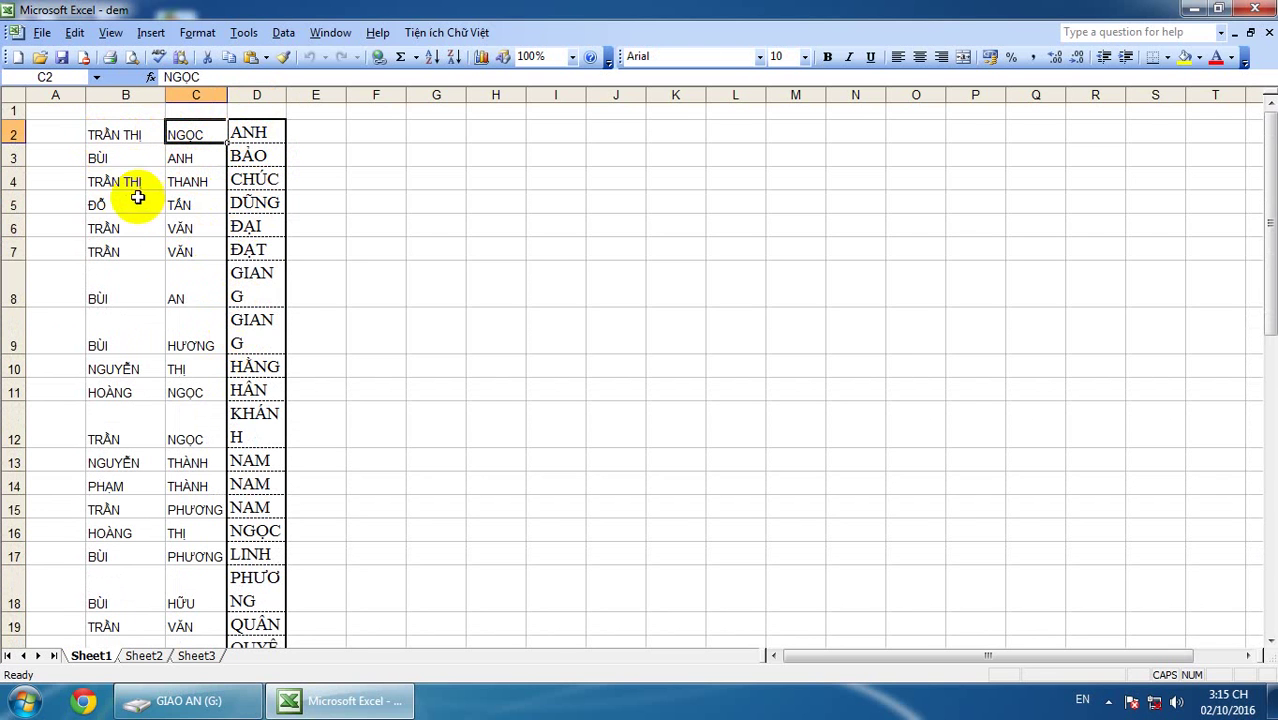
pyautogui.click(110, 136)
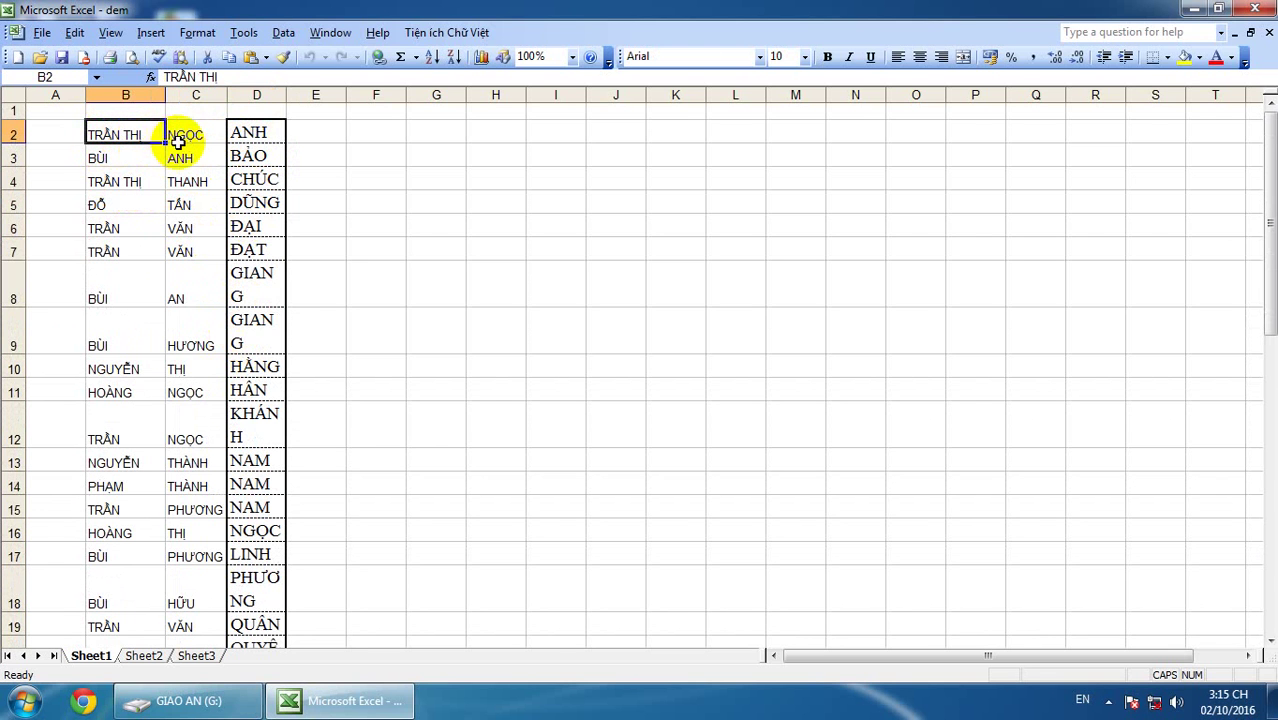
pyautogui.click(105, 160)
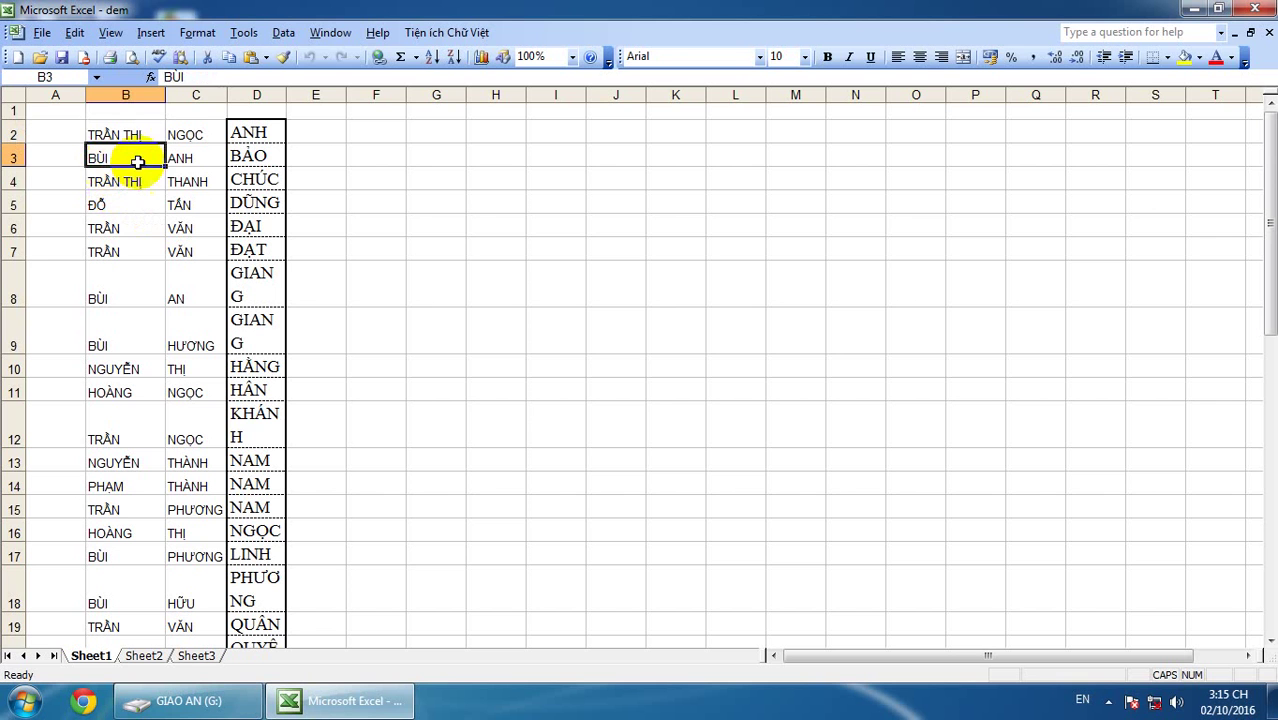
pyautogui.click(191, 160)
pyautogui.click(125, 204)
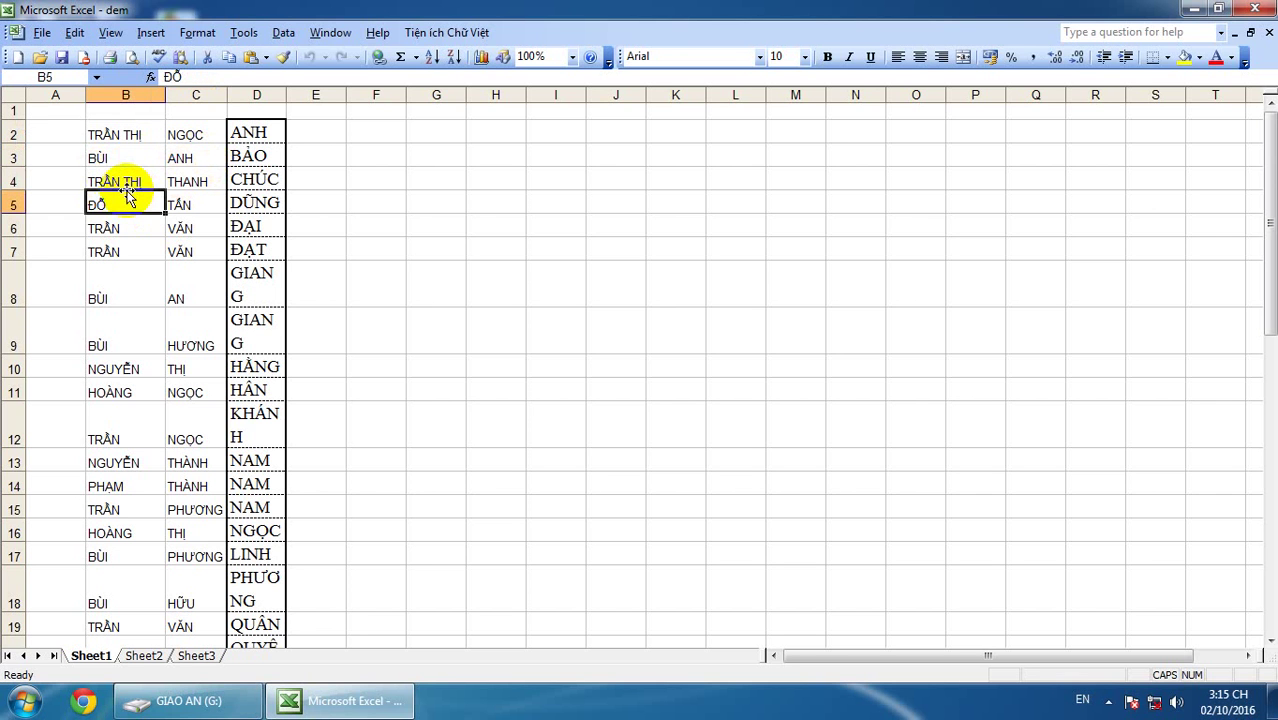
pyautogui.click(118, 180)
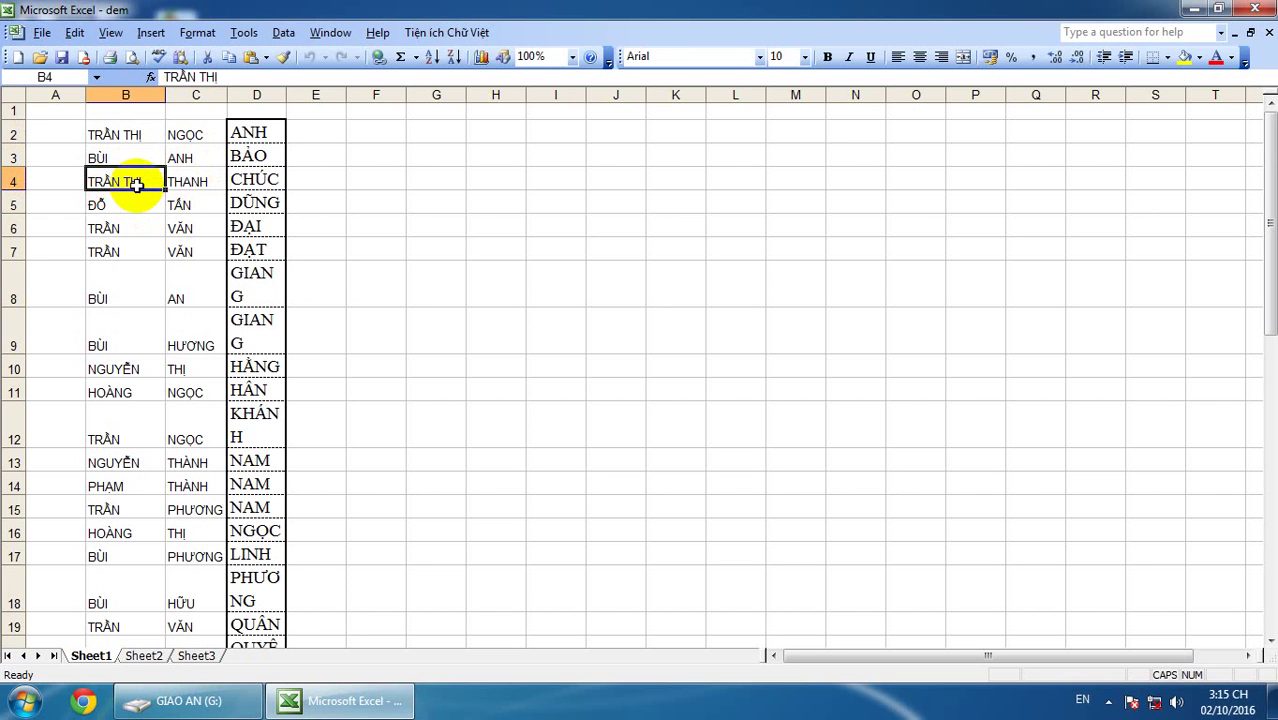
pyautogui.click(270, 183)
pyautogui.click(118, 183)
pyautogui.click(254, 184)
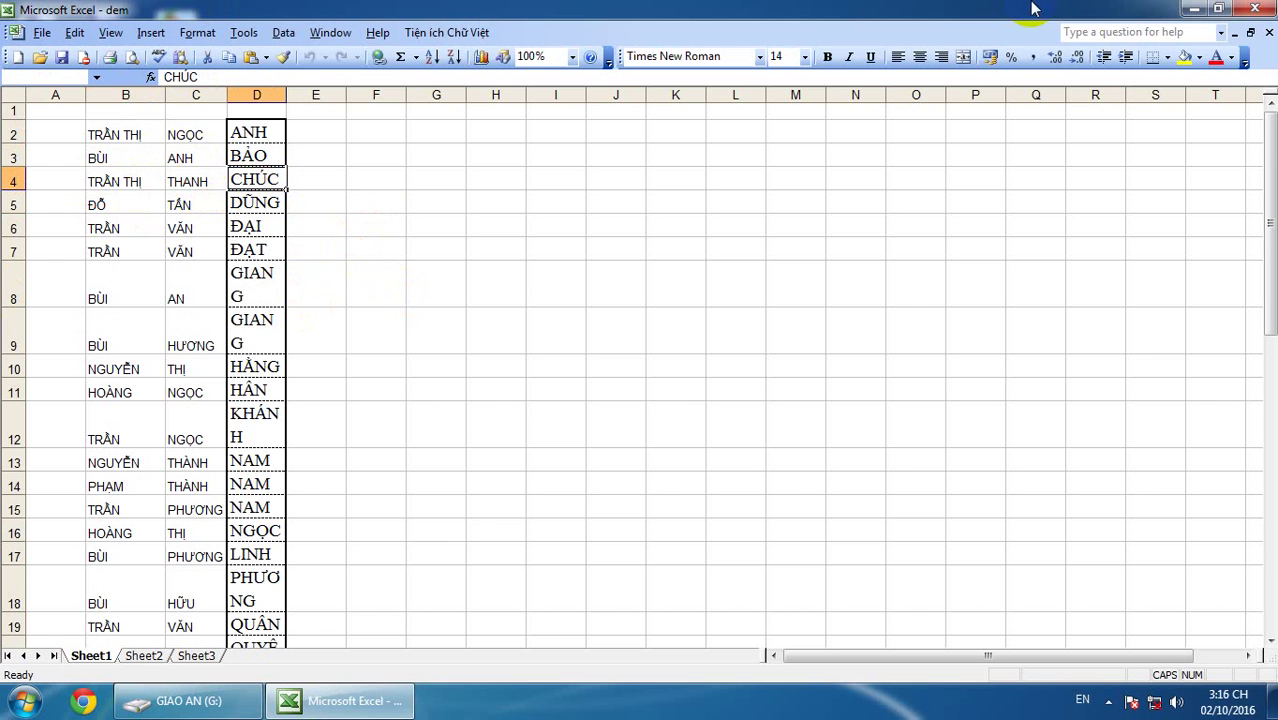
# Step: Close the dem workbook without saving the changes and open the Word document DANH SÁCH HỌC SINH LỚP 5A4 from the desktop
pyautogui.click(1252, 10)
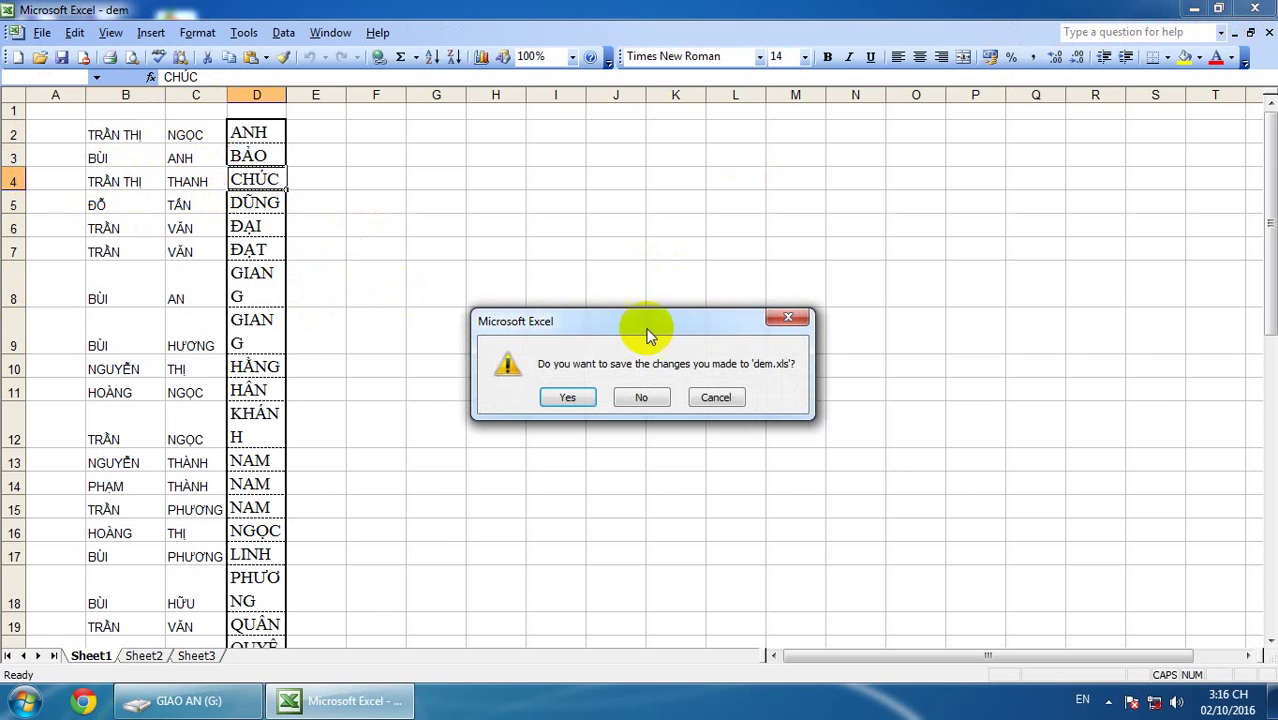
pyautogui.click(648, 397)
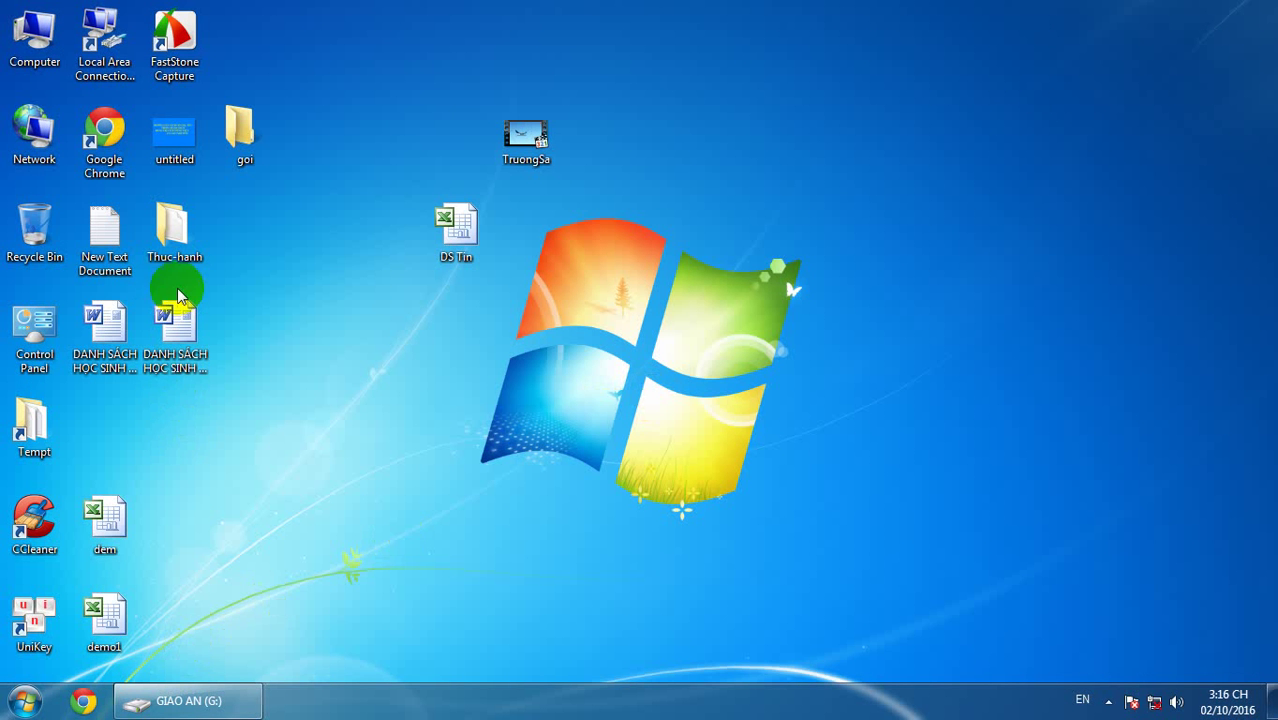
pyautogui.doubleClick(104, 325)
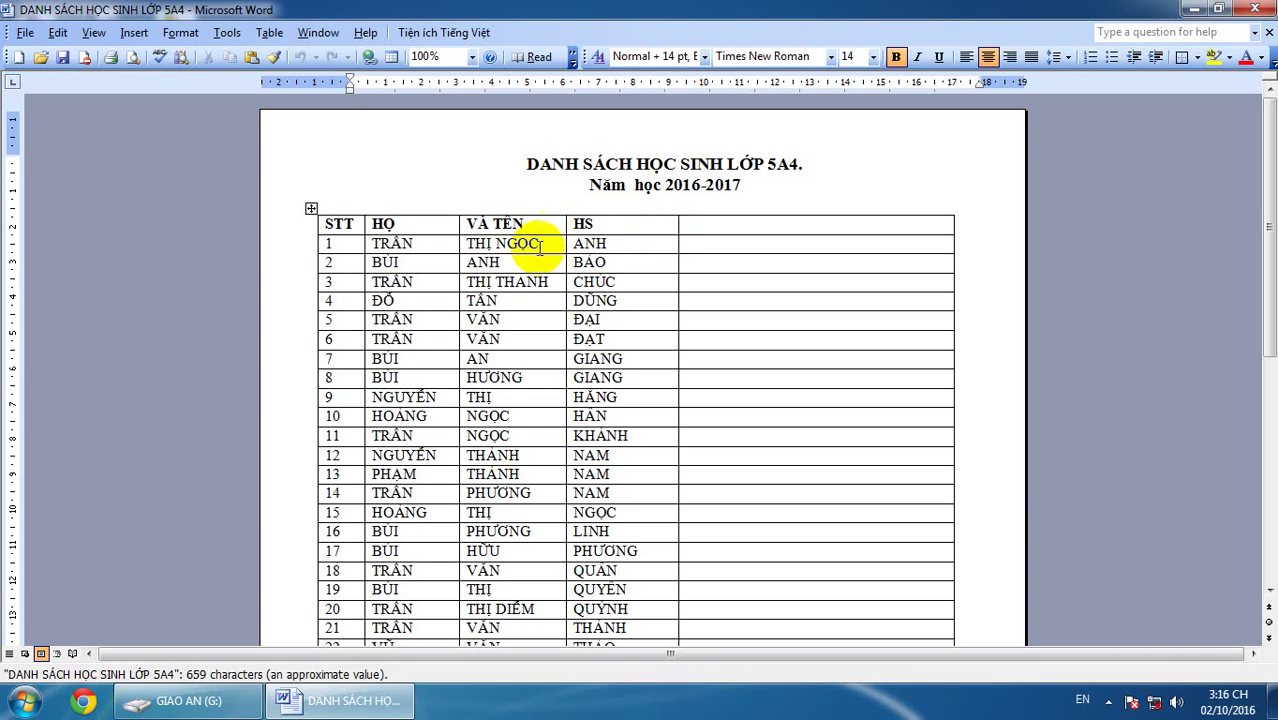
# Step: Examine the Vietnamese add-in's Unicode font conversion notice for the first two given names, exit it, and review the add-in's list of utilities
pyautogui.moveTo(577, 243); pyautogui.dragTo(633, 259)
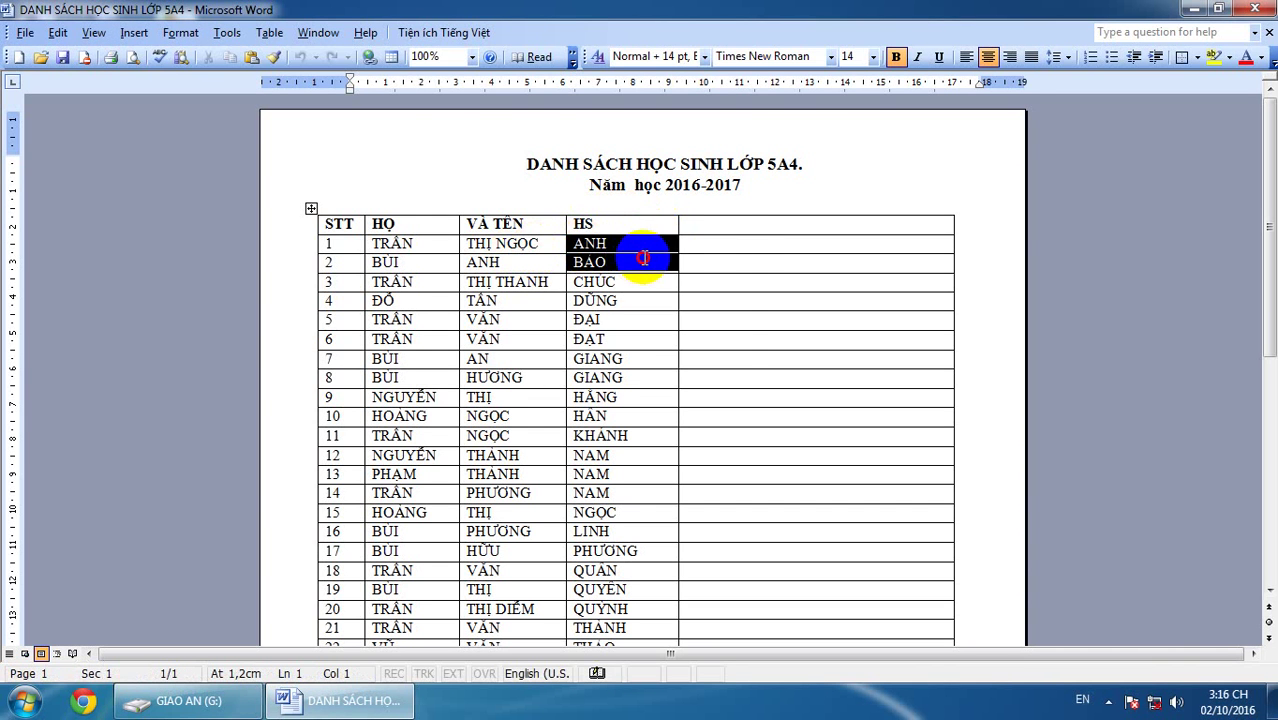
pyautogui.click(446, 32)
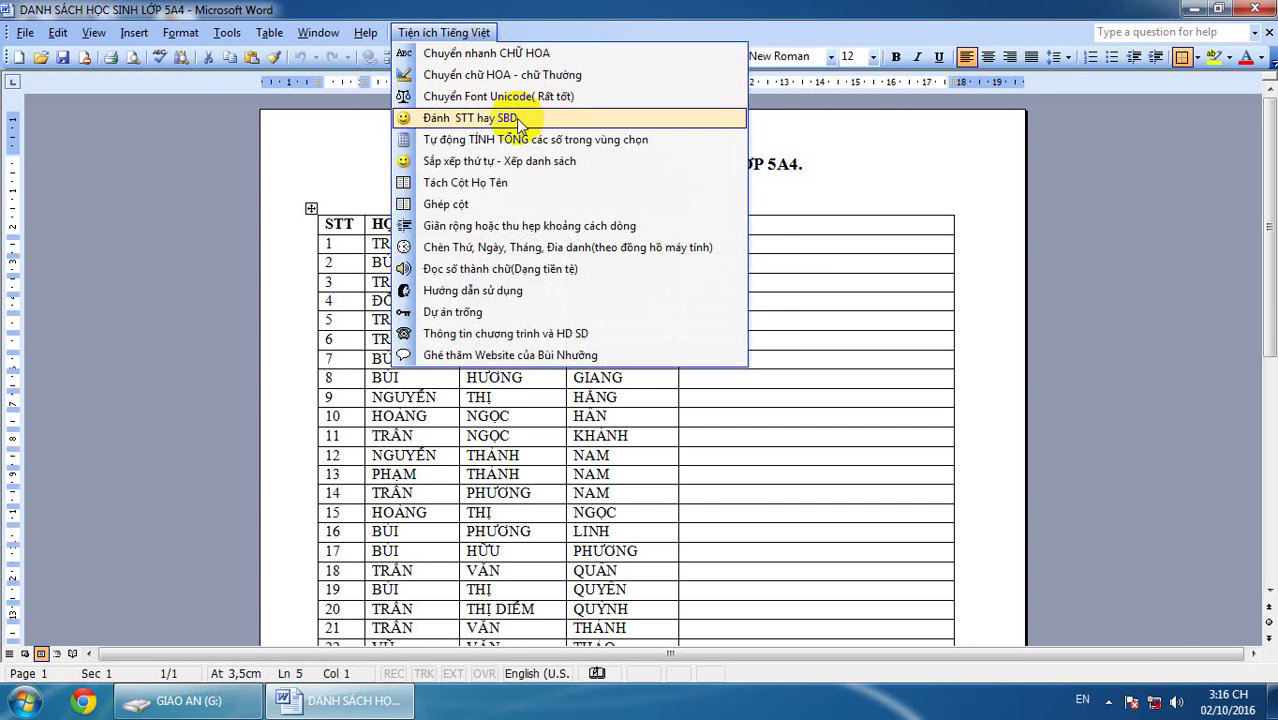
pyautogui.click(499, 96)
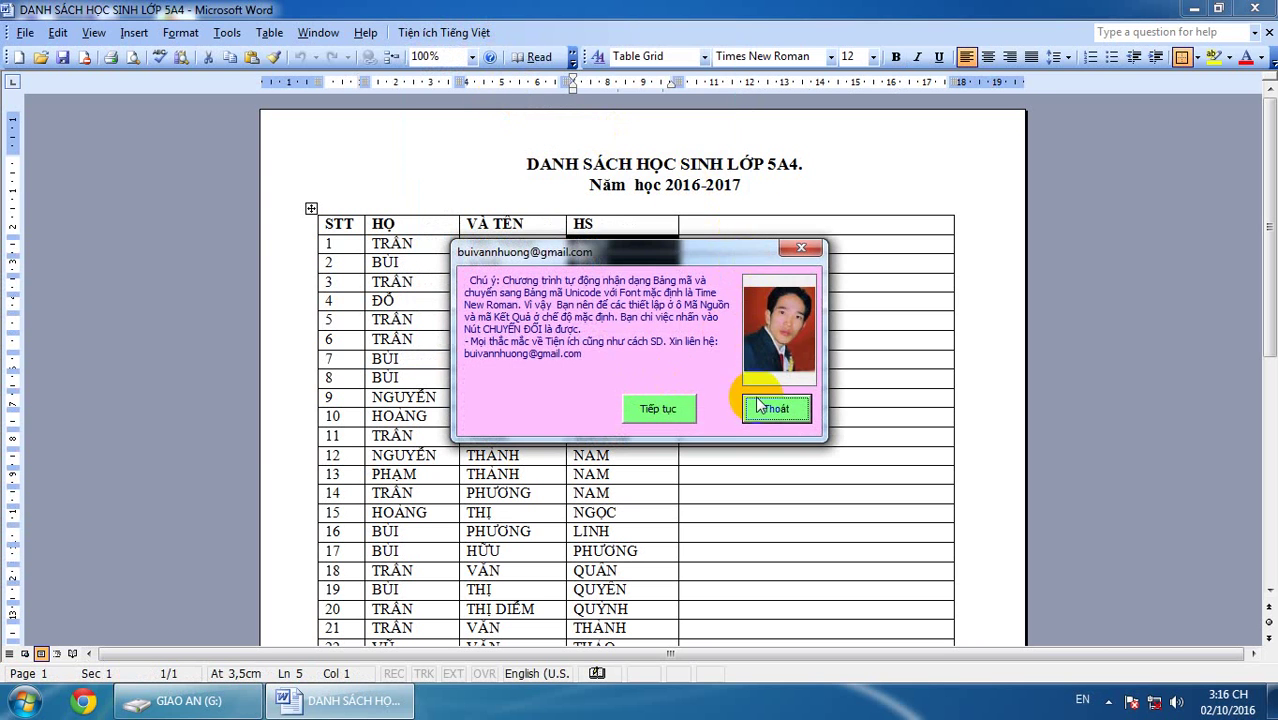
pyautogui.click(767, 411)
pyautogui.click(480, 32)
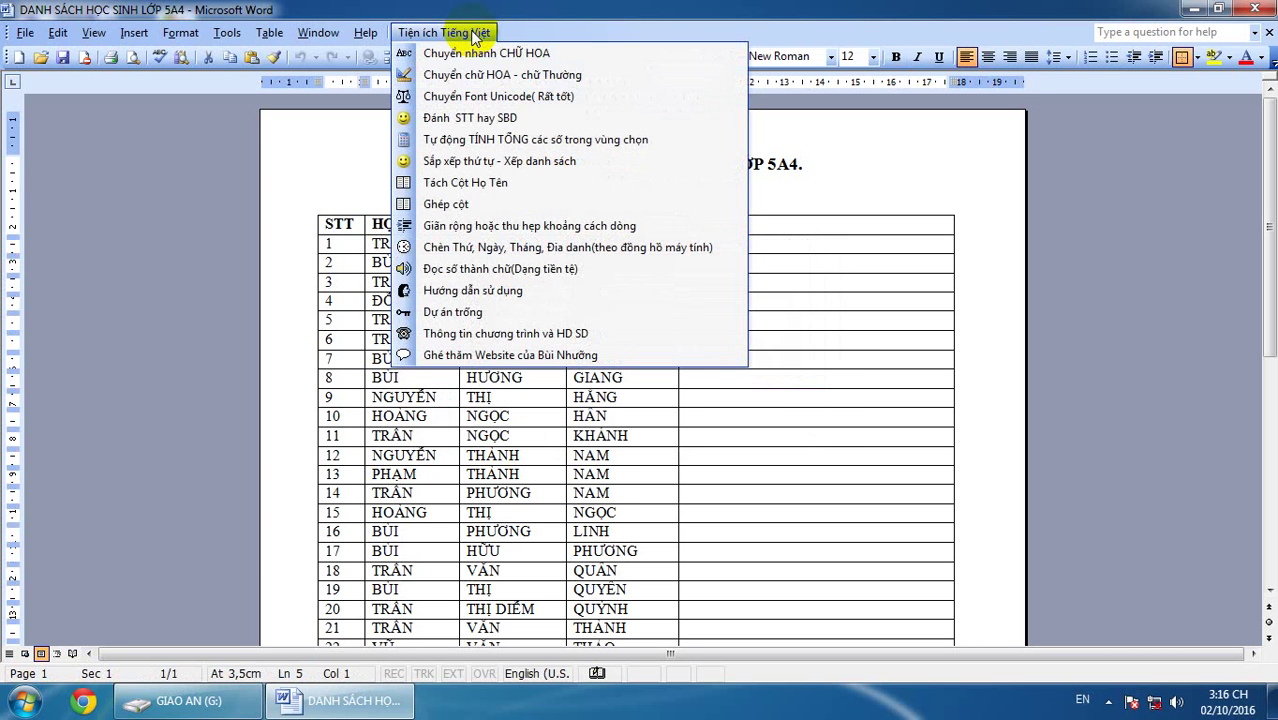
pyautogui.click(805, 163)
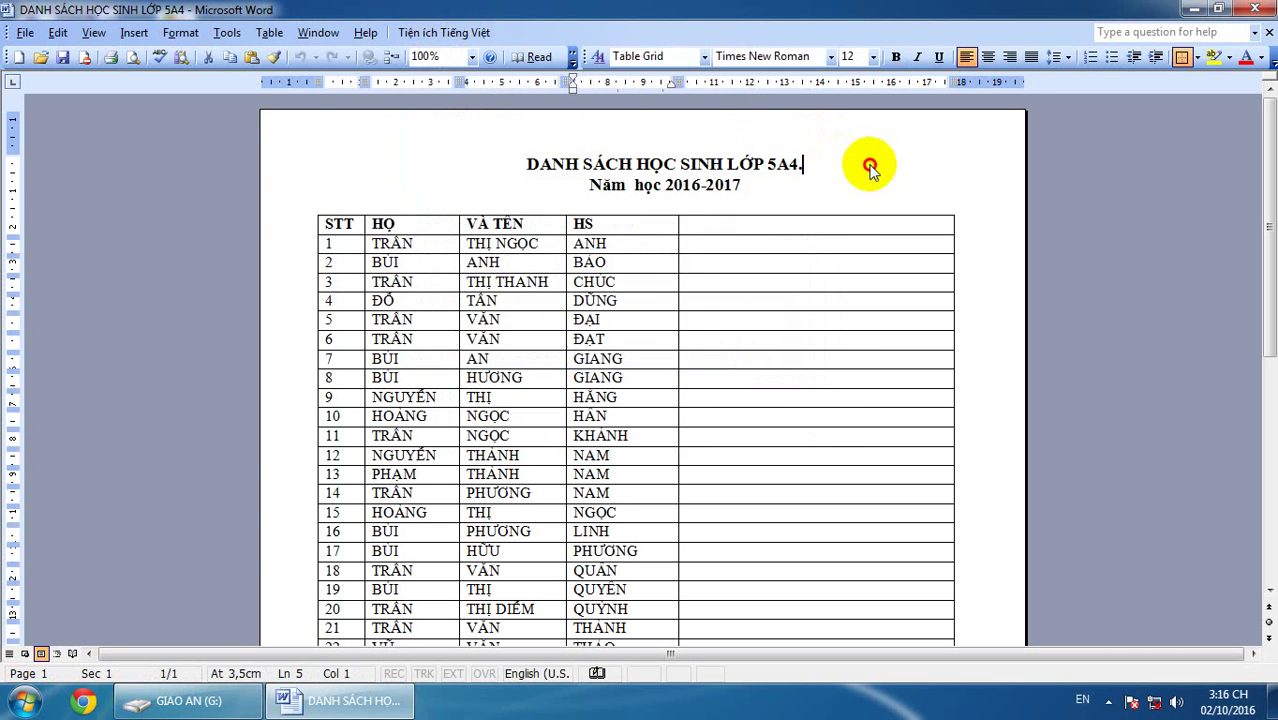